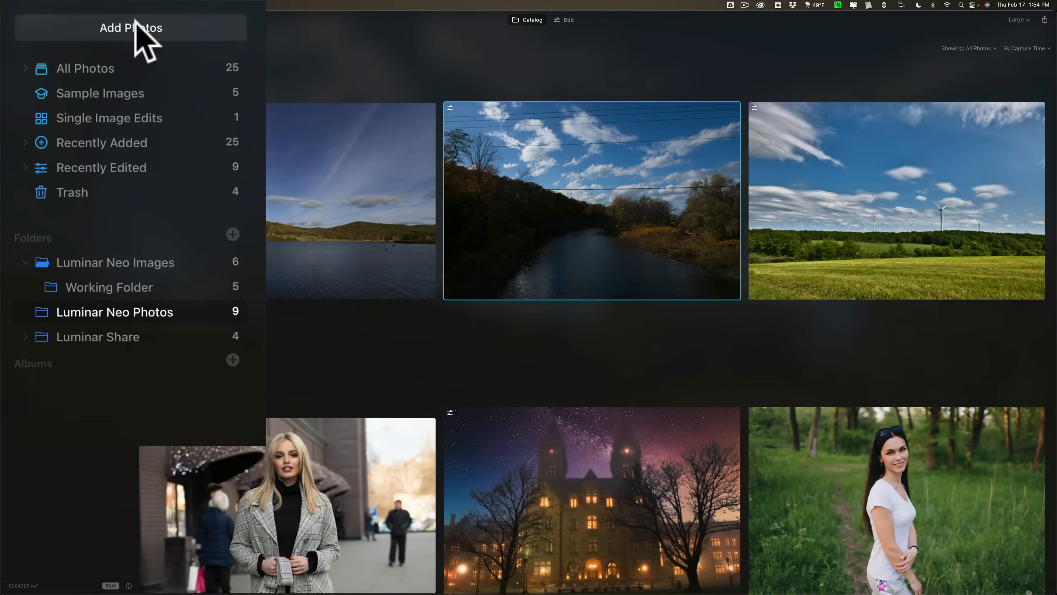
pyautogui.click(135, 21)
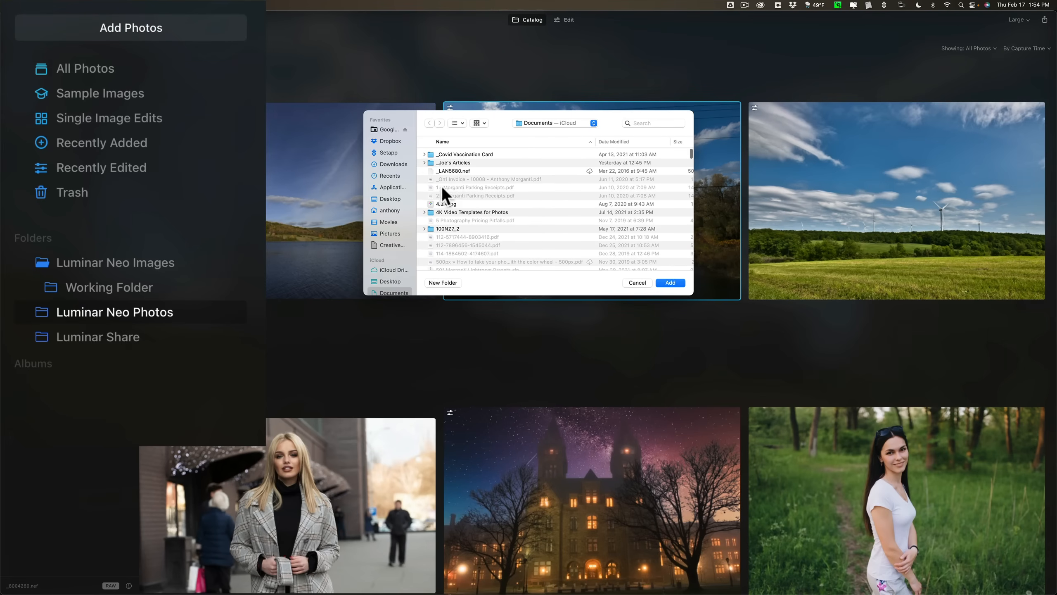
pyautogui.scroll(-3, 442, 188)
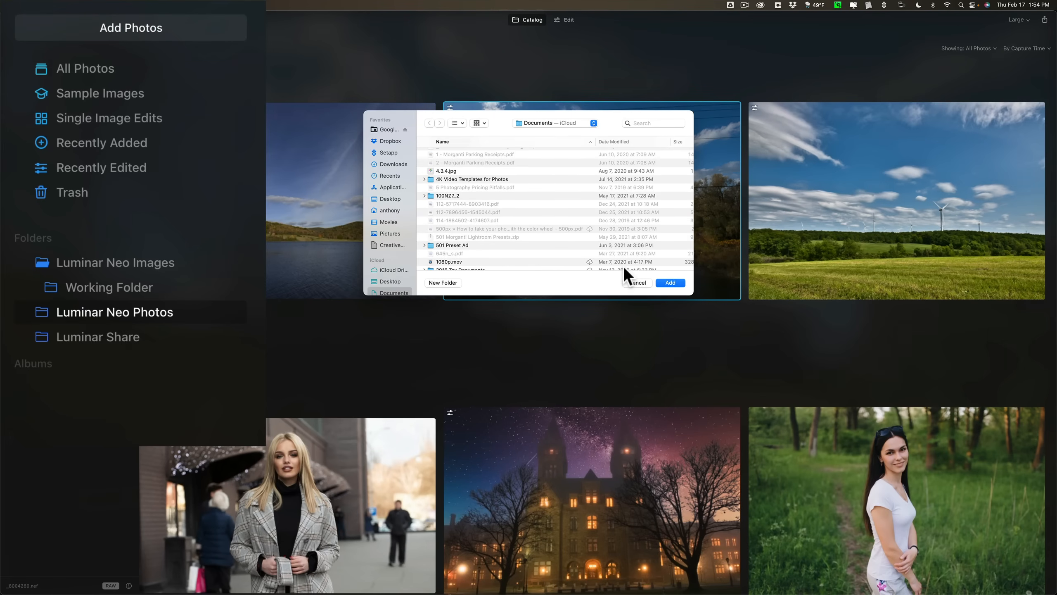
pyautogui.click(633, 282)
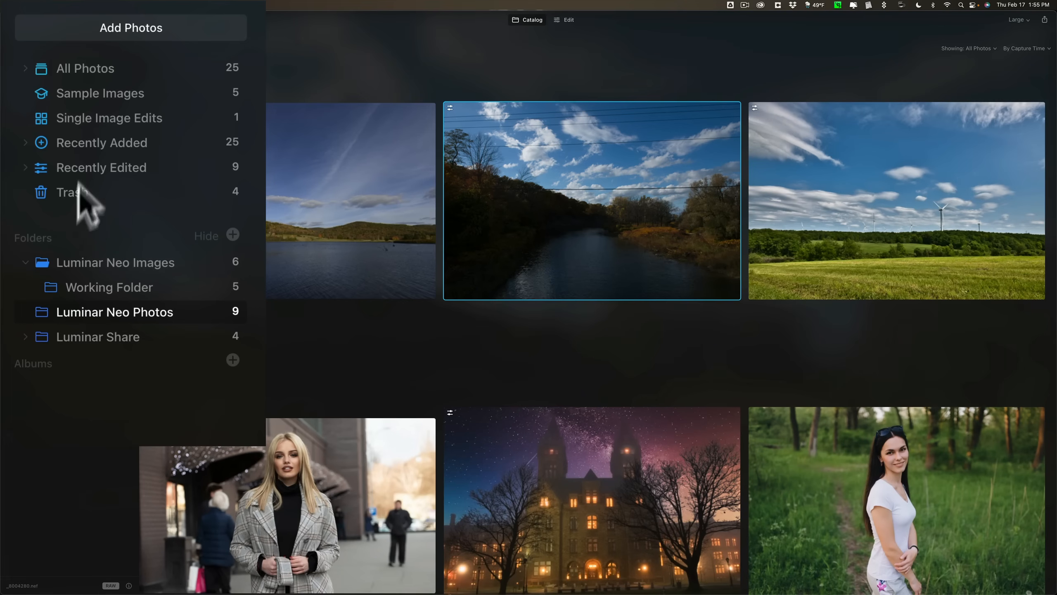
# Look through the catalog's All Photos, Sample Images, Single Image Edits, Recently Added, Recently Edited and Trash collections.
pyautogui.click(95, 68)
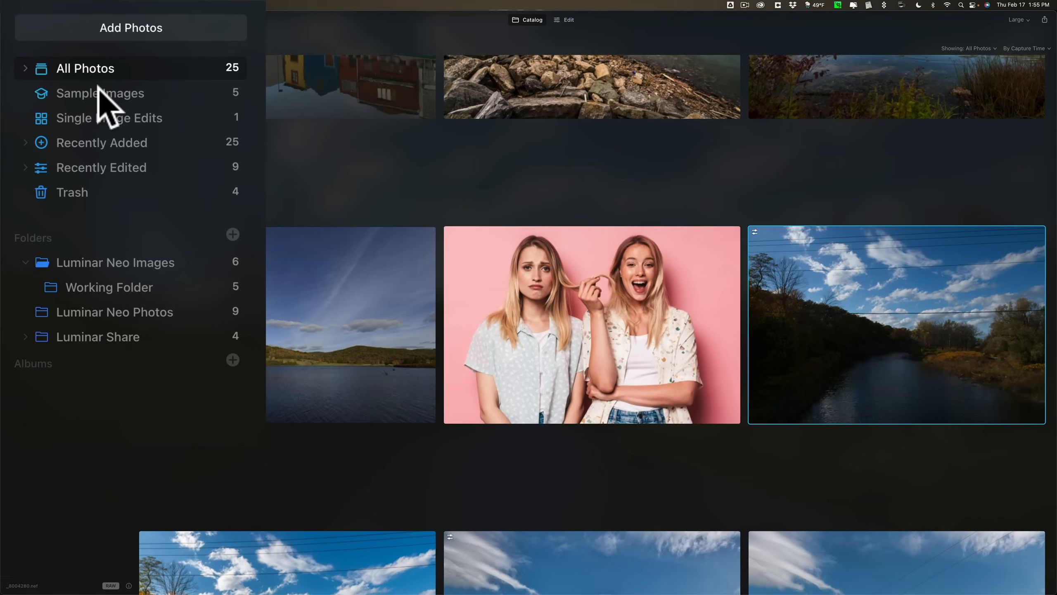
pyautogui.click(98, 86)
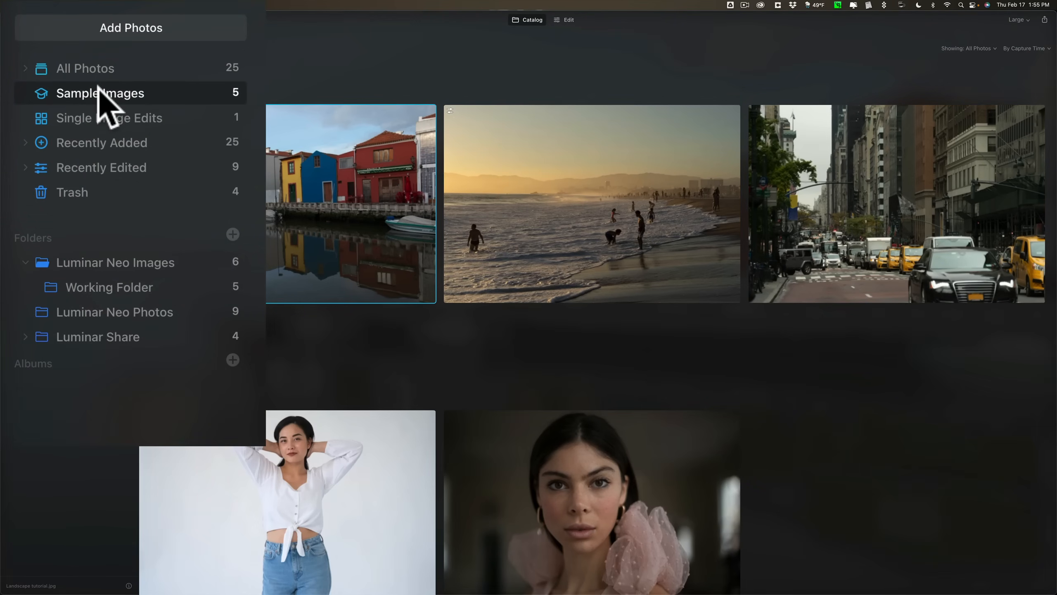
pyautogui.click(104, 114)
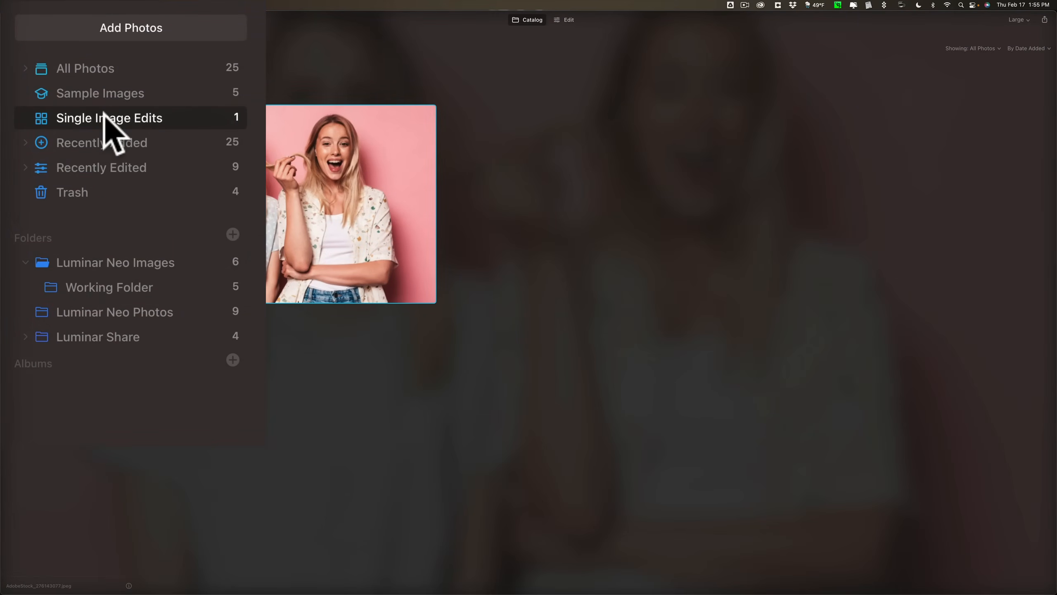
pyautogui.click(103, 140)
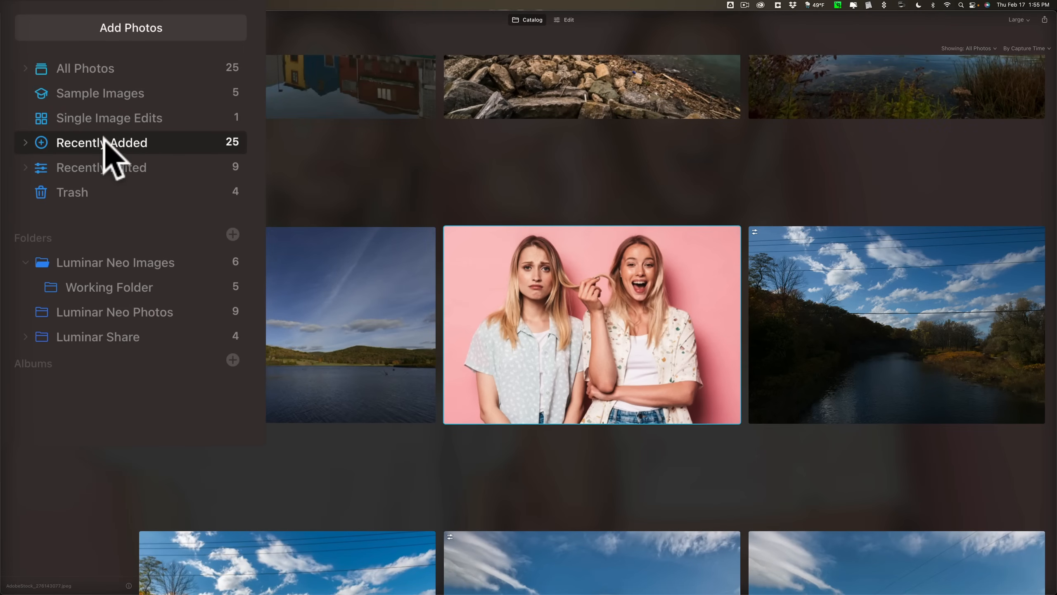
pyautogui.click(104, 167)
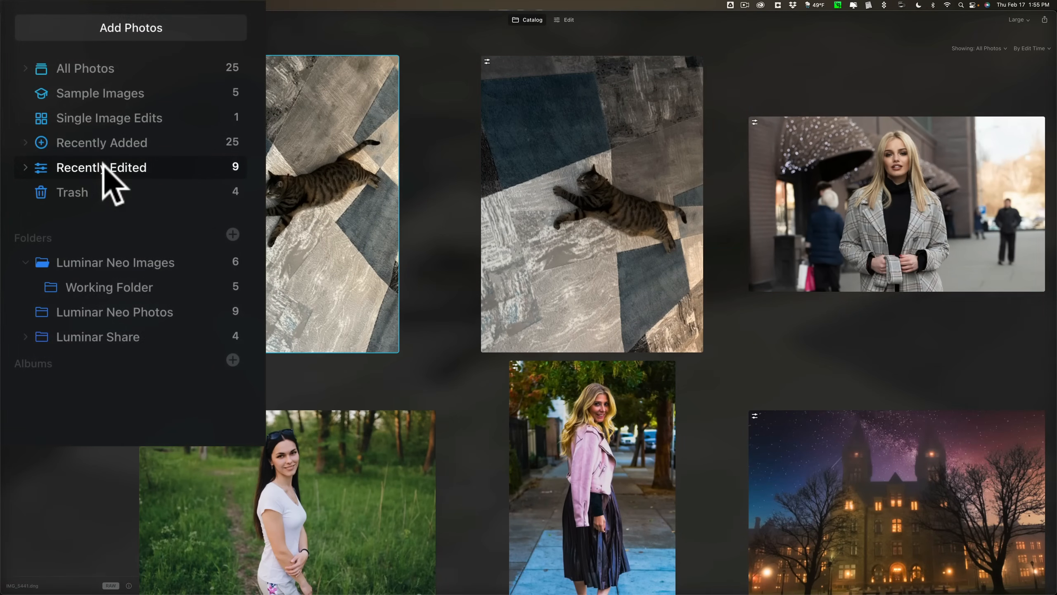
pyautogui.click(110, 190)
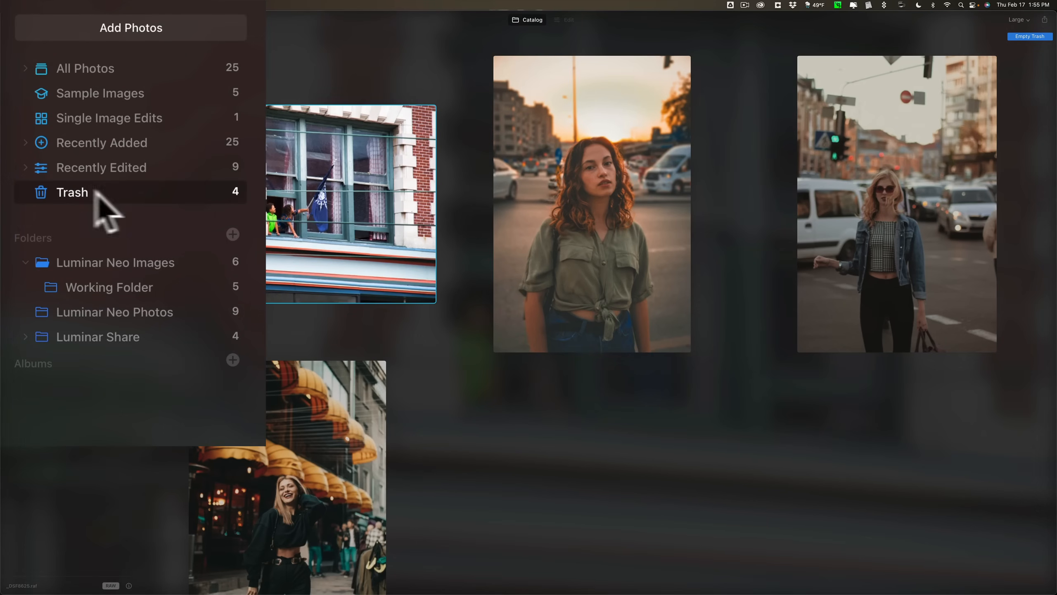
# Create a new album from the lake, river and night-time castle photos in the Luminar Neo Photos folder.
pyautogui.click(134, 307)
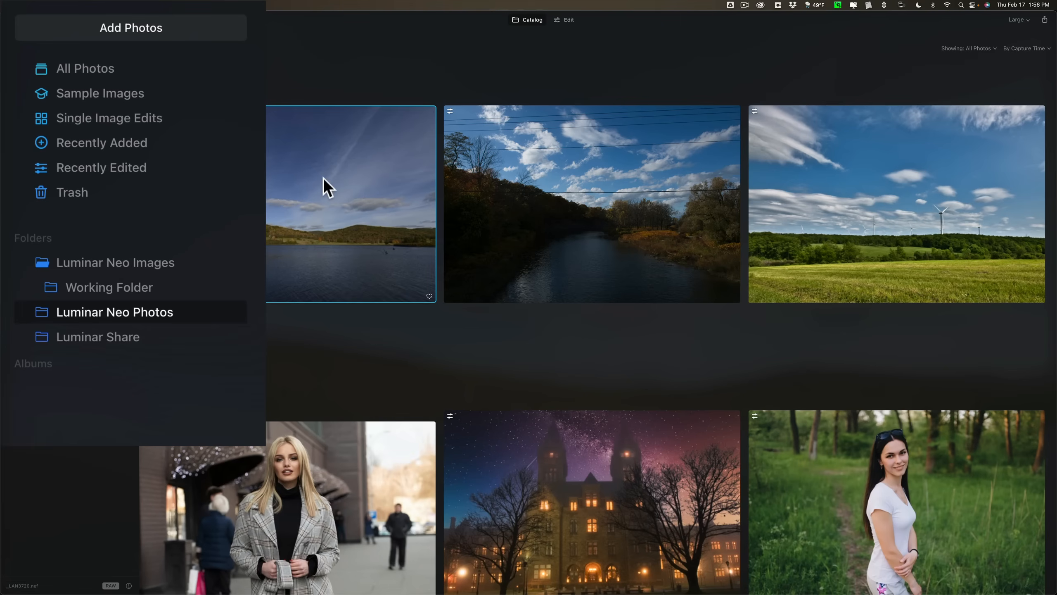
pyautogui.press('super')
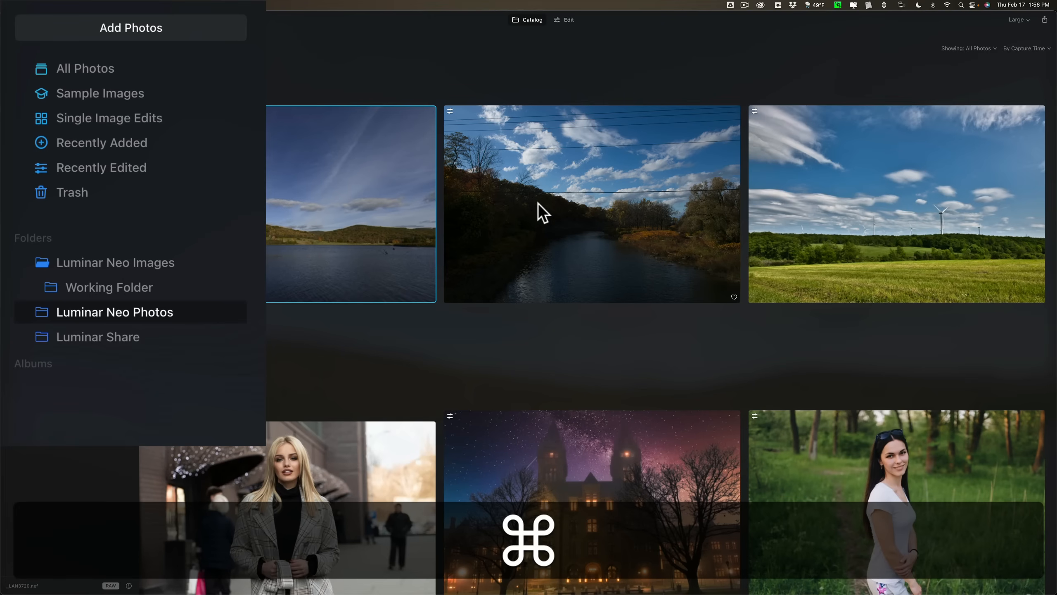
pyautogui.keyDown('super'); pyautogui.click(538, 203); pyautogui.keyUp('super')
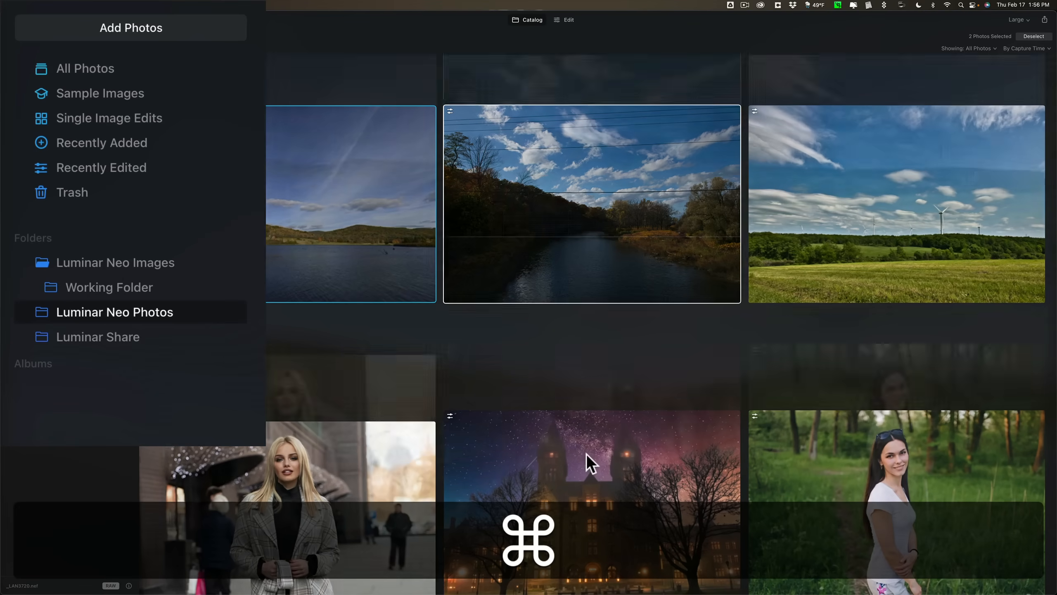
pyautogui.keyDown('super'); pyautogui.click(587, 453); pyautogui.keyUp('super')
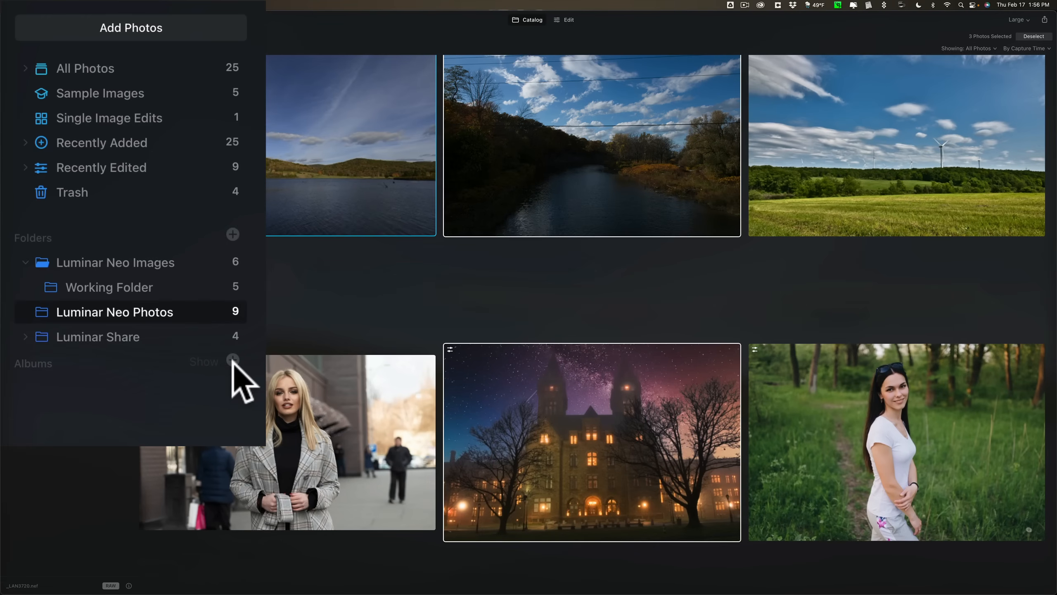
pyautogui.click(232, 360)
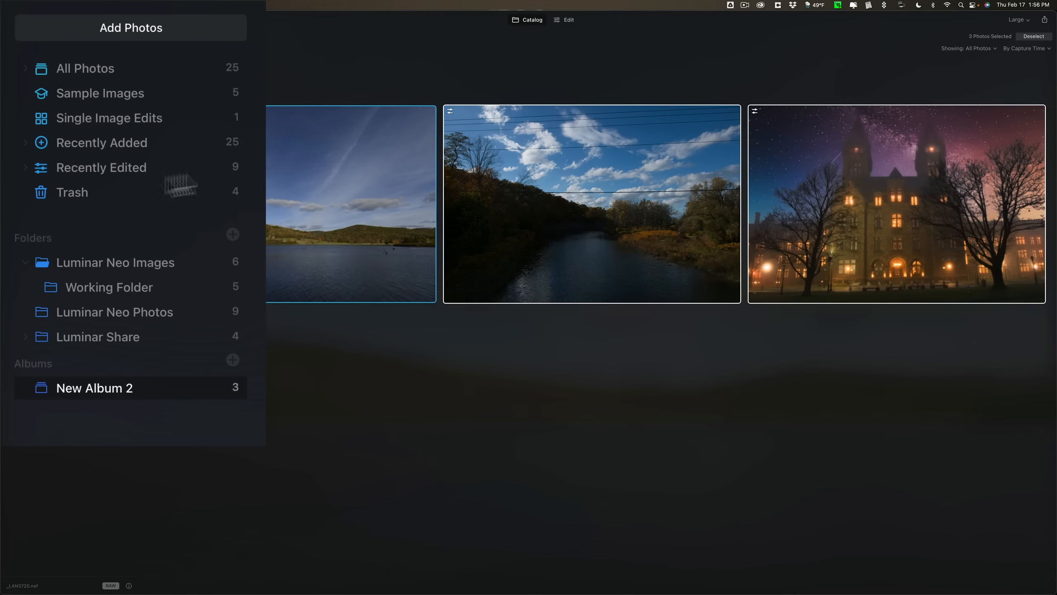
pyautogui.click(316, 168)
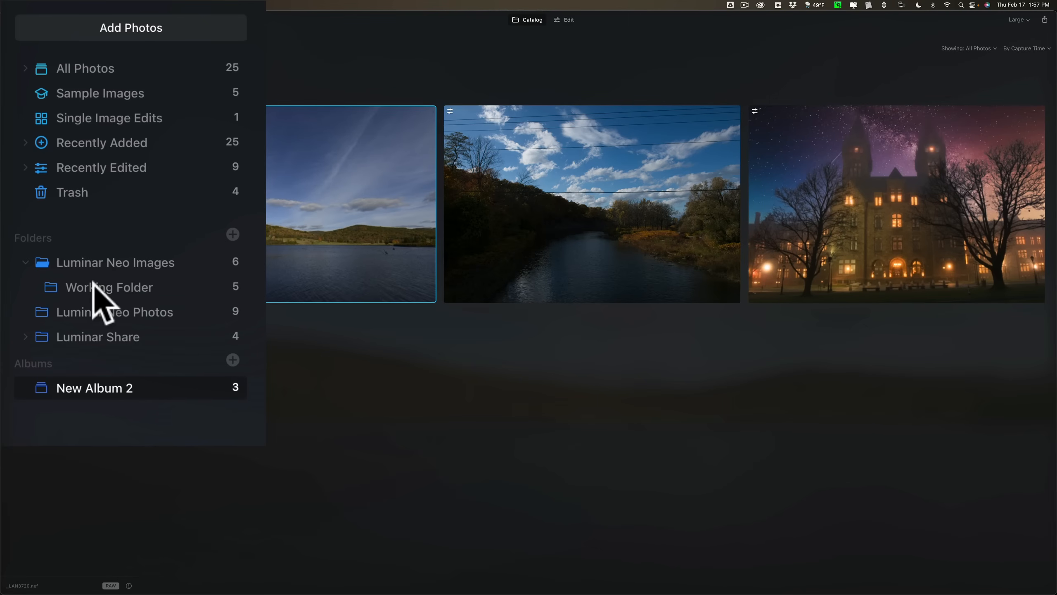
# Add the Working Folder's city-street portrait of the woman in a black hoodie to New Album 2 and open the album.
pyautogui.click(112, 265)
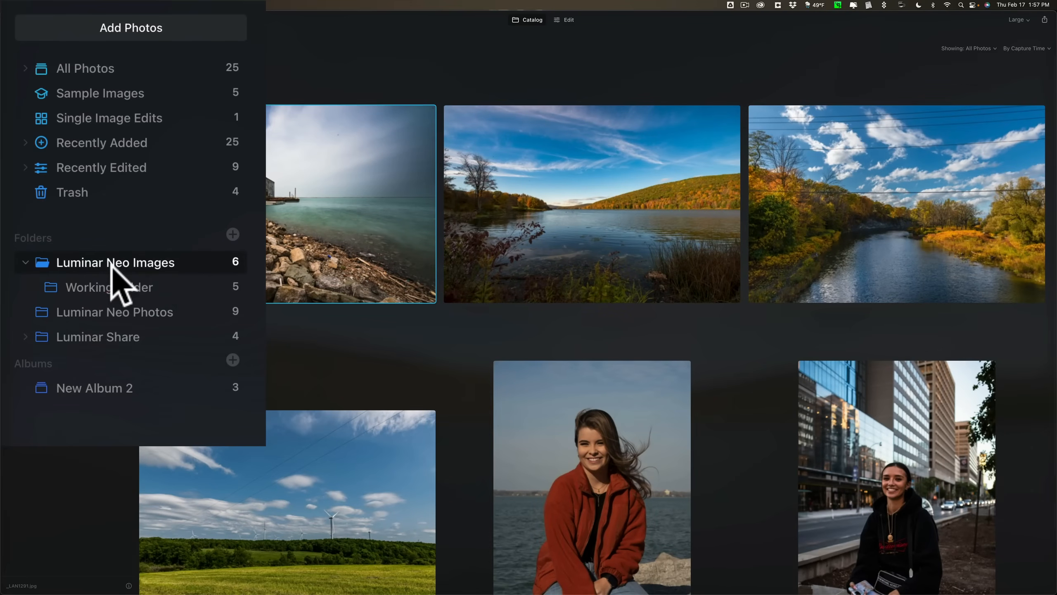
pyautogui.click(142, 287)
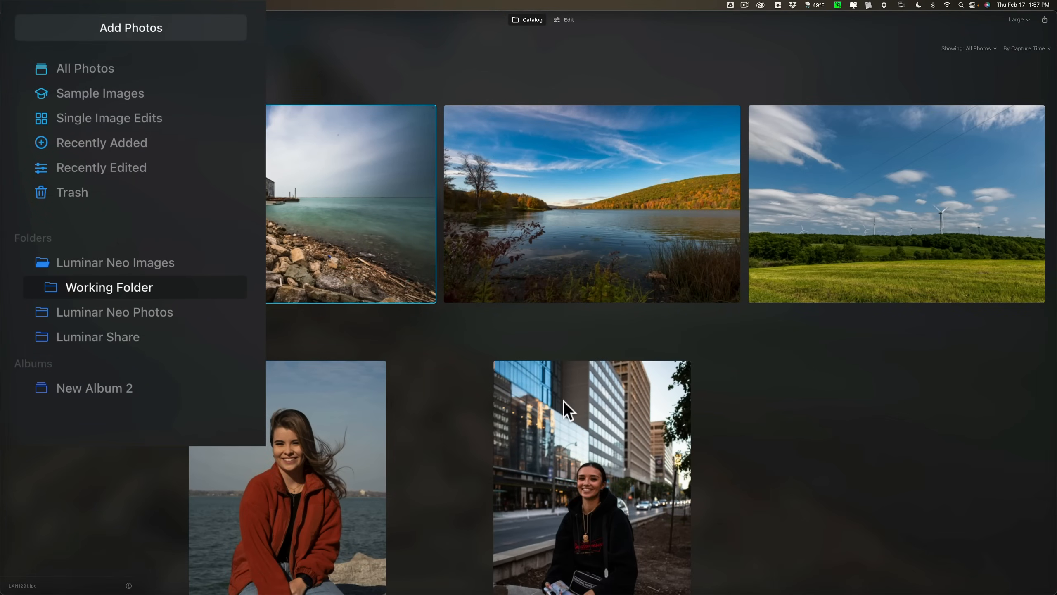
pyautogui.moveTo(563, 400); pyautogui.dragTo(120, 386)
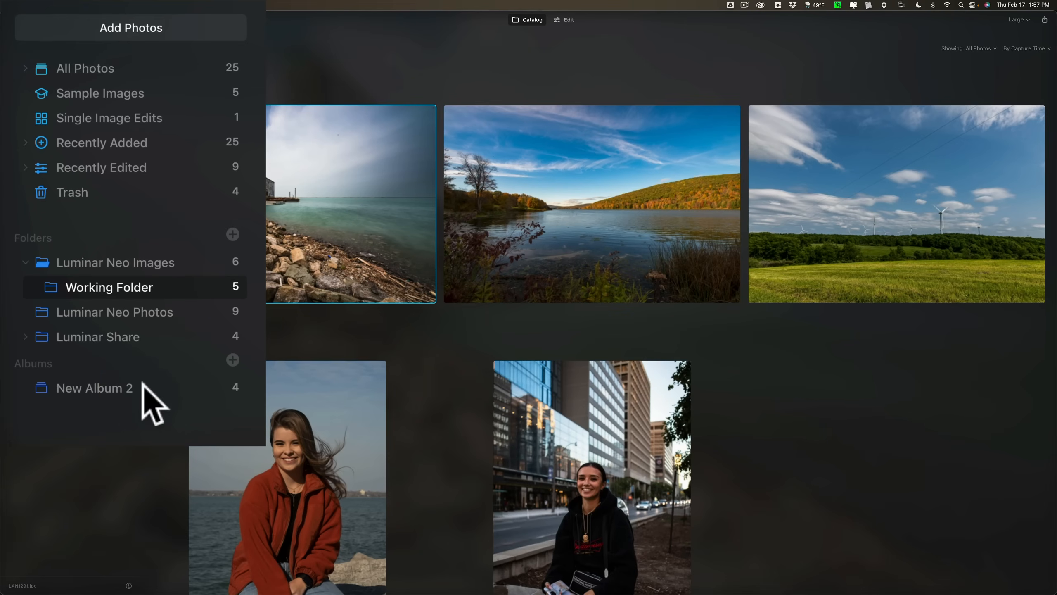
pyautogui.click(106, 388)
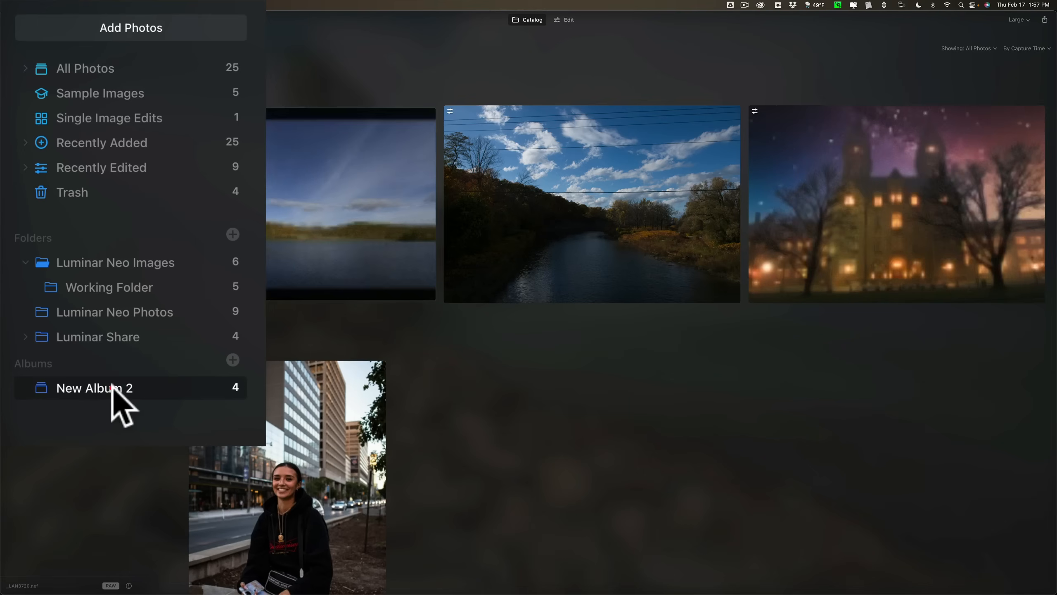
# Rename the album New Album 2 as My Album.
pyautogui.doubleClick(104, 389)
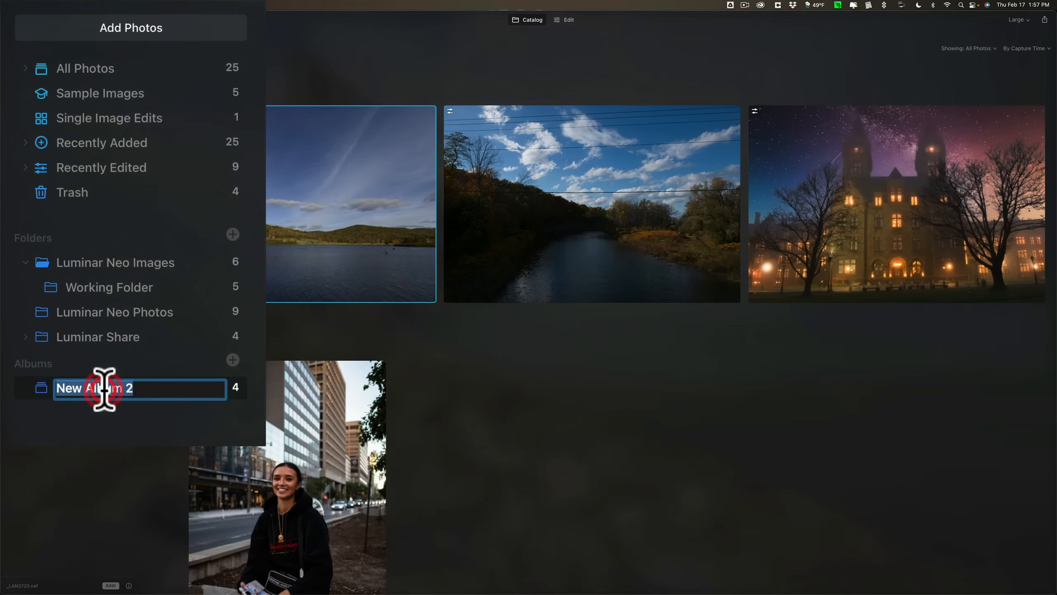
pyautogui.write('My Album')
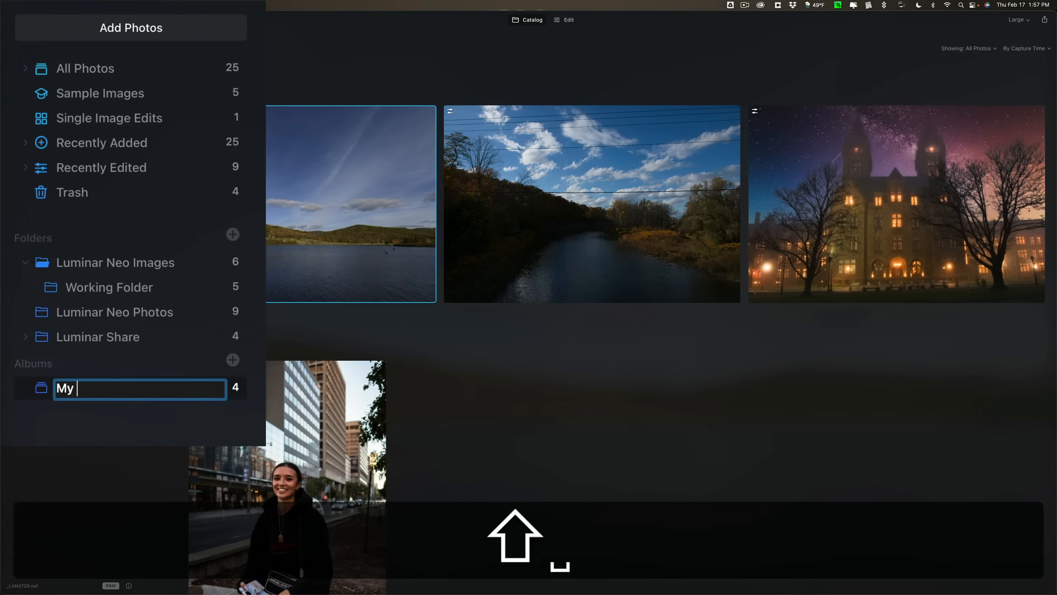
pyautogui.press('Return')
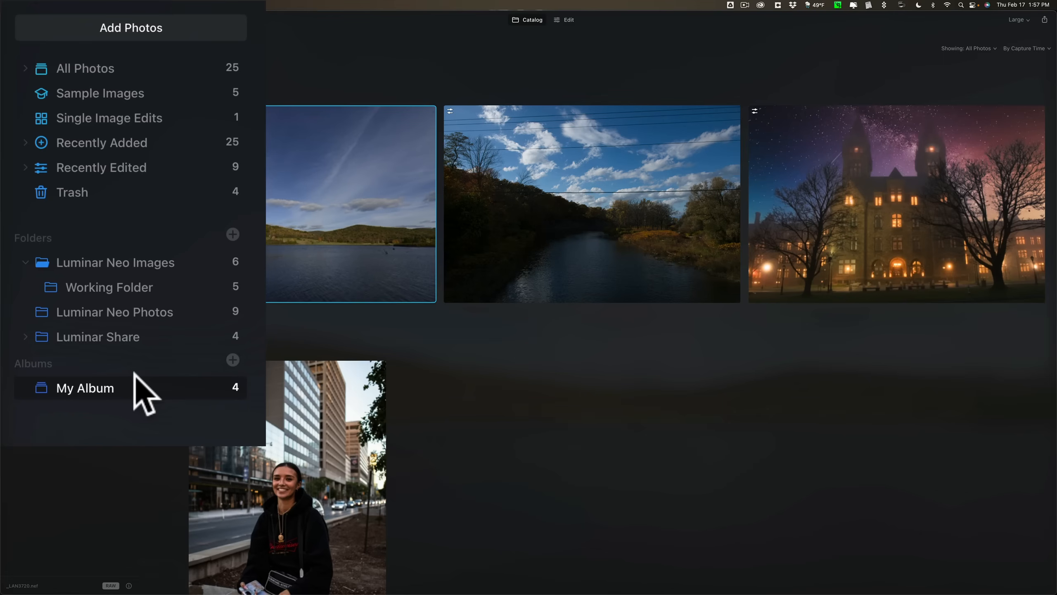
# Delete the album My Album from the catalog.
pyautogui.rightClick(123, 388)
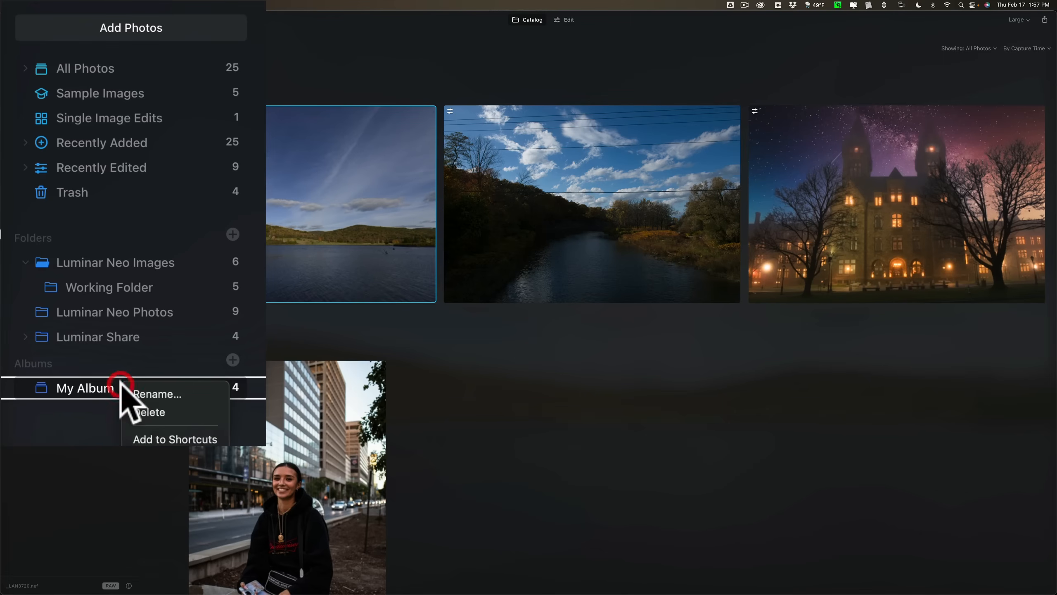
pyautogui.click(139, 412)
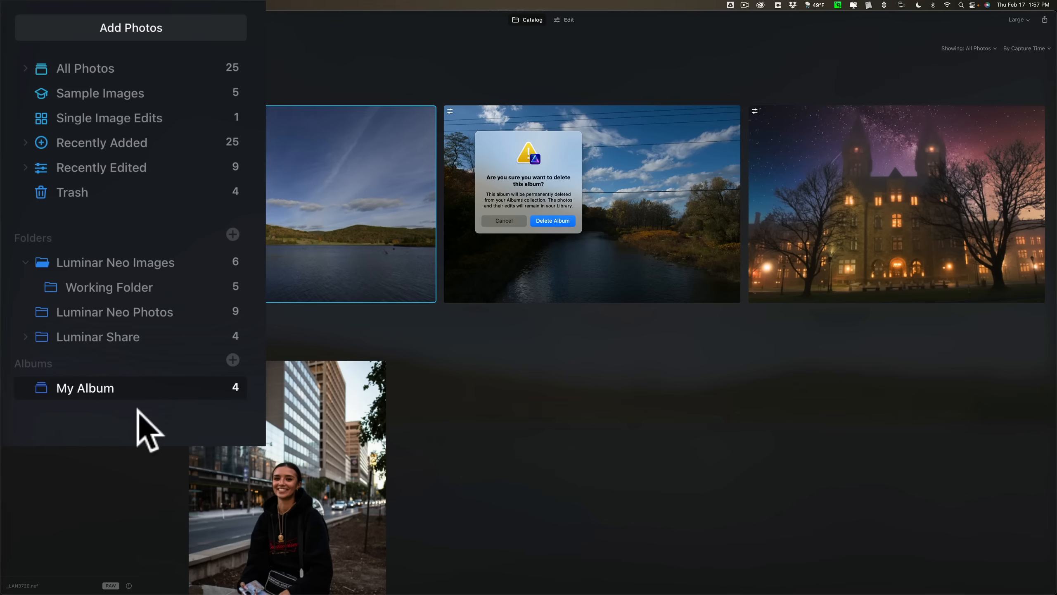
pyautogui.click(552, 221)
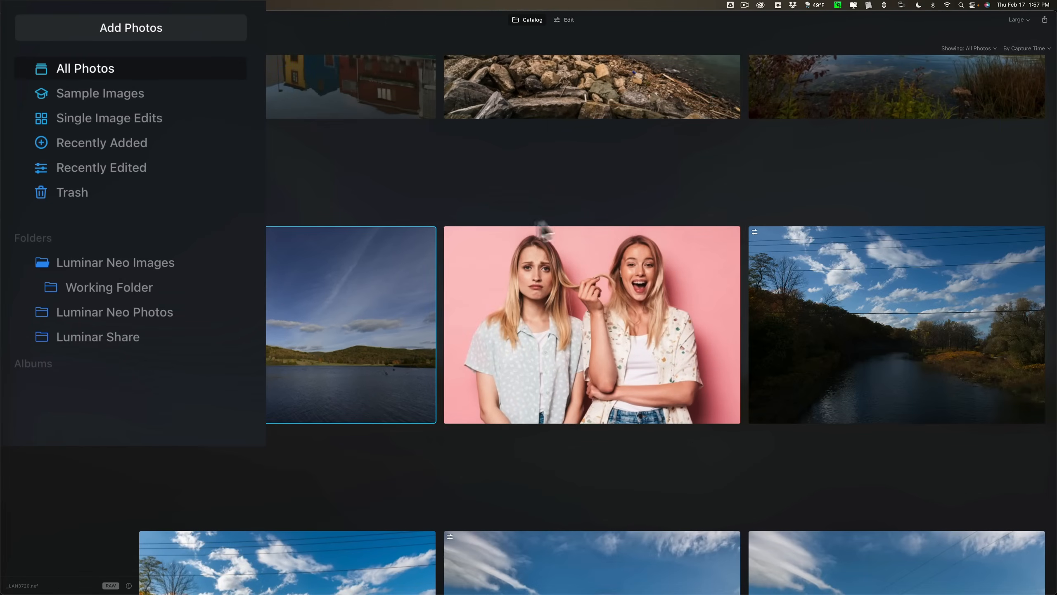
# View the camera and file information of the river photo in the Luminar Neo Photos folder, and hide it again.
pyautogui.click(144, 315)
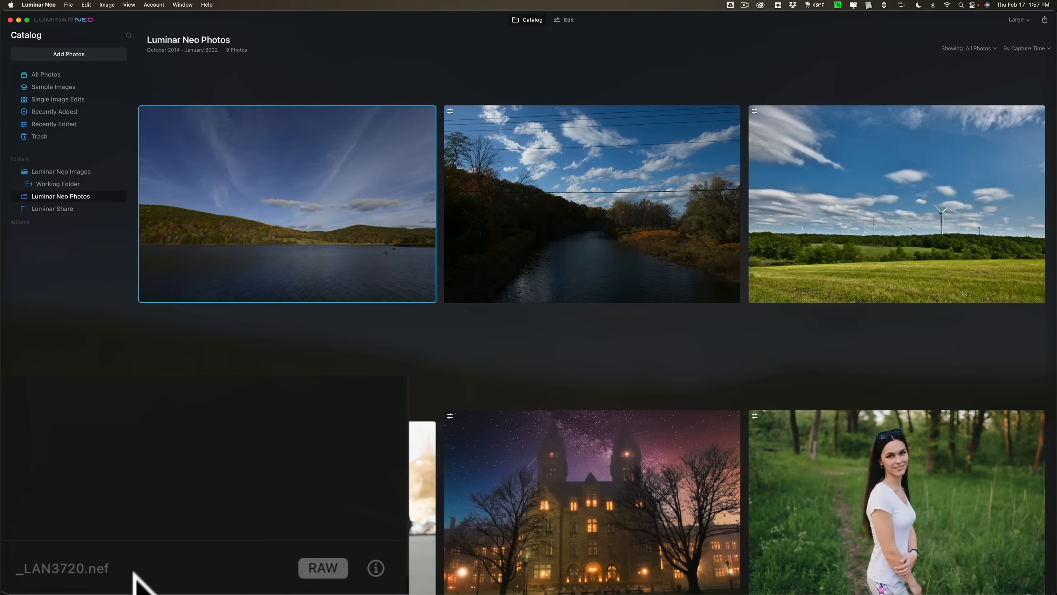
pyautogui.click(559, 235)
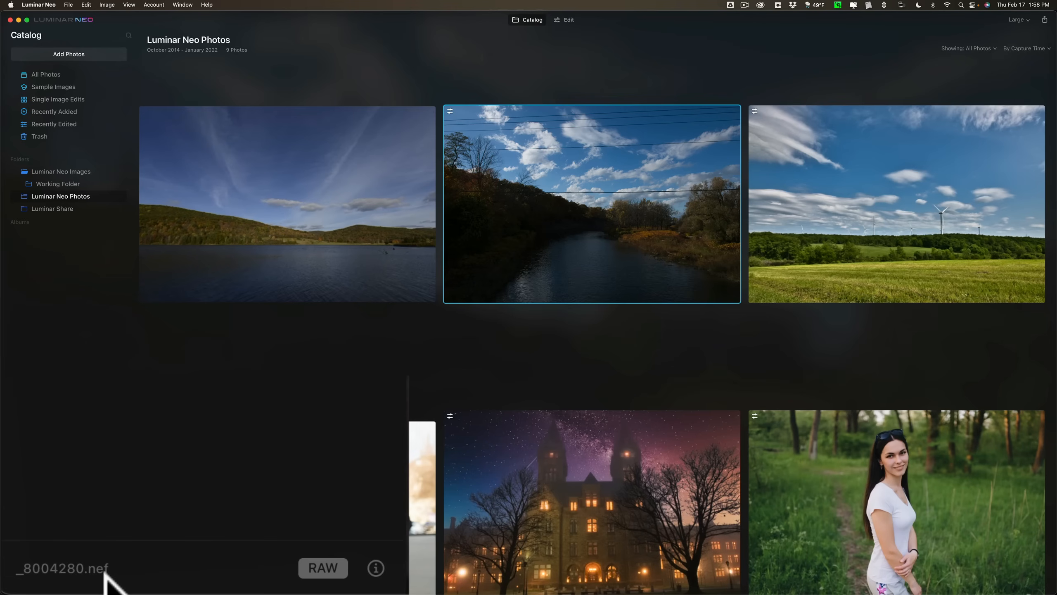
pyautogui.click(376, 567)
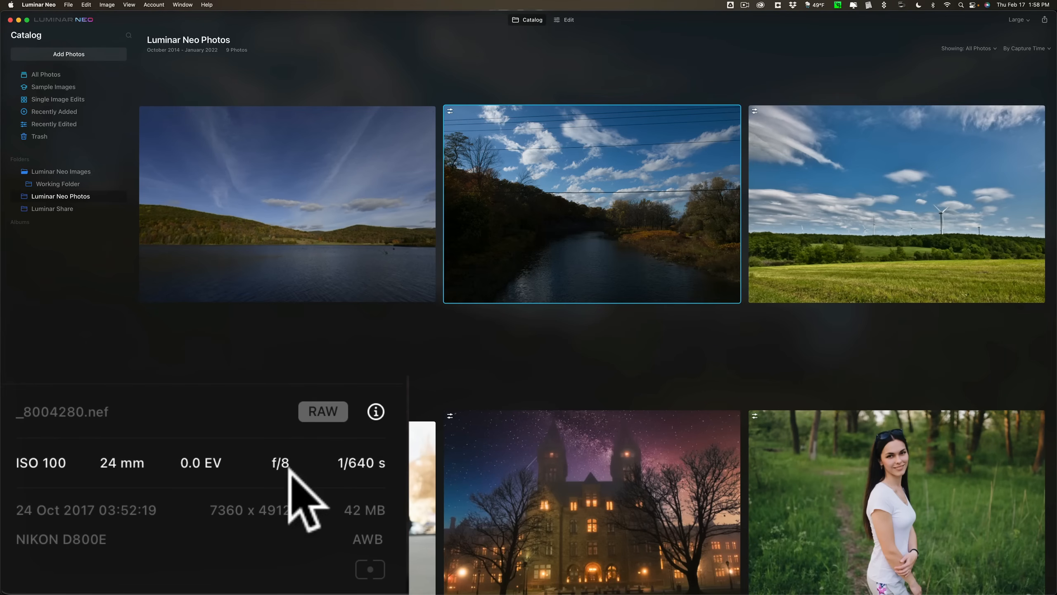
pyautogui.click(374, 410)
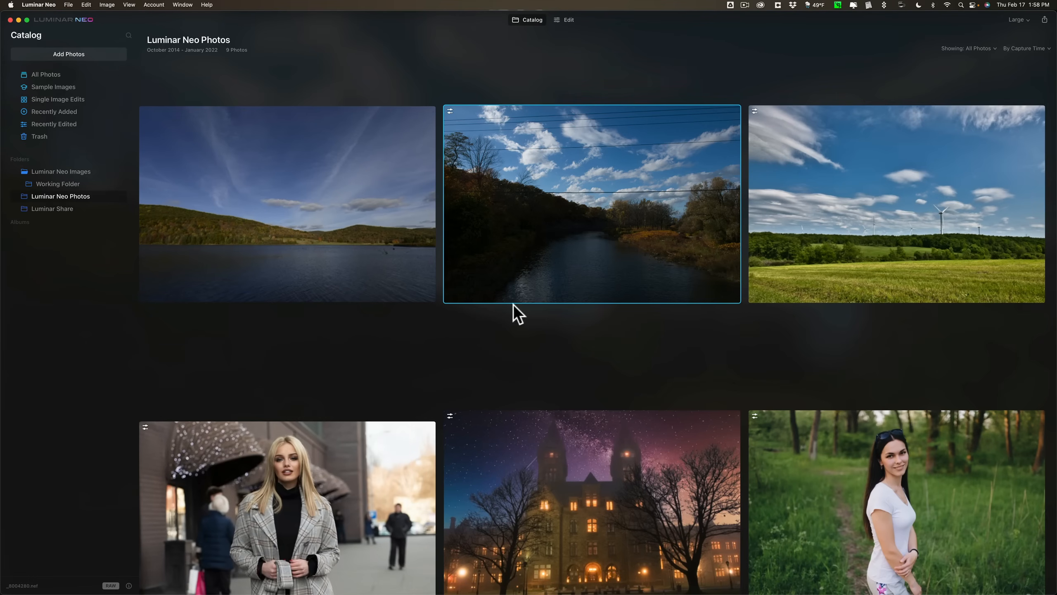
# Preview the folder's thumbnails at the Small, Medium and Largest sizes and set them back to Large.
pyautogui.scroll(-5, 513, 304)
pyautogui.scroll(5, 513, 313)
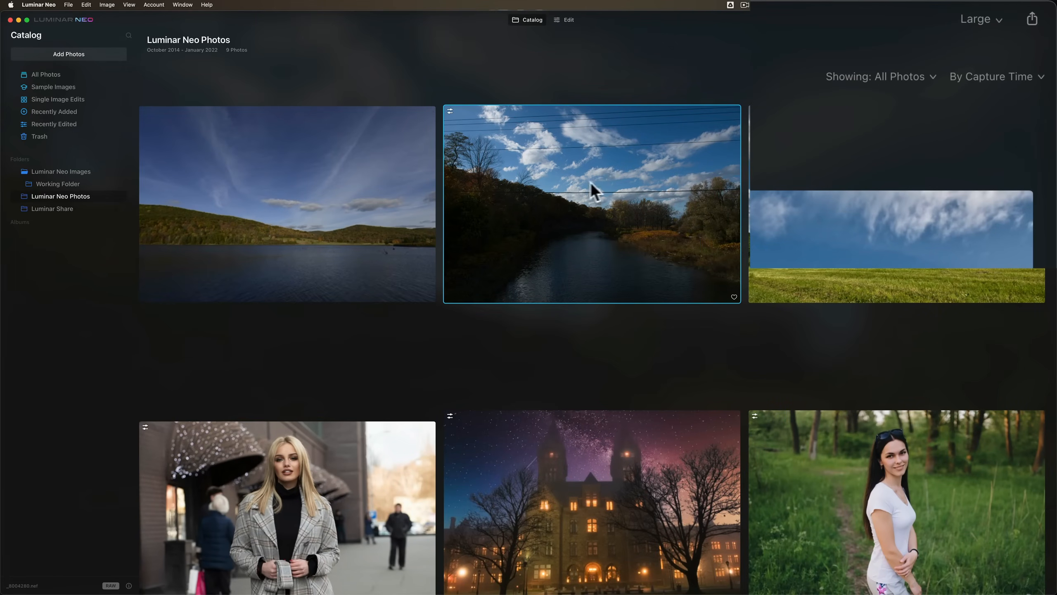
pyautogui.click(973, 19)
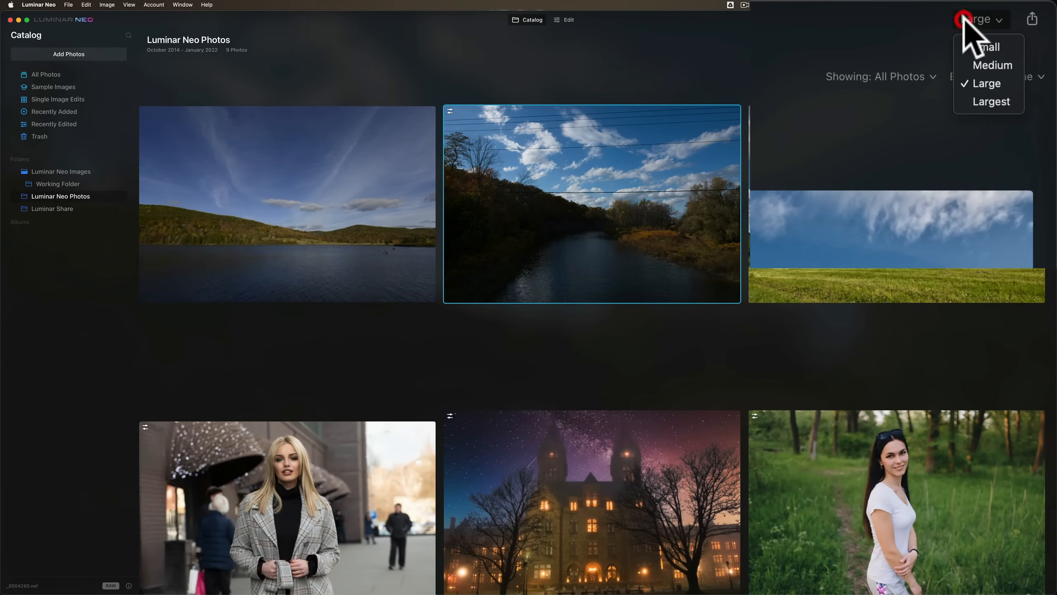
pyautogui.click(978, 46)
pyautogui.click(979, 19)
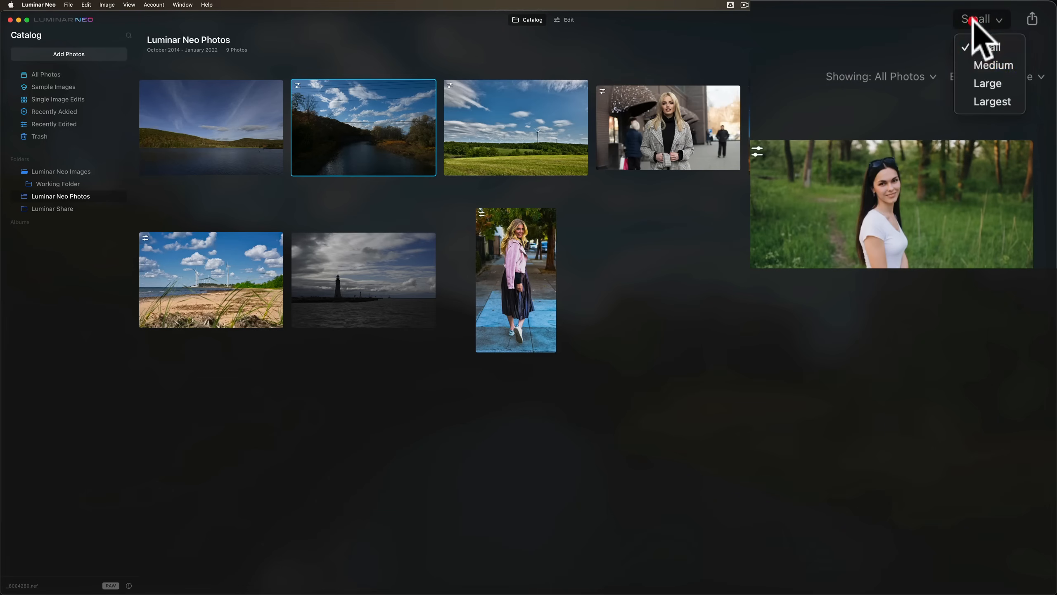
pyautogui.click(979, 47)
pyautogui.click(972, 21)
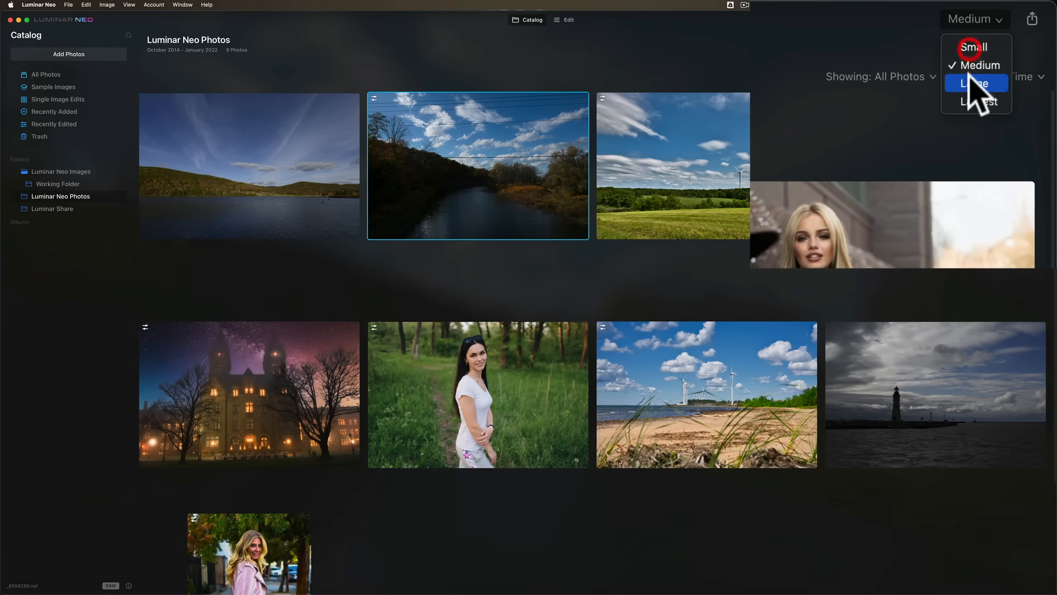
pyautogui.click(968, 101)
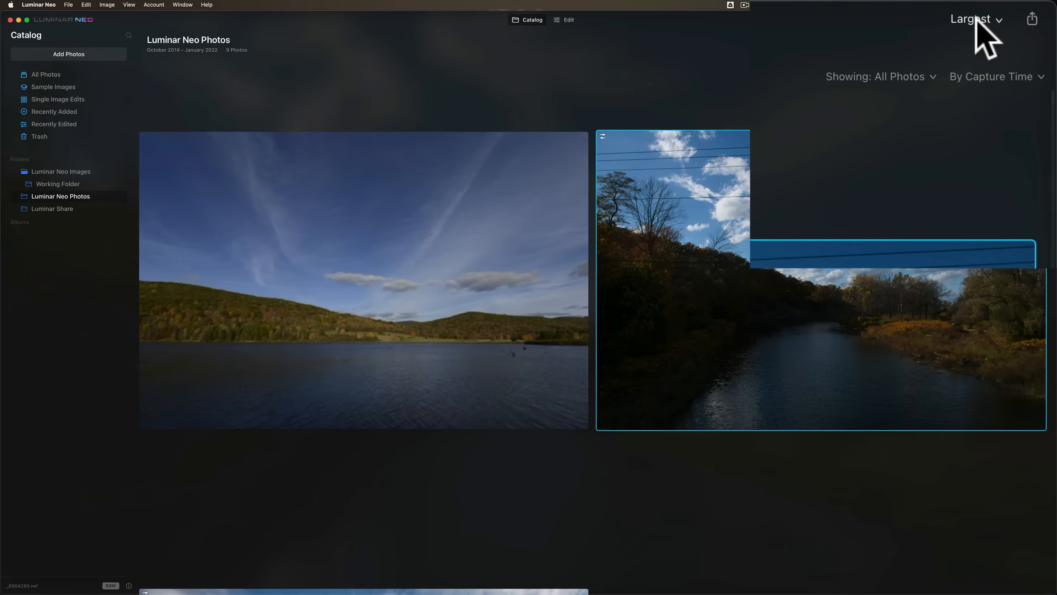
pyautogui.click(976, 23)
pyautogui.click(976, 83)
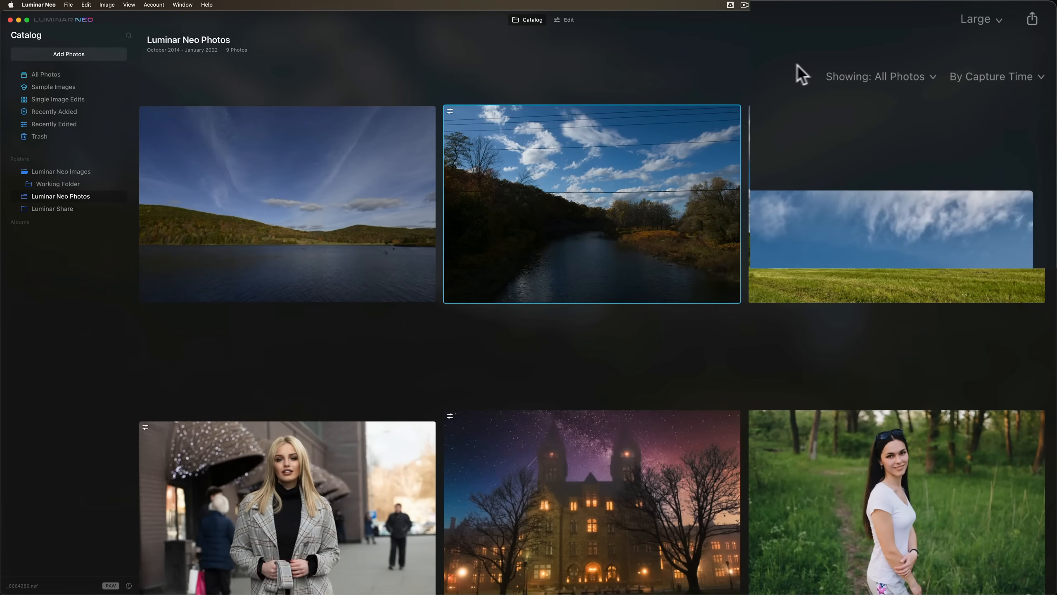
# Review the photo filter options and the sort order options for the Luminar Neo Photos folder without changing them.
pyautogui.click(892, 75)
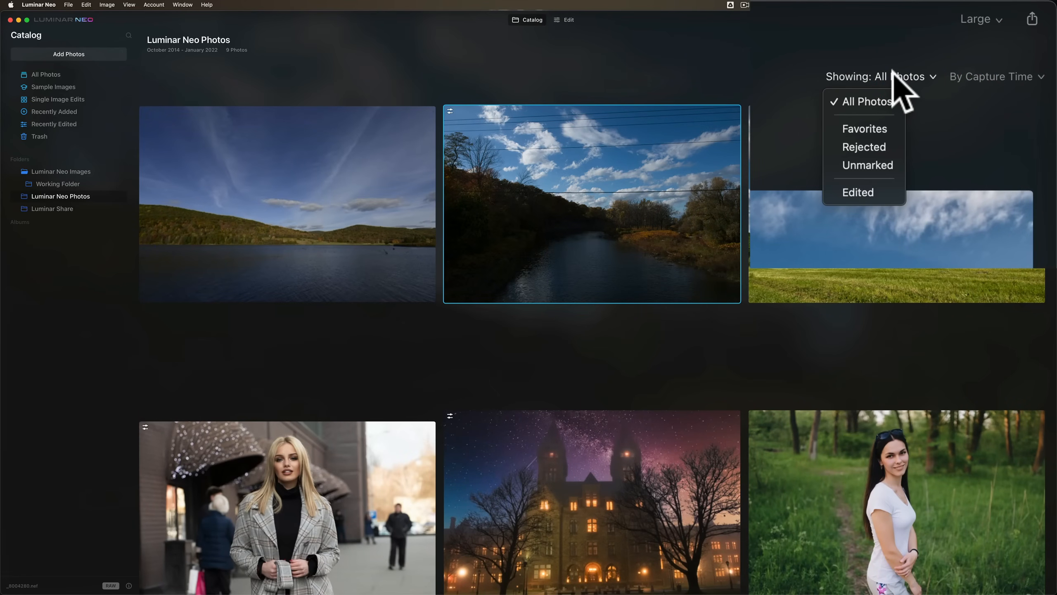
pyautogui.click(924, 79)
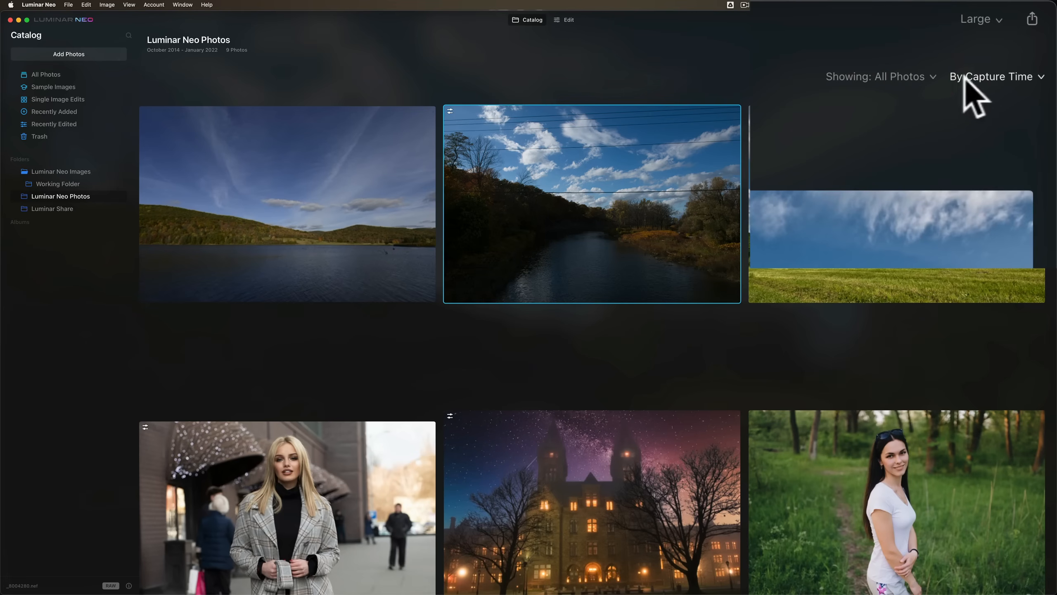
pyautogui.click(975, 79)
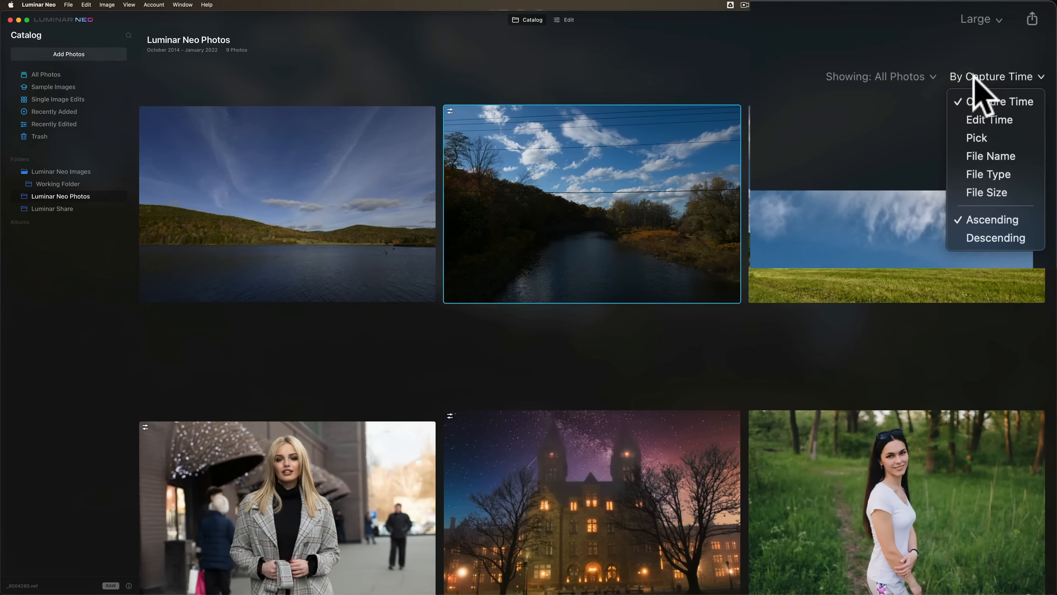
pyautogui.click(974, 77)
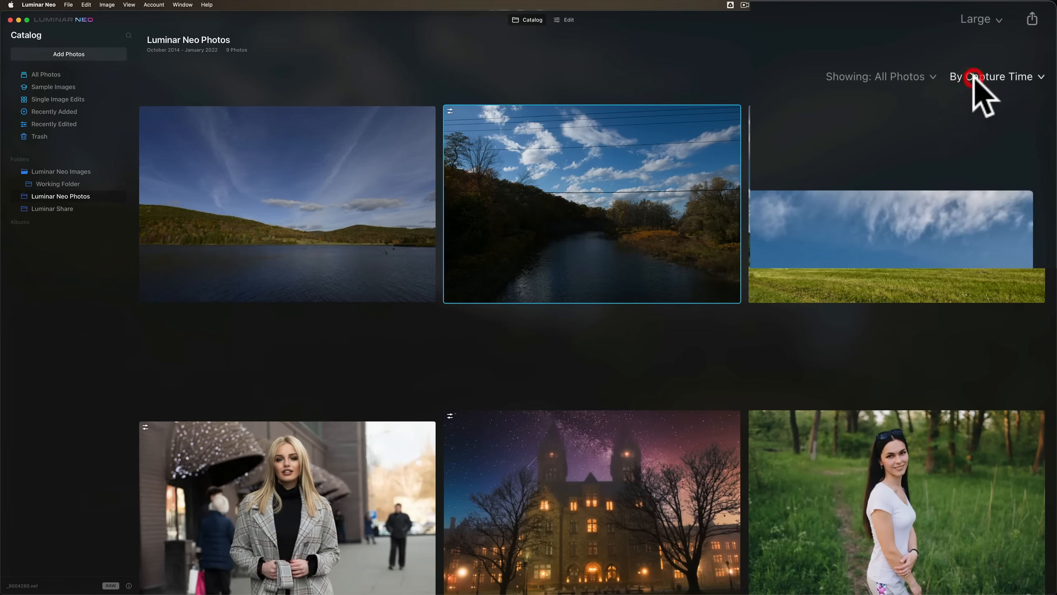
pyautogui.click(891, 76)
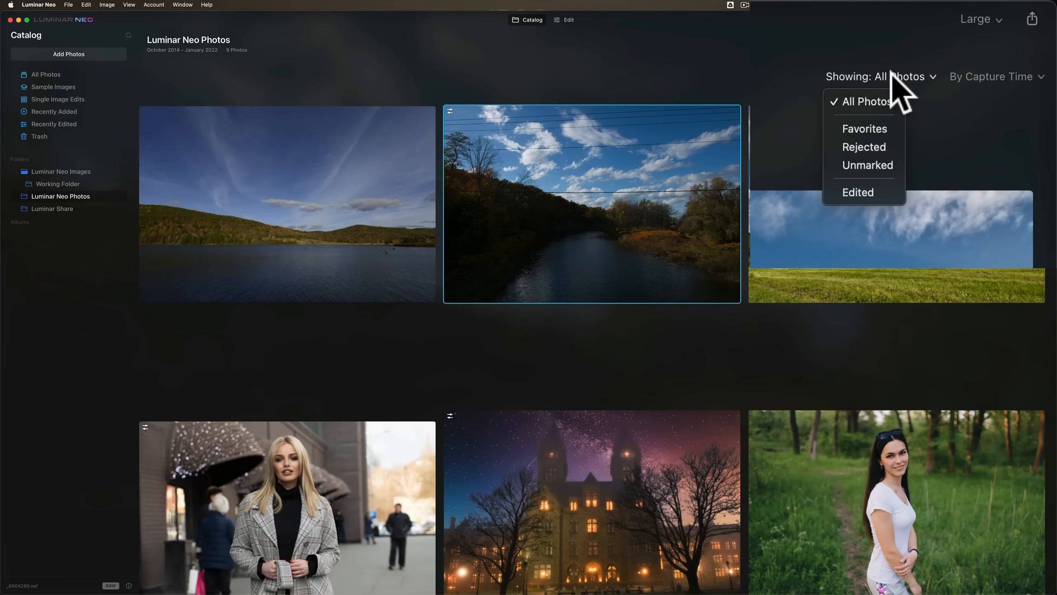
pyautogui.click(727, 51)
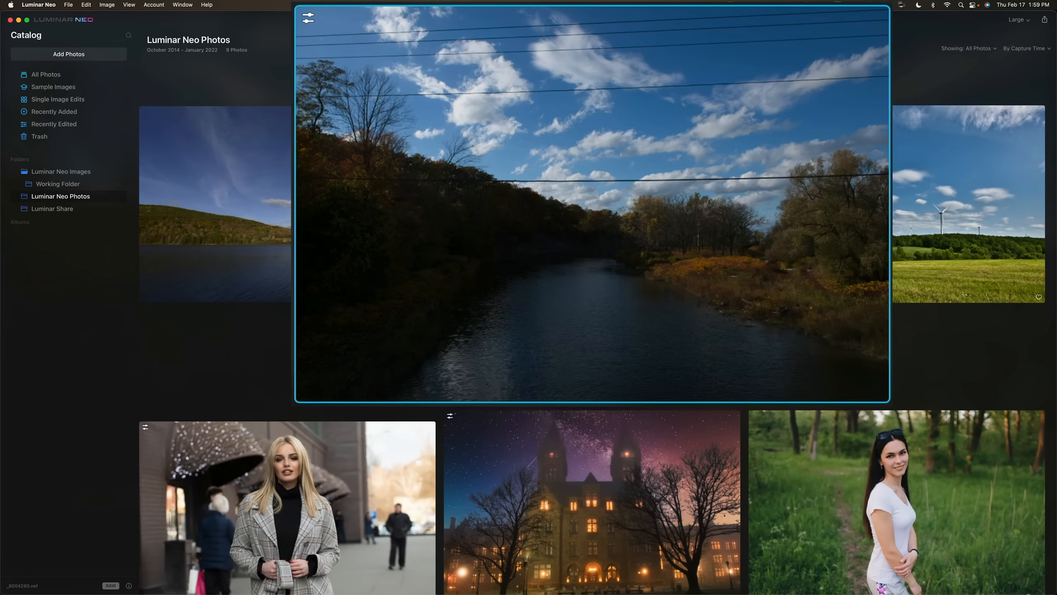
# Revert the river photo's adjustments to the original from the catalog.
pyautogui.rightClick(519, 56)
pyautogui.moveTo(553, 96)
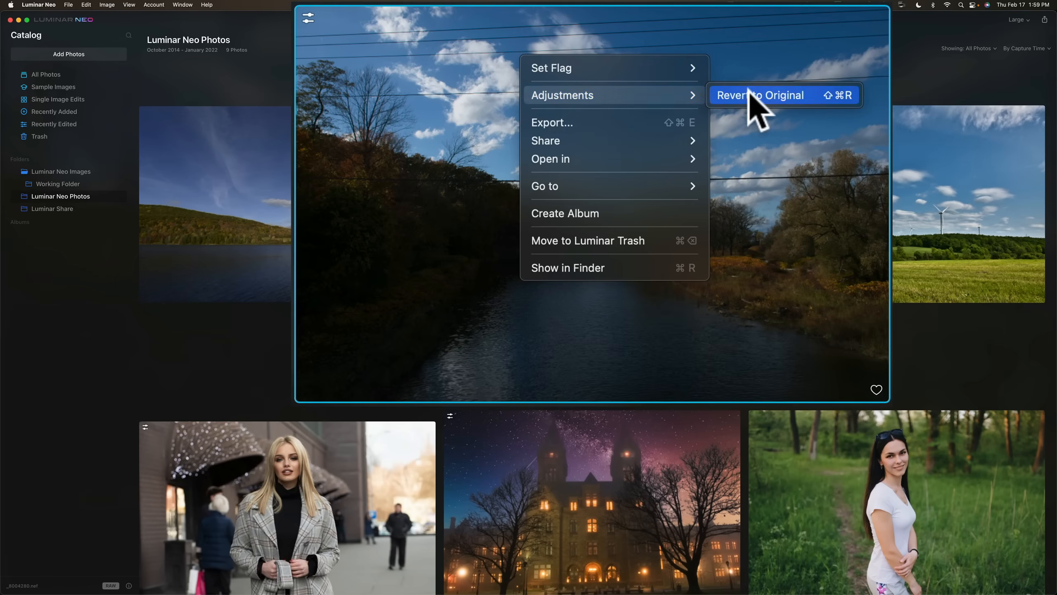
pyautogui.click(748, 90)
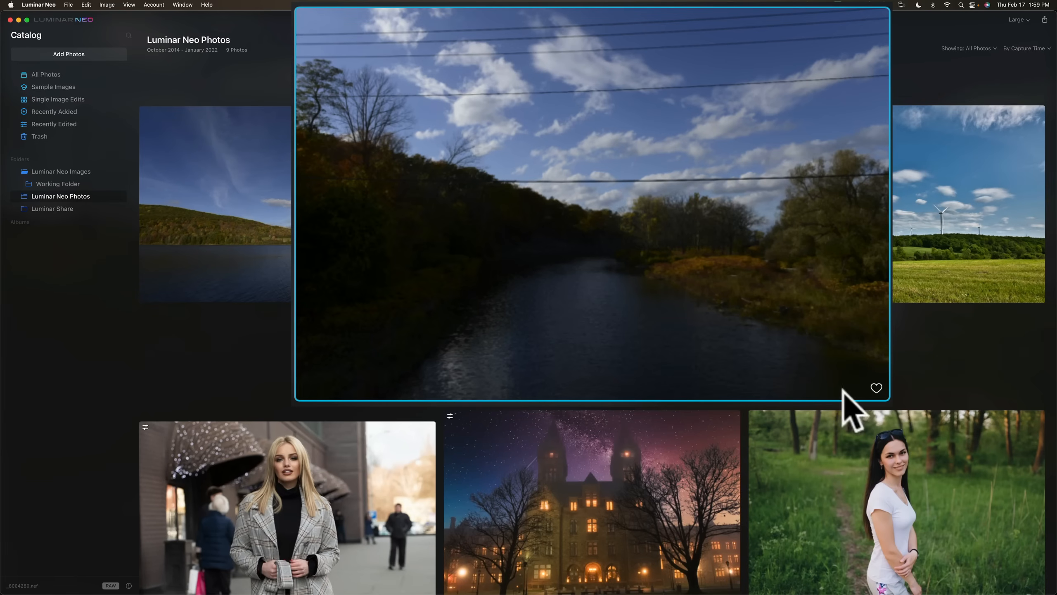
# Mark the river photo and the lake photo in Luminar Neo Photos as favorites, checking the Favorites collection in between.
pyautogui.click(877, 388)
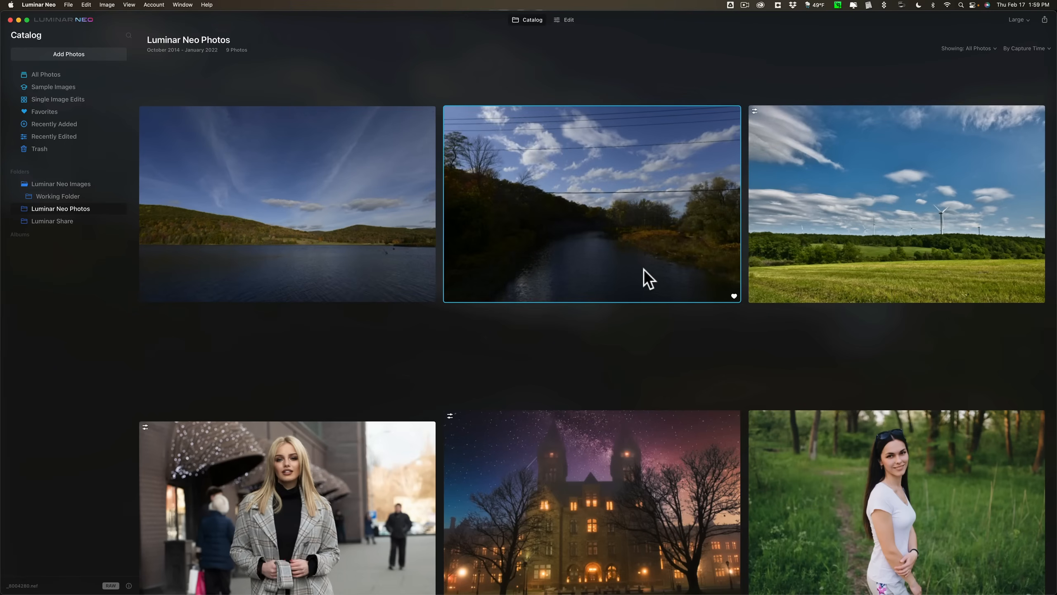
pyautogui.click(49, 113)
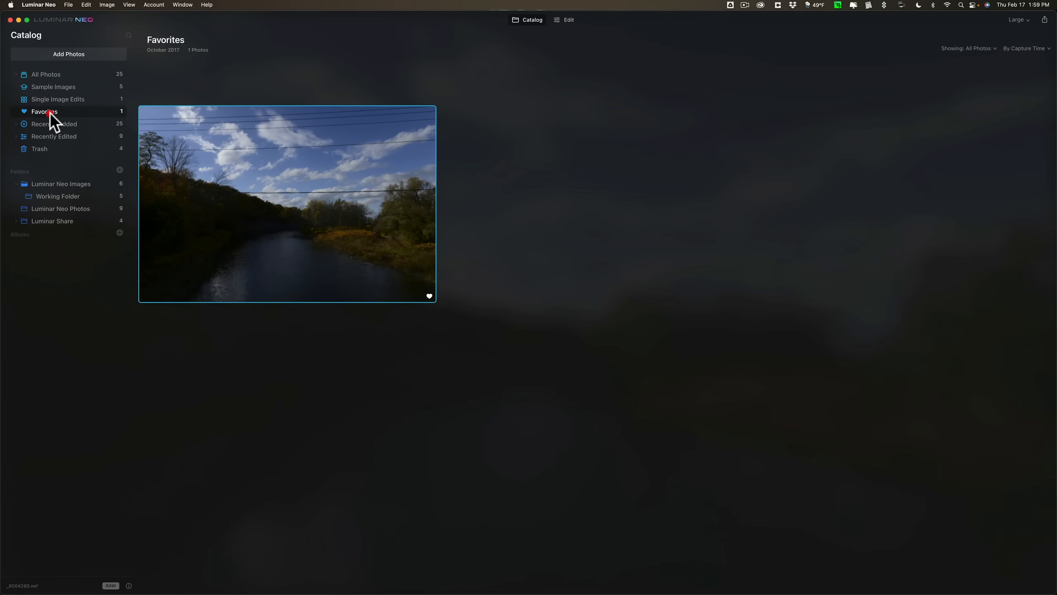
pyautogui.click(76, 209)
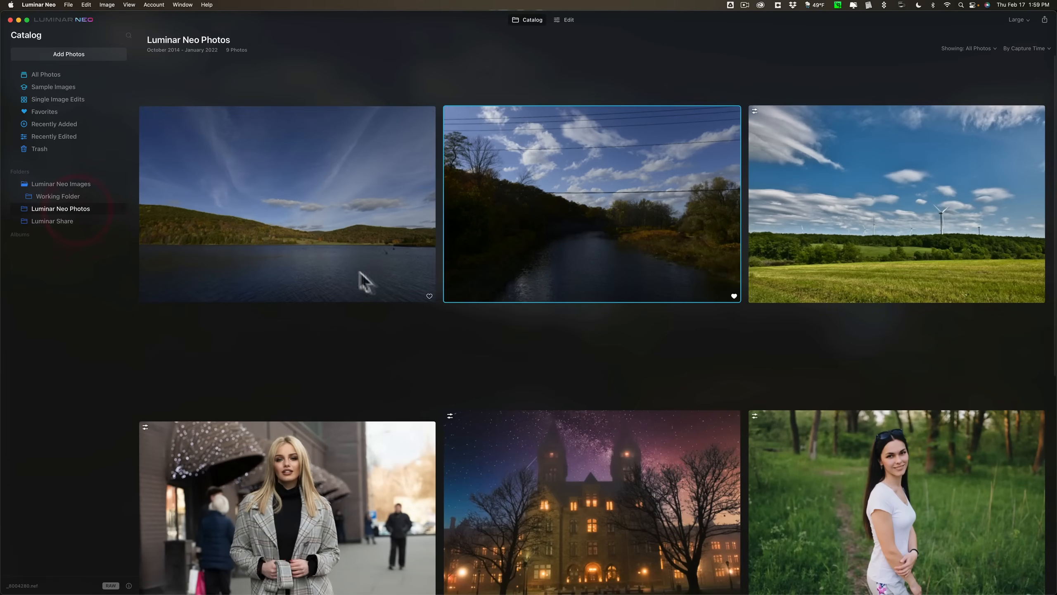
pyautogui.click(429, 296)
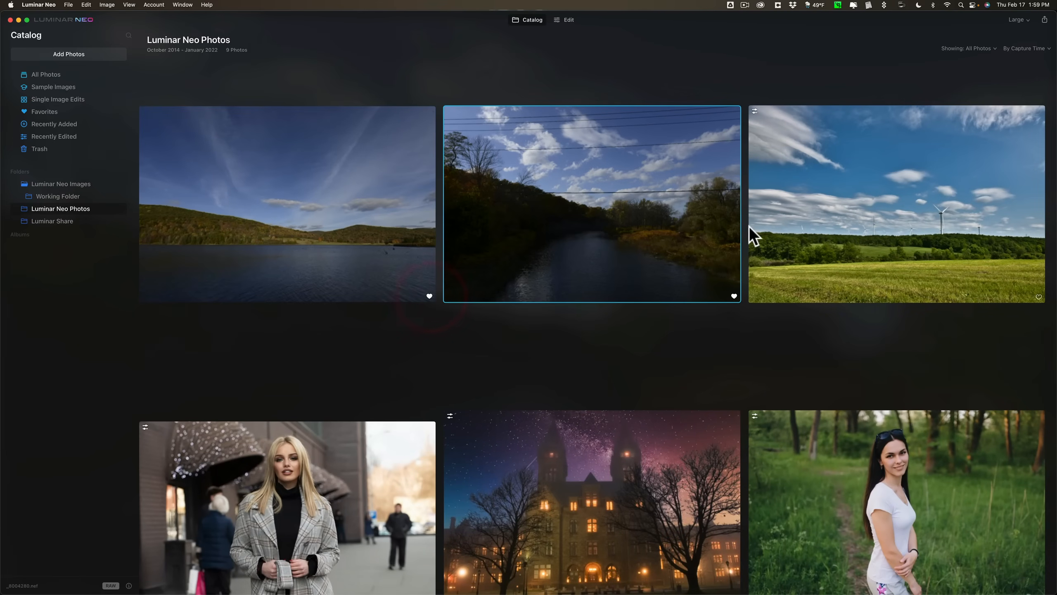
pyautogui.scroll(-5, 749, 227)
pyautogui.scroll(5, 748, 226)
# Open the river photo in single-image view, try its favorite and reject flags, and leave it marked as a favorite.
pyautogui.doubleClick(629, 180)
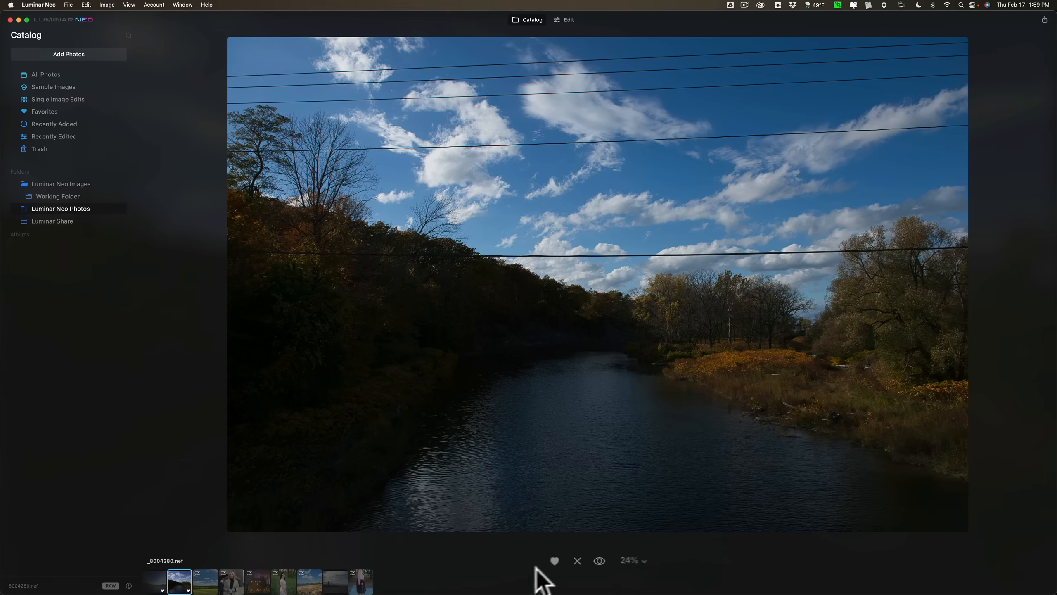
pyautogui.click(512, 540)
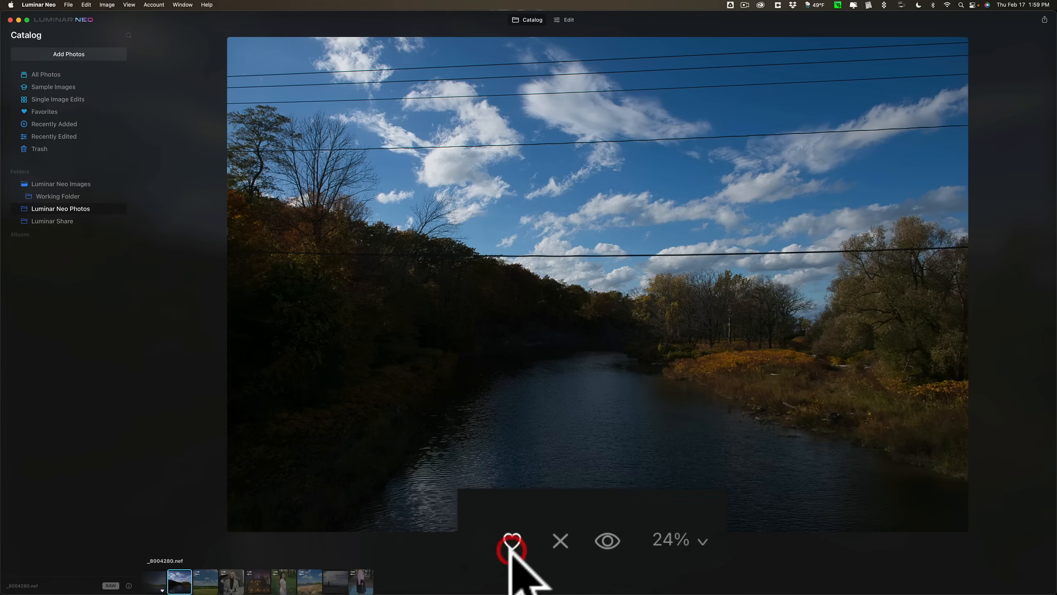
pyautogui.click(560, 541)
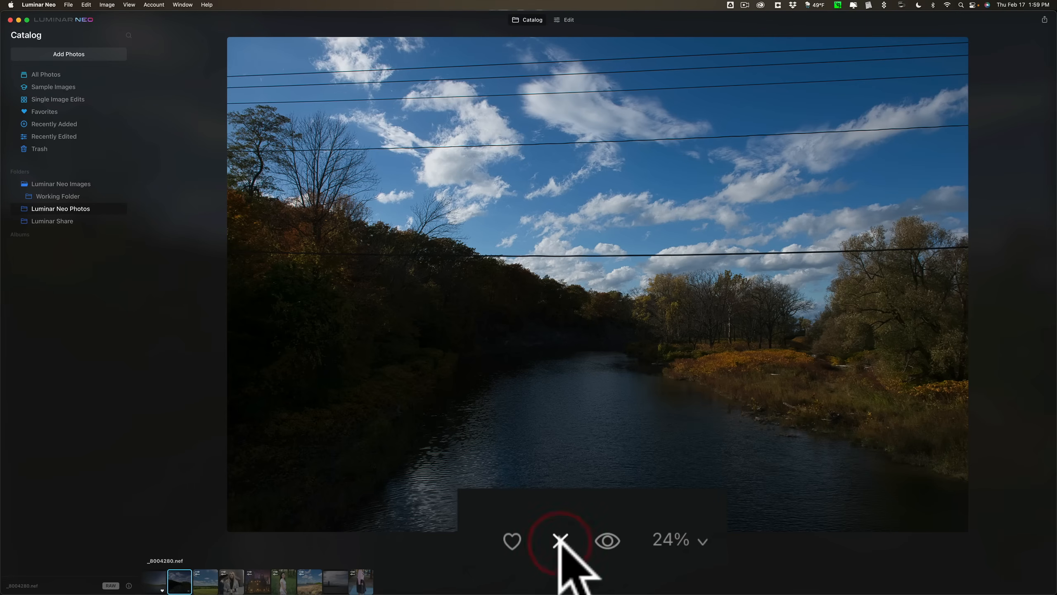
pyautogui.click(512, 540)
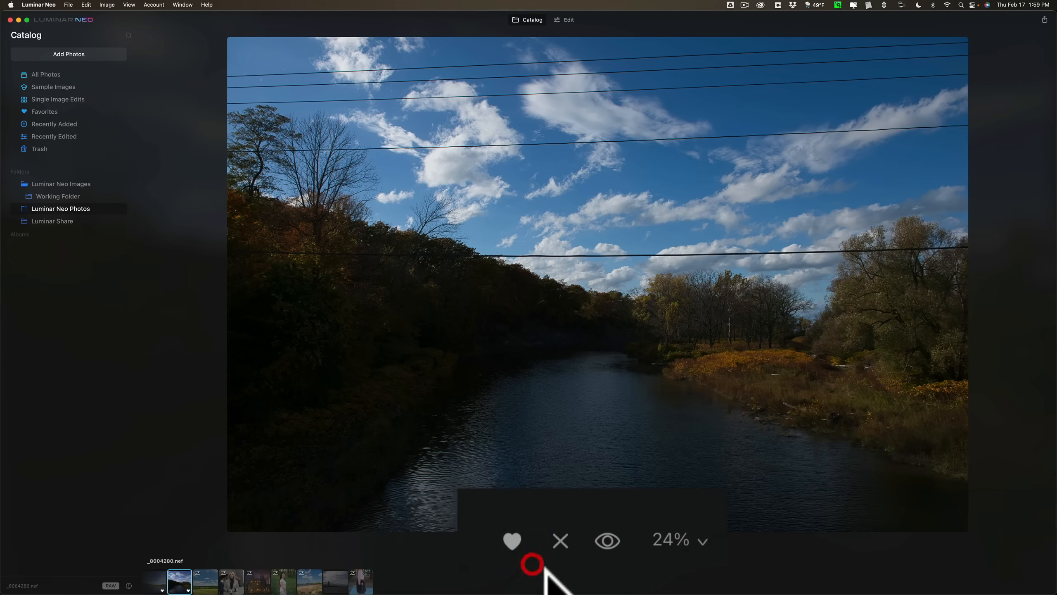
# Toggle the quick preview of the river photo, and zoom it to 100% and back to Fit to Screen.
pyautogui.click(606, 538)
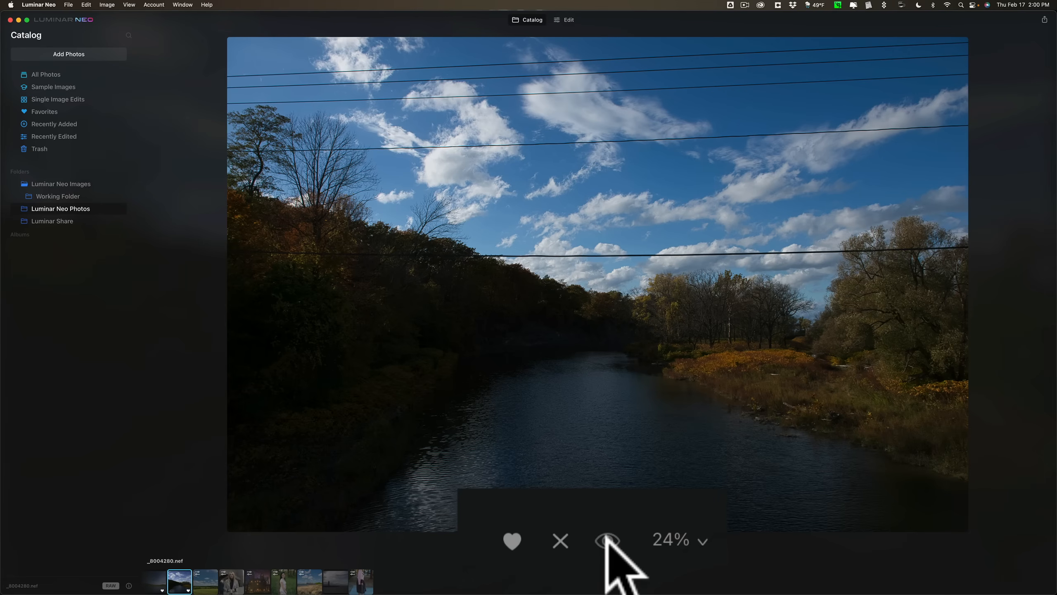
pyautogui.click(607, 539)
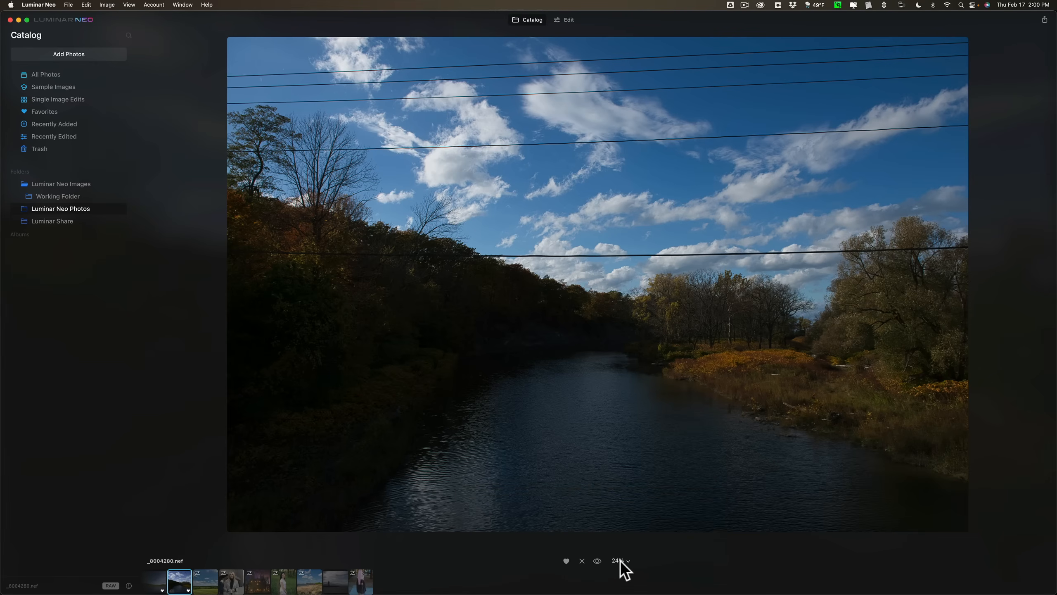
pyautogui.click(620, 561)
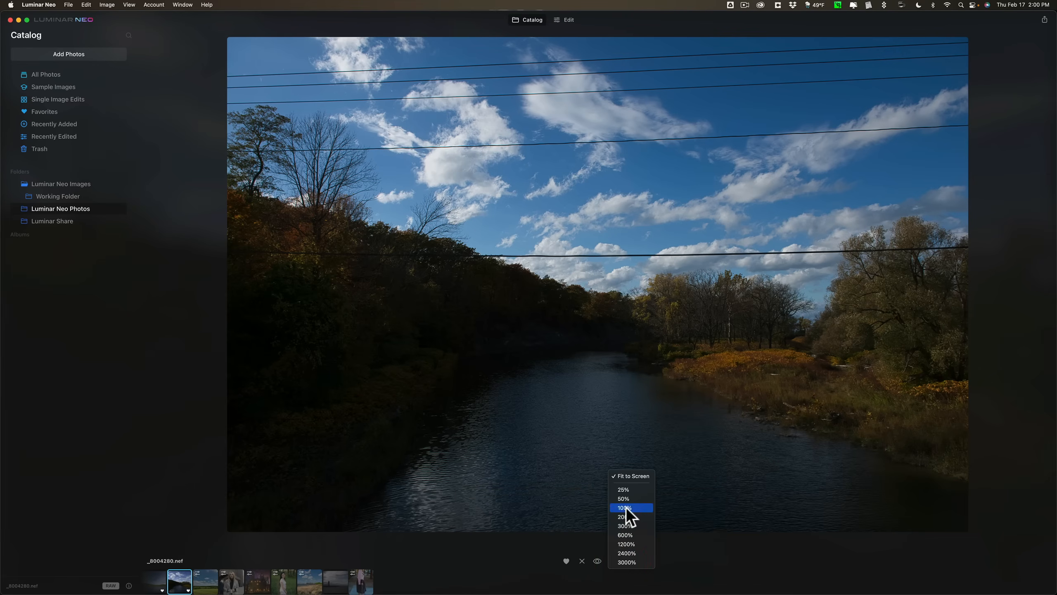
pyautogui.click(626, 507)
pyautogui.click(622, 561)
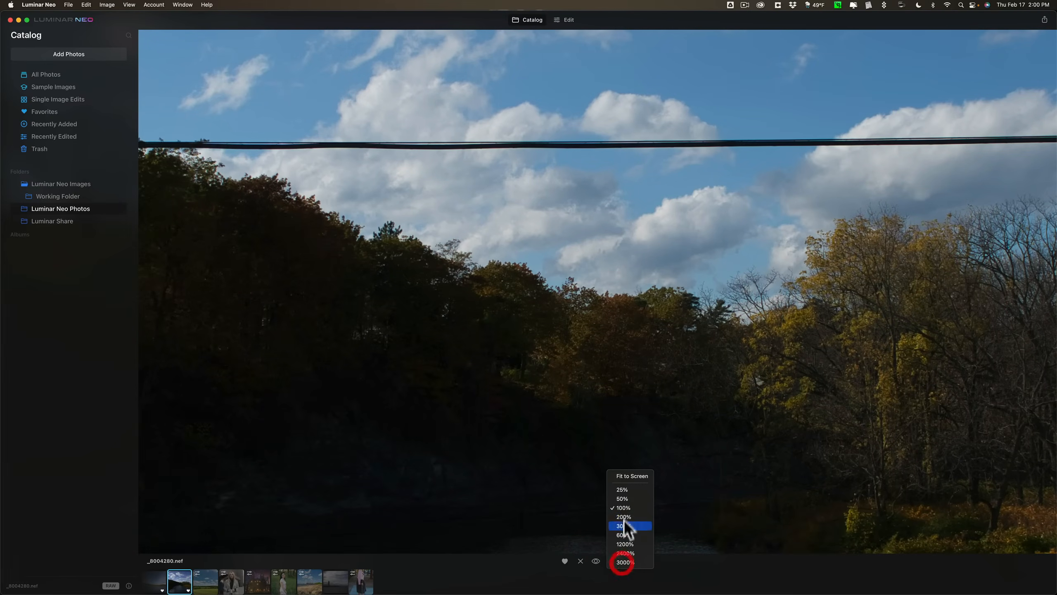
pyautogui.click(622, 476)
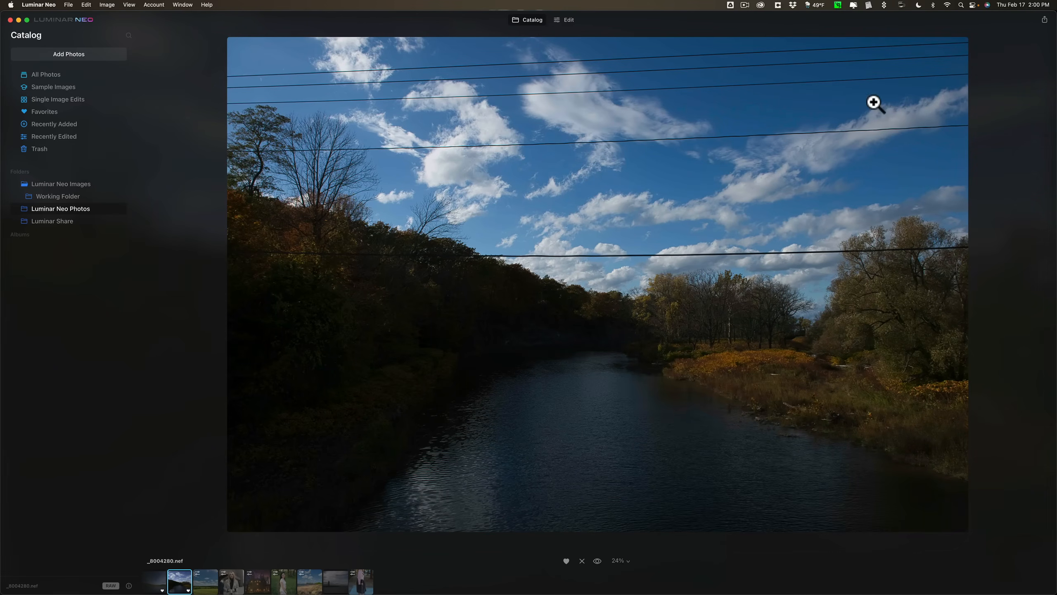
# View the export and sharing destinations available for the river photo, and dismiss them.
pyautogui.click(1045, 21)
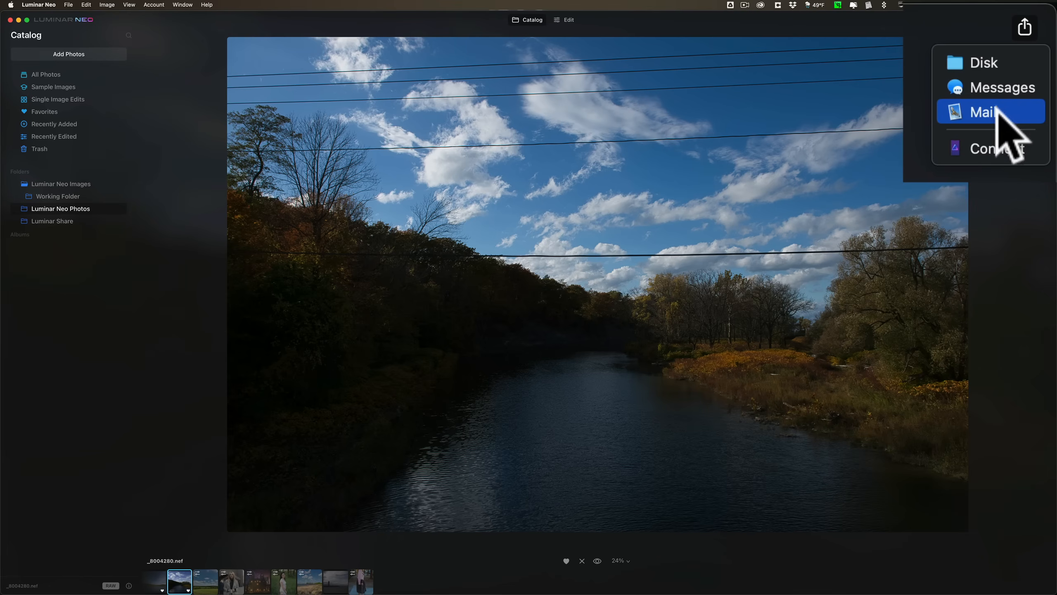
pyautogui.click(921, 75)
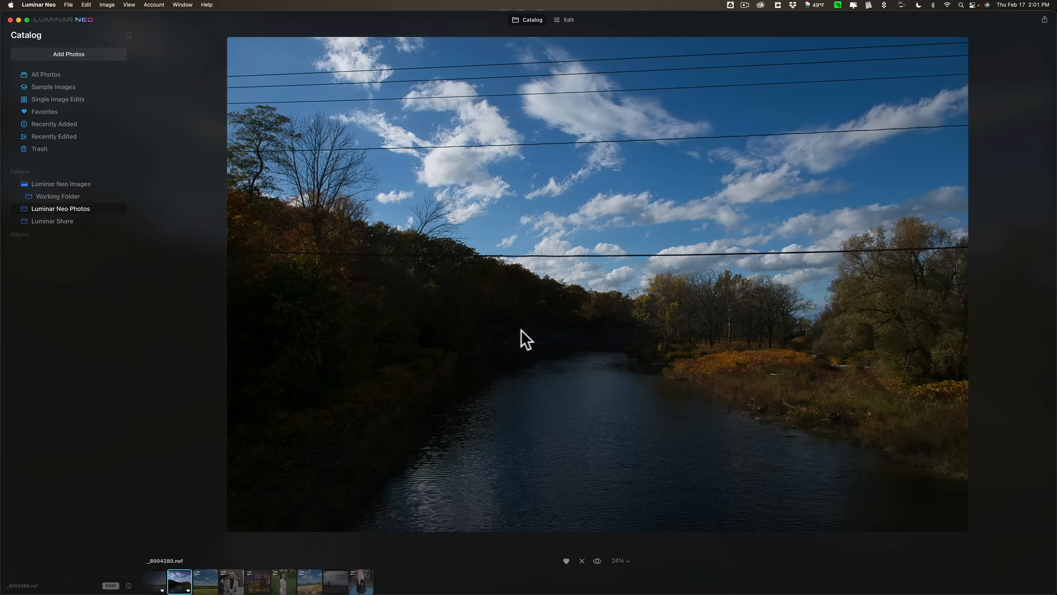
# Switch the river photo to the Edit workspace and expand the Enhance AI tool.
pyautogui.click(564, 19)
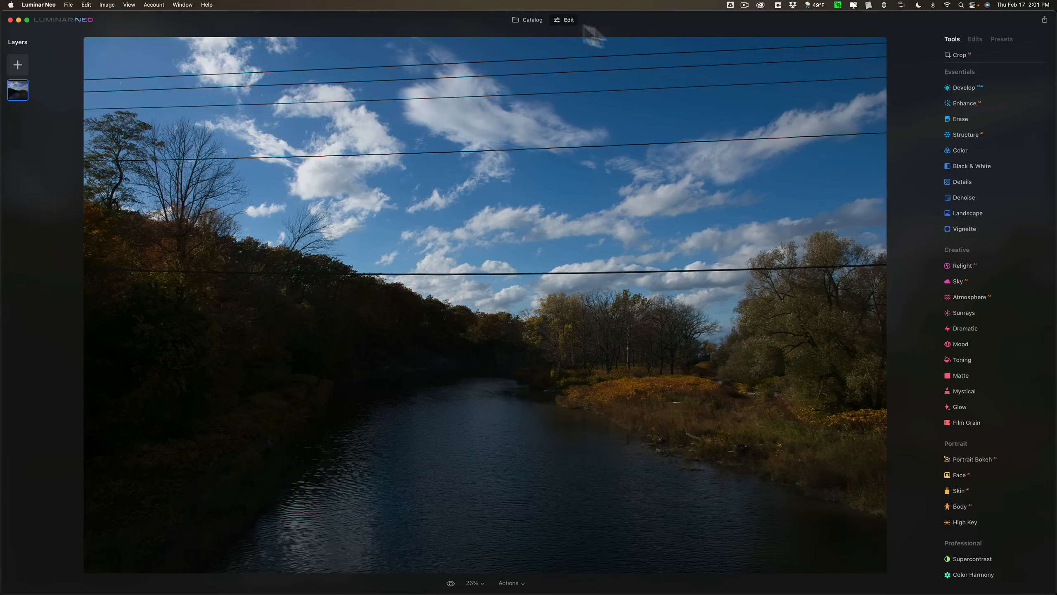
pyautogui.click(968, 102)
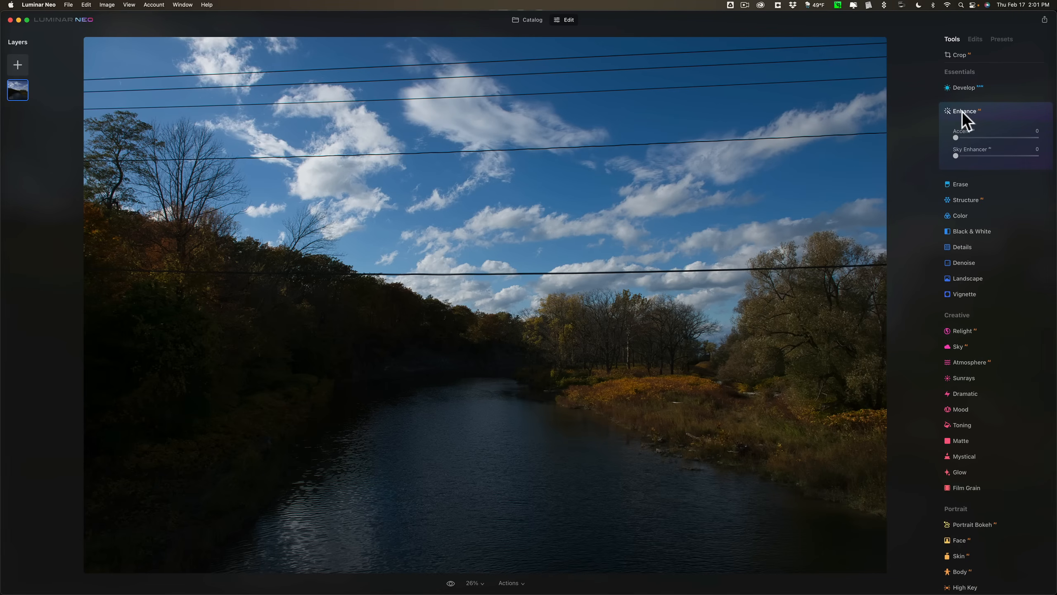
pyautogui.click(964, 111)
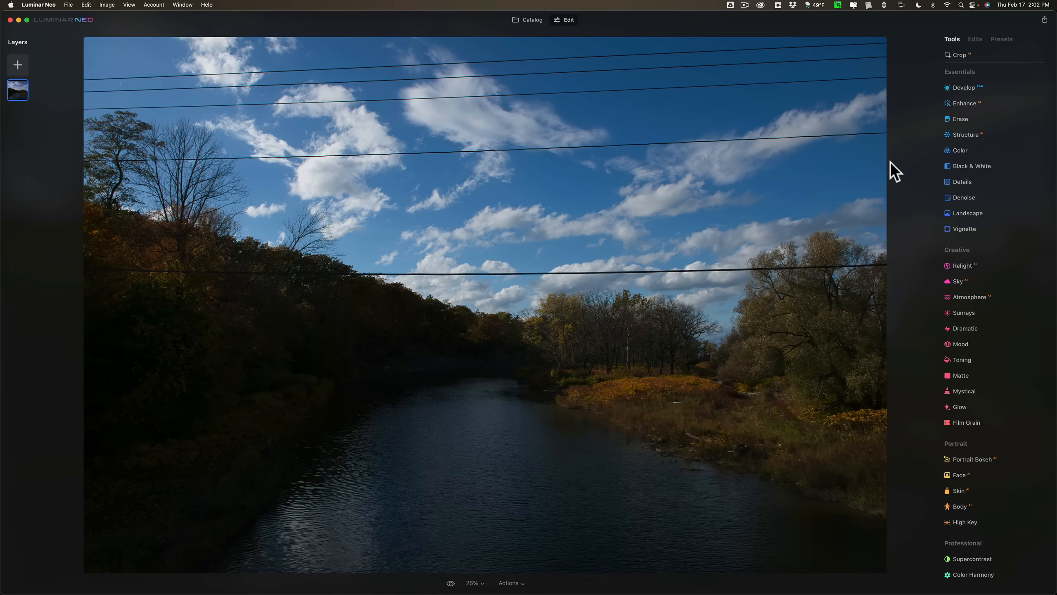
pyautogui.click(961, 104)
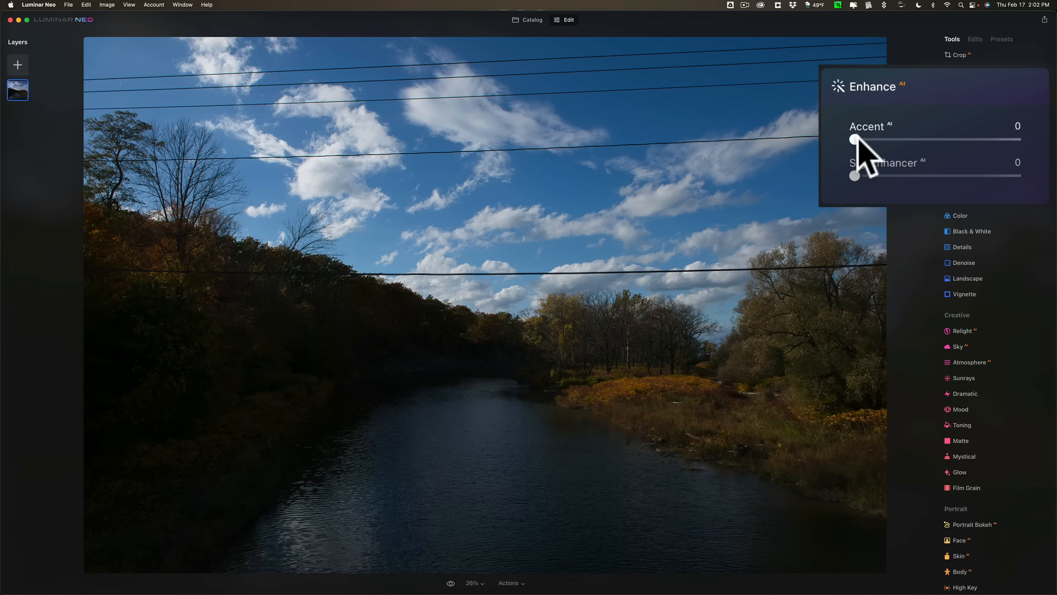
# Try Accent AI at 100 and at 55 and a Sky Enhancer AI adjustment, resetting the Enhance settings after each trial.
pyautogui.moveTo(854, 140); pyautogui.dragTo(1018, 139)
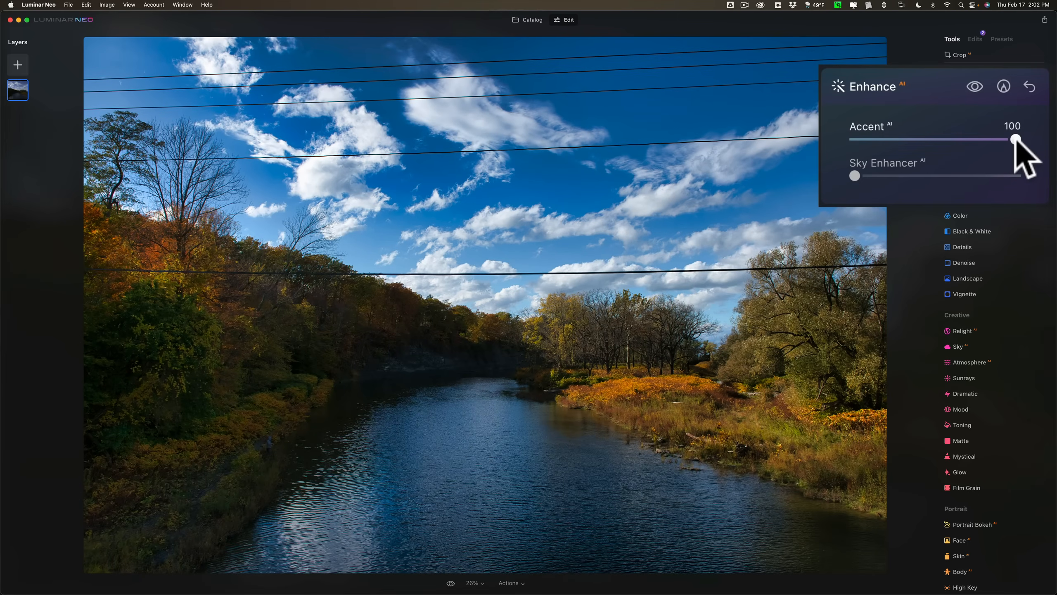
pyautogui.moveTo(1016, 141); pyautogui.dragTo(1053, 147)
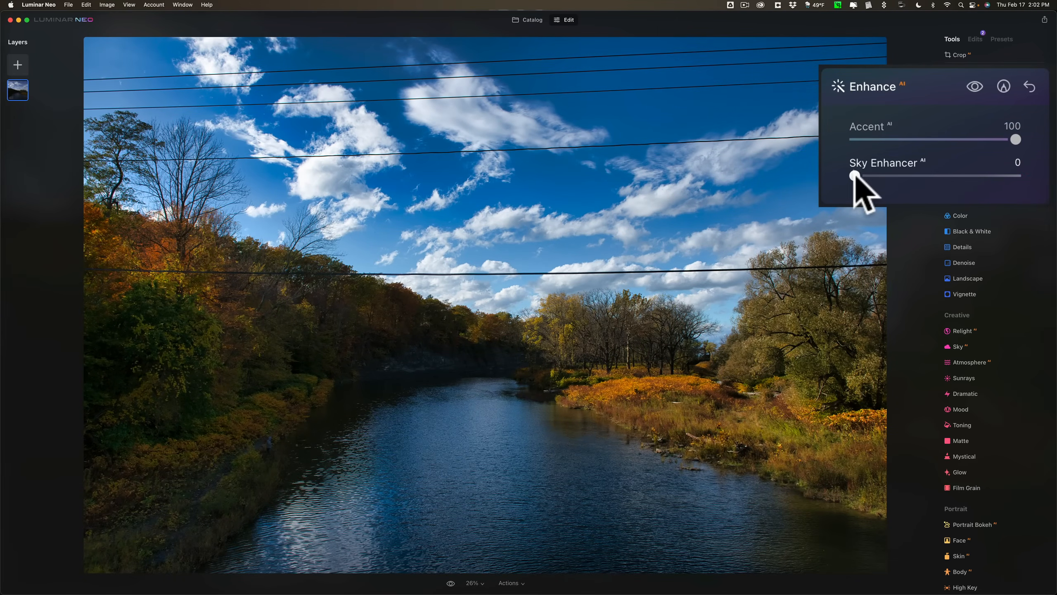
pyautogui.moveTo(854, 176); pyautogui.dragTo(943, 176)
pyautogui.doubleClick(943, 176)
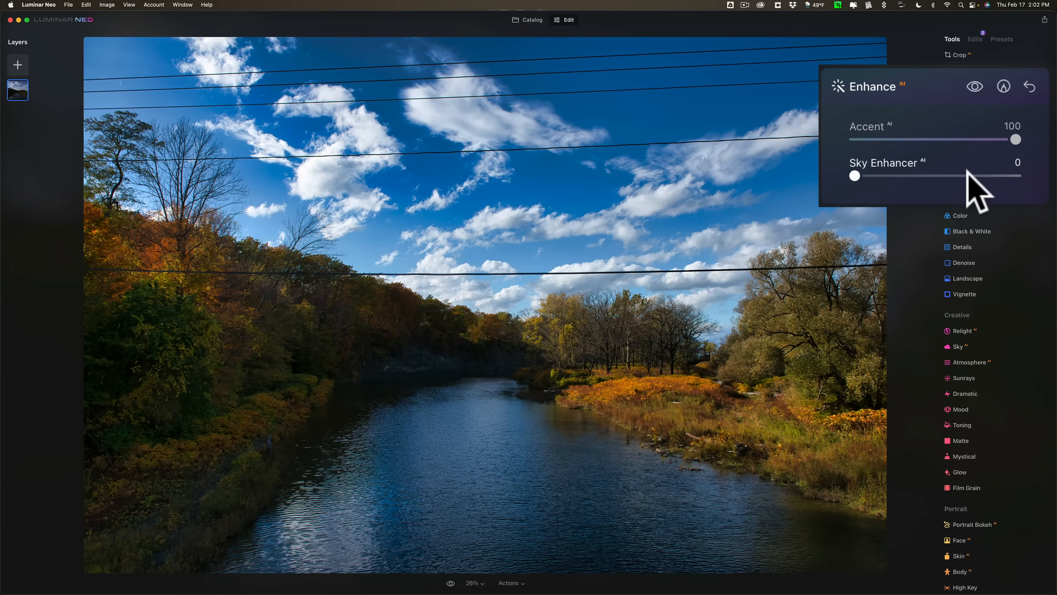
pyautogui.click(1029, 83)
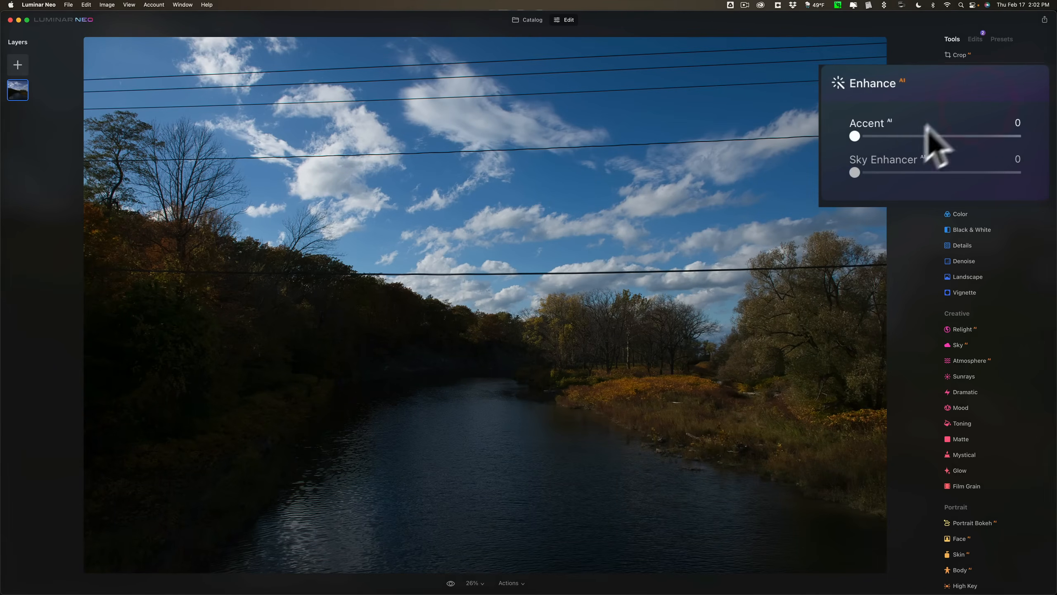
pyautogui.moveTo(856, 136); pyautogui.dragTo(946, 136)
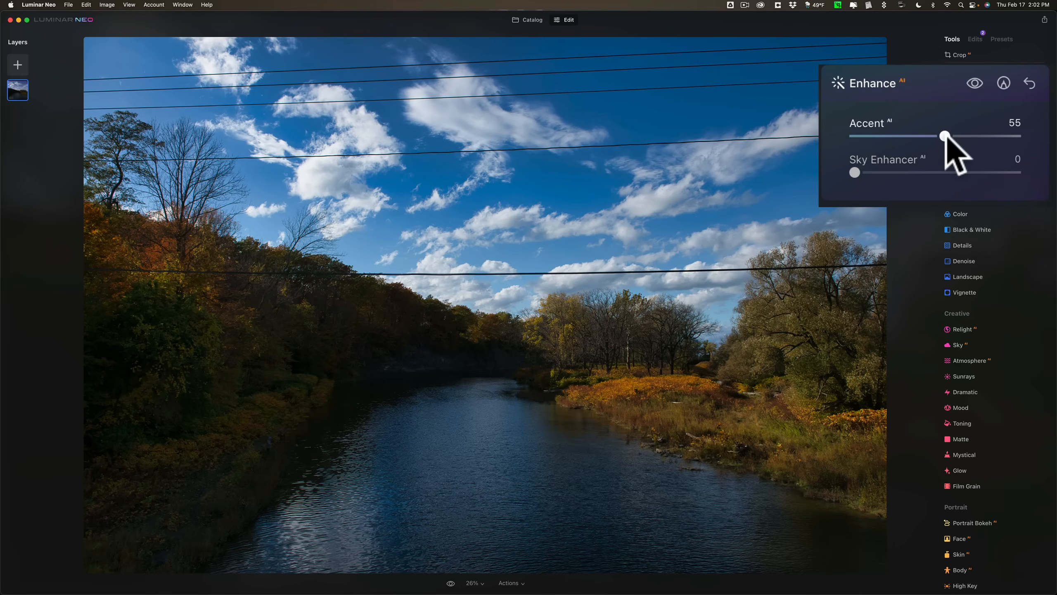
pyautogui.doubleClick(946, 136)
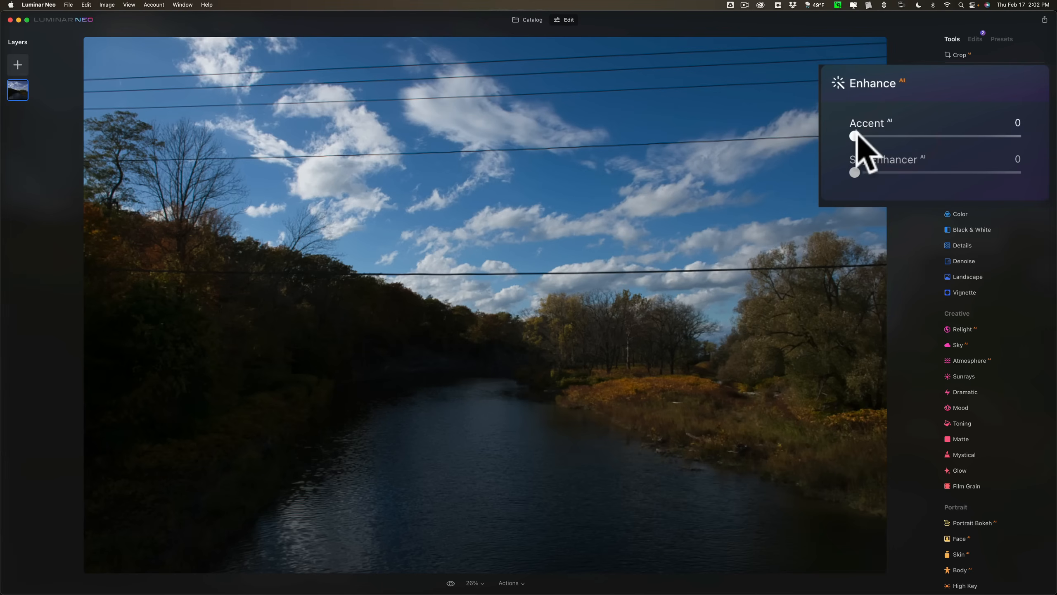
# Set Accent AI to 63 in the Enhance tool for the river photo.
pyautogui.moveTo(856, 137); pyautogui.dragTo(950, 137)
pyautogui.click(957, 137)
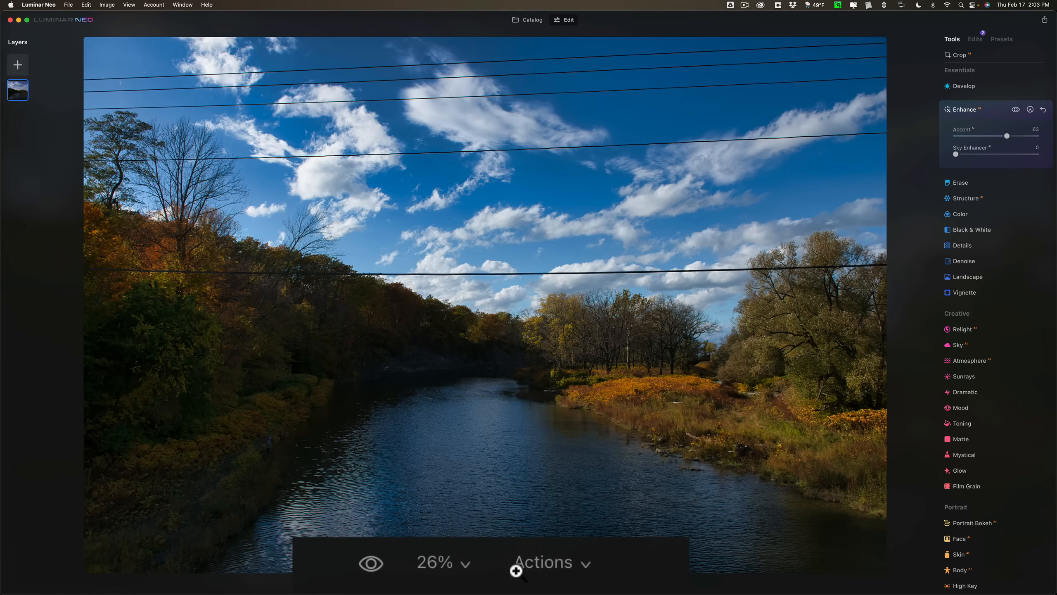
# Revert the river photo to its original state and collapse the Enhance tool.
pyautogui.click(560, 556)
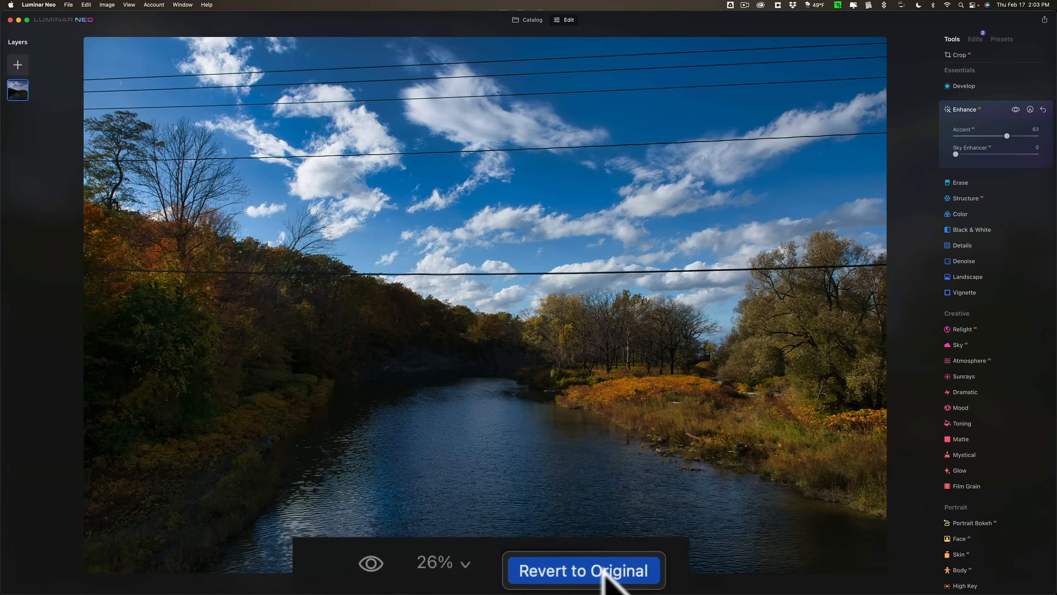
pyautogui.click(537, 583)
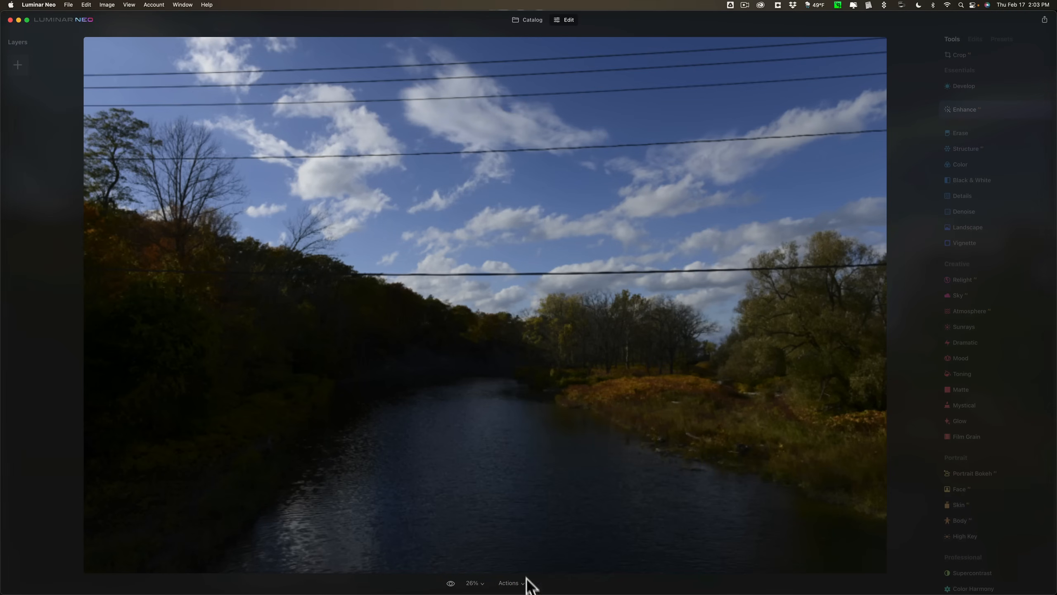
pyautogui.click(995, 108)
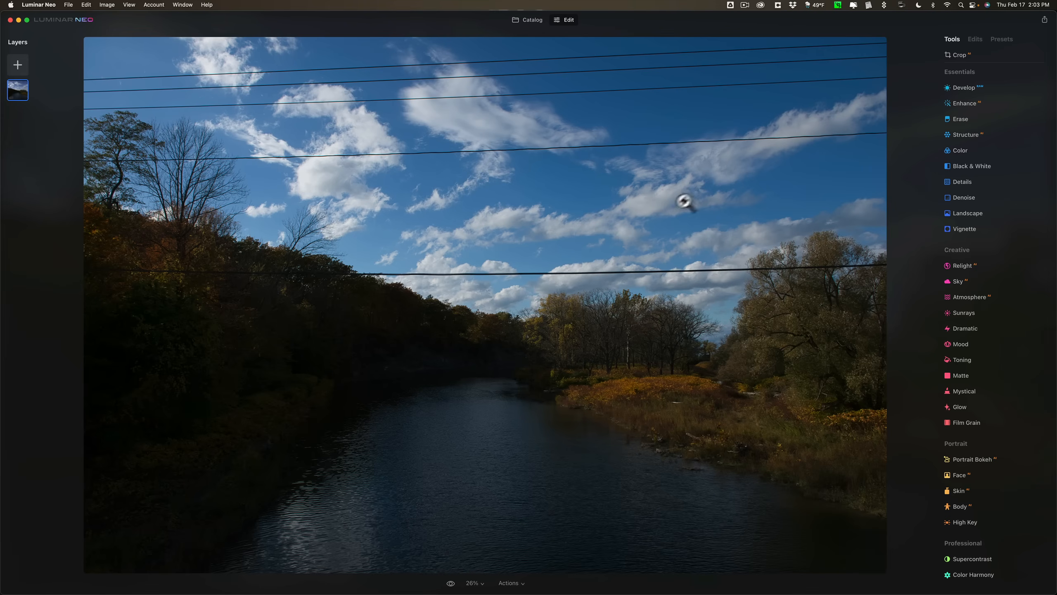
# Expand the Develop RAW tool and view the available camera profiles, keeping Luminar Default.
pyautogui.click(961, 89)
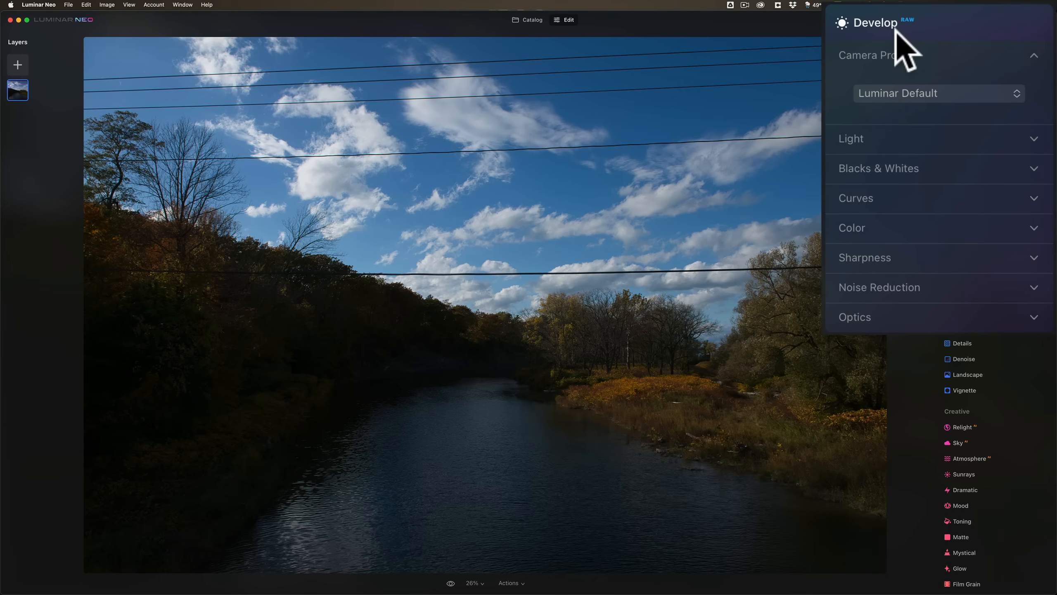
pyautogui.click(914, 93)
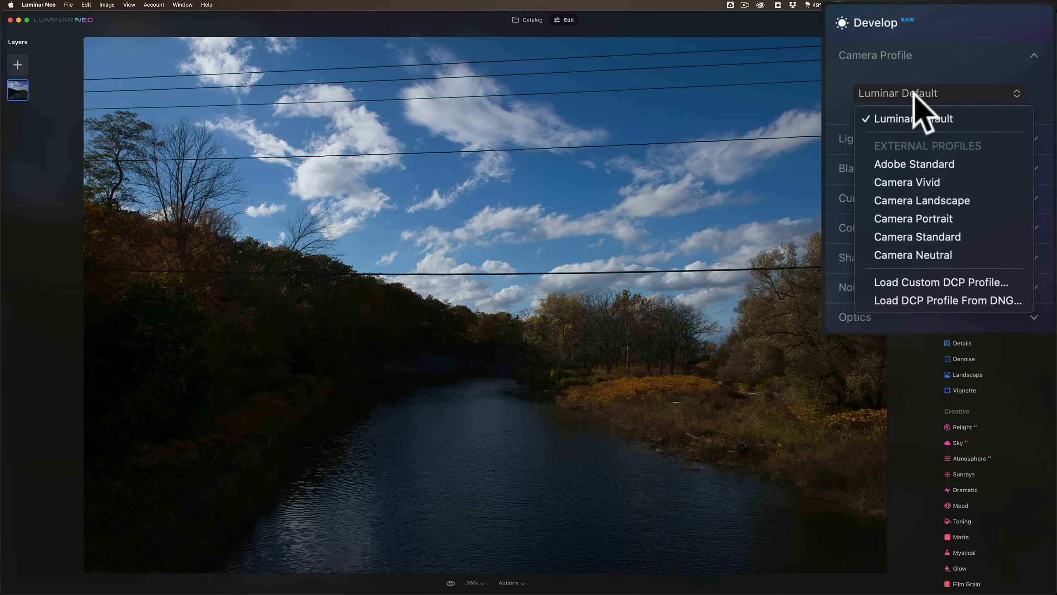
pyautogui.click(915, 94)
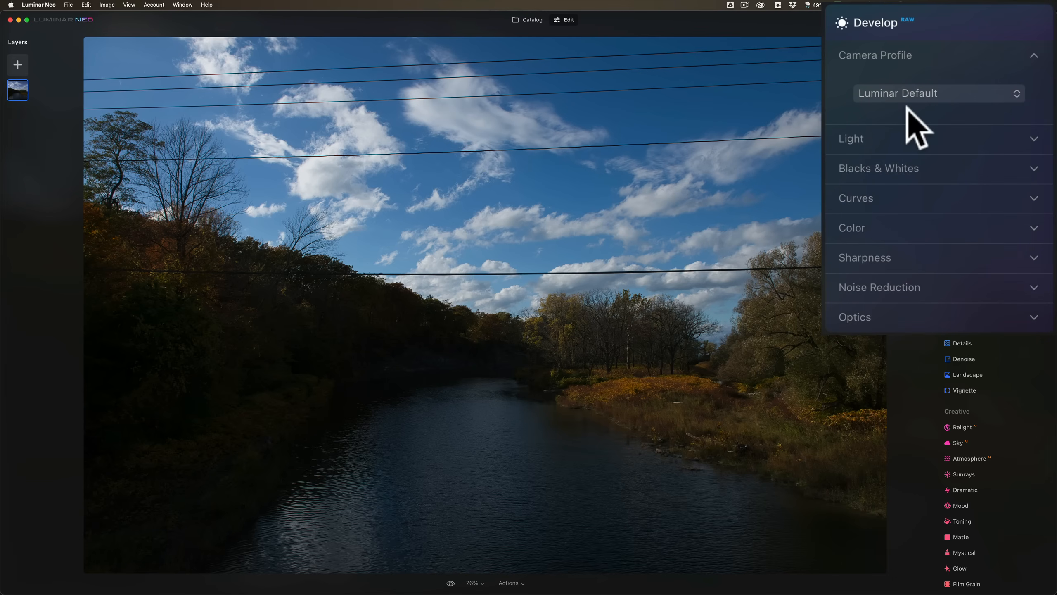
# Set Shadows to 100 and Highlights to -26 in Develop's Light section, and collapse that section.
pyautogui.click(1034, 138)
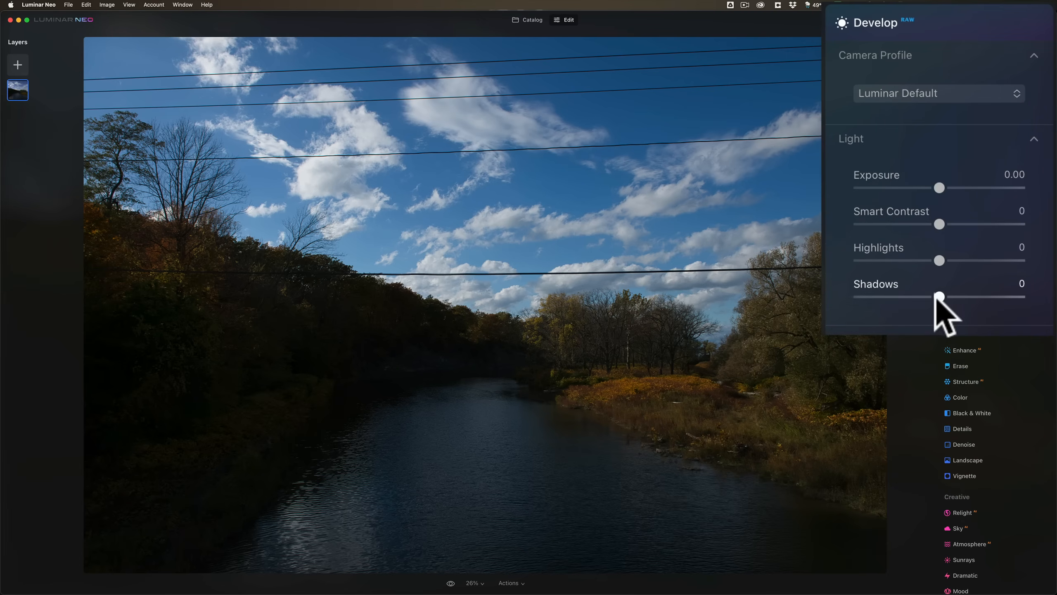
pyautogui.moveTo(940, 297); pyautogui.dragTo(1027, 296)
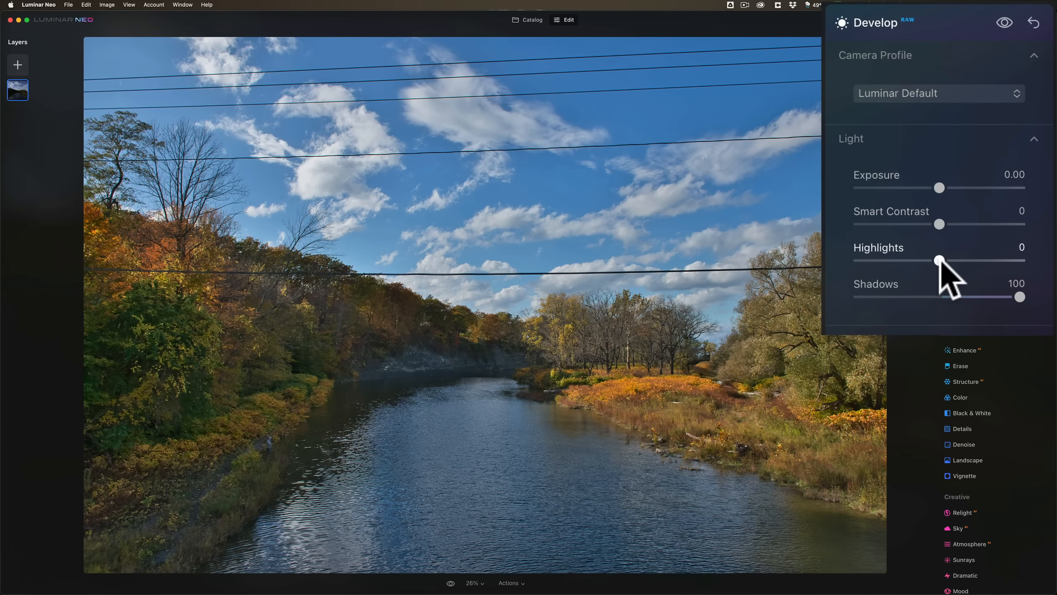
pyautogui.moveTo(940, 261); pyautogui.dragTo(918, 260)
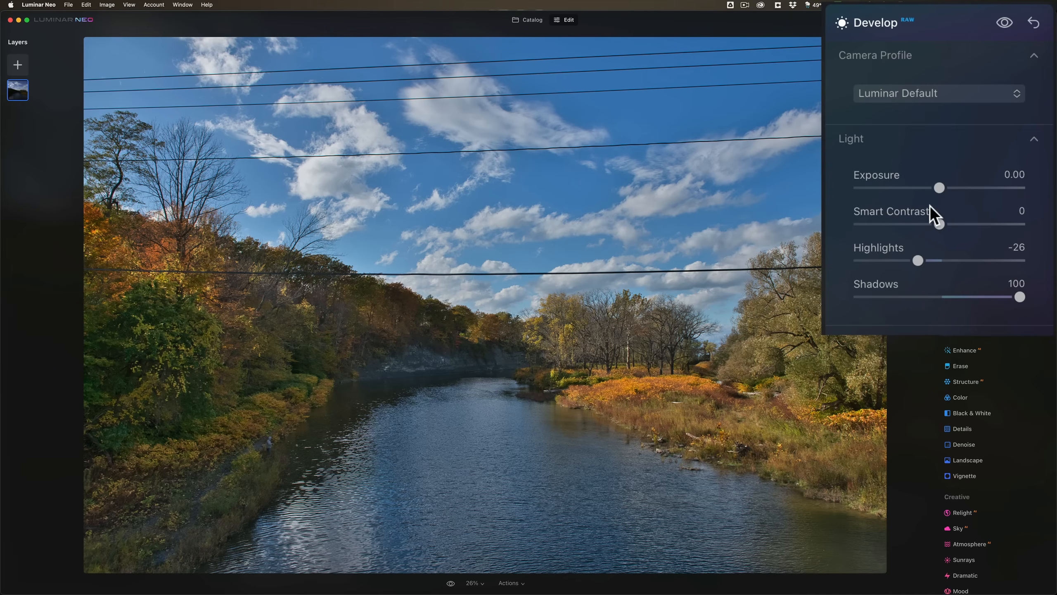
pyautogui.click(1035, 140)
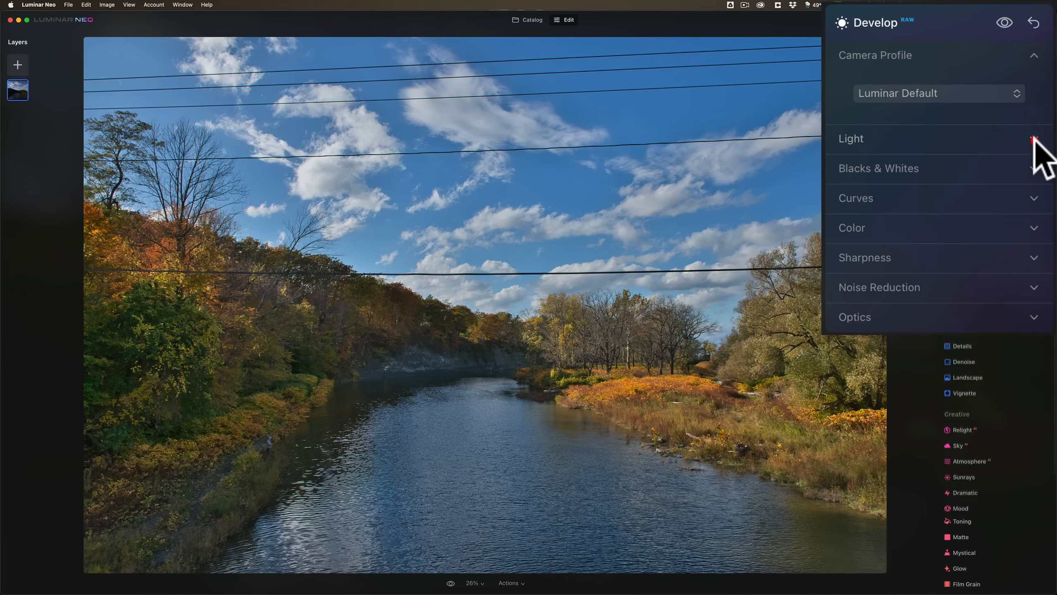
# Try Whites at 100 and 64 with Blacks at -100 in Develop, and reset both sliders to 0.
pyautogui.click(1036, 166)
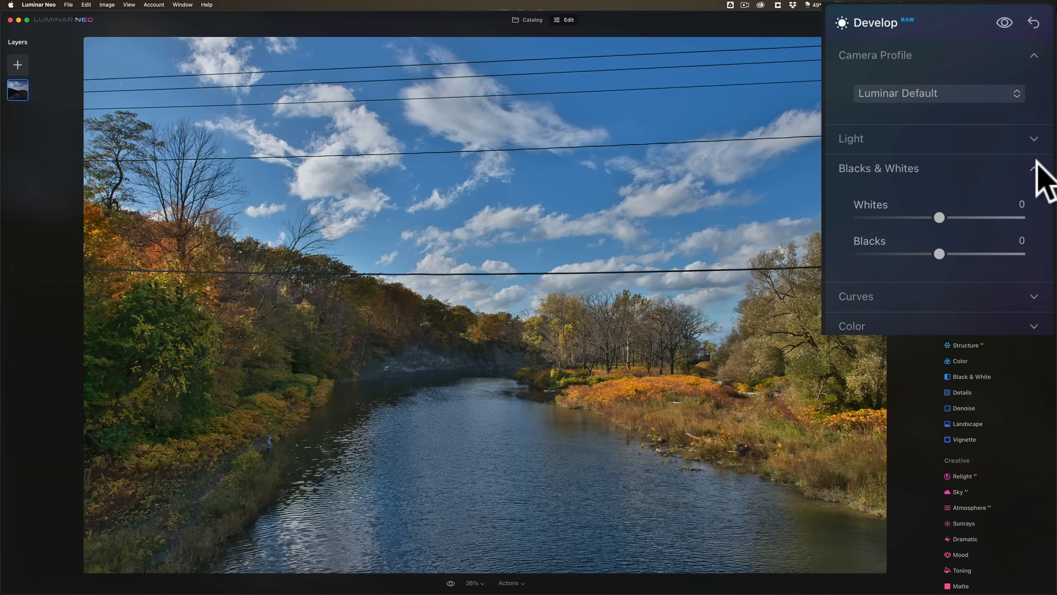
pyautogui.moveTo(939, 217); pyautogui.dragTo(1020, 216)
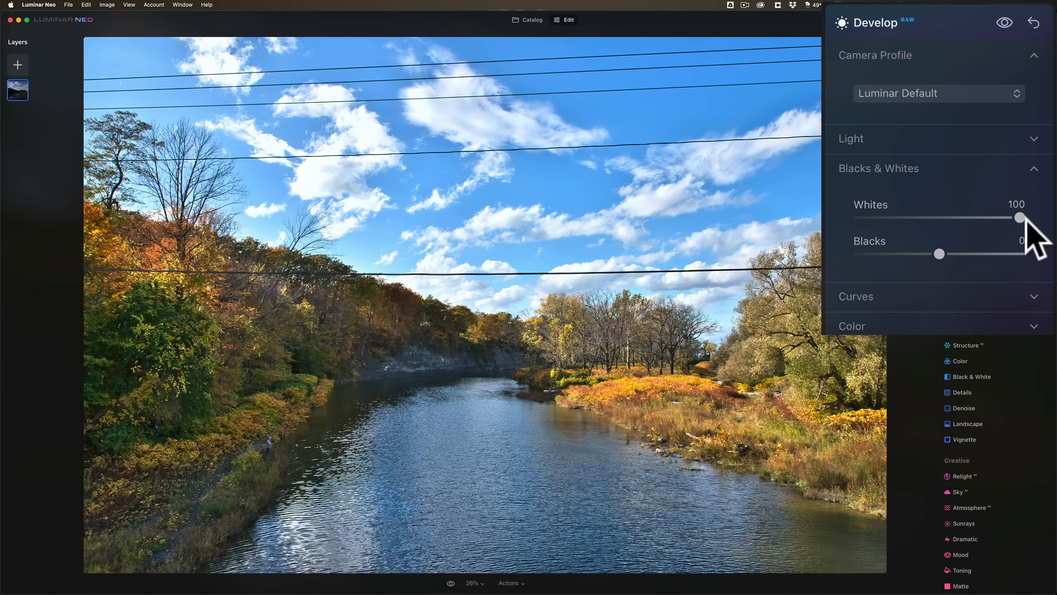
pyautogui.moveTo(1028, 218); pyautogui.dragTo(991, 218)
pyautogui.moveTo(939, 253); pyautogui.dragTo(831, 254)
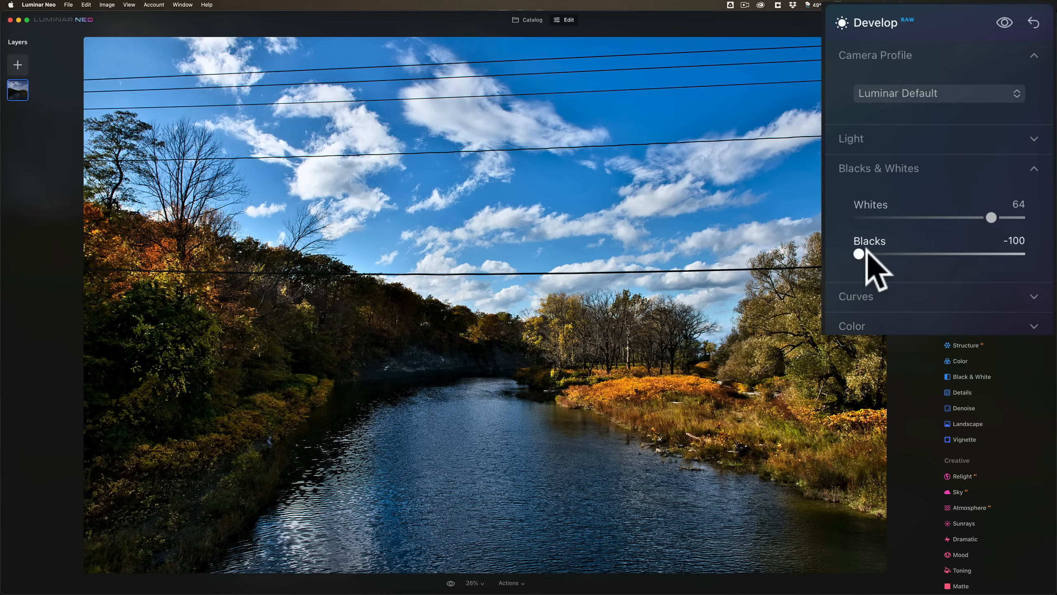
pyautogui.doubleClick(858, 253)
pyautogui.doubleClick(991, 217)
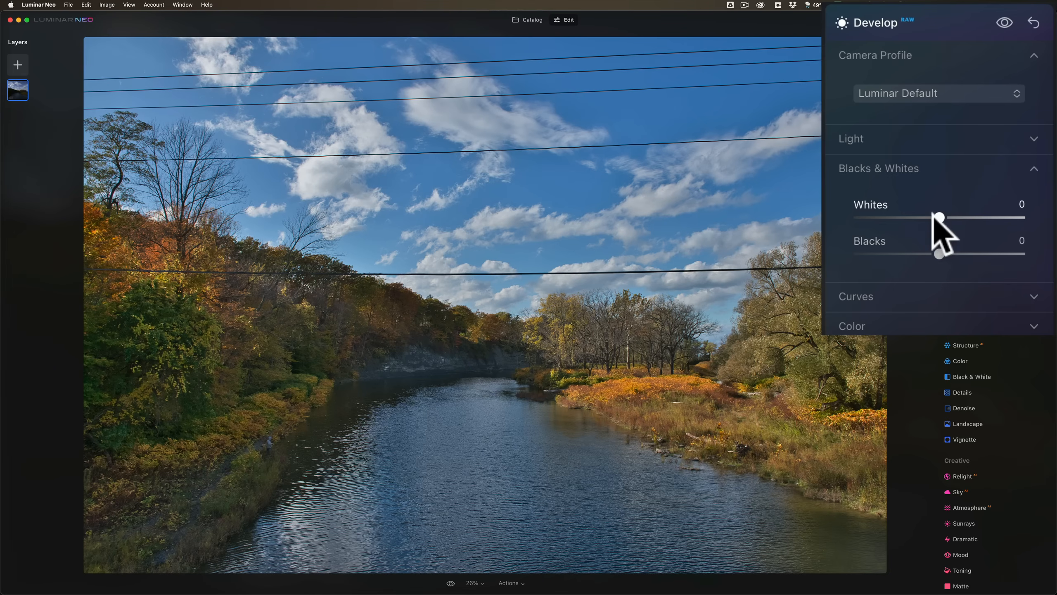
# Set Whites to 30 and Blacks to -20 in Develop, and collapse the Blacks & Whites section.
pyautogui.moveTo(940, 217); pyautogui.dragTo(965, 217)
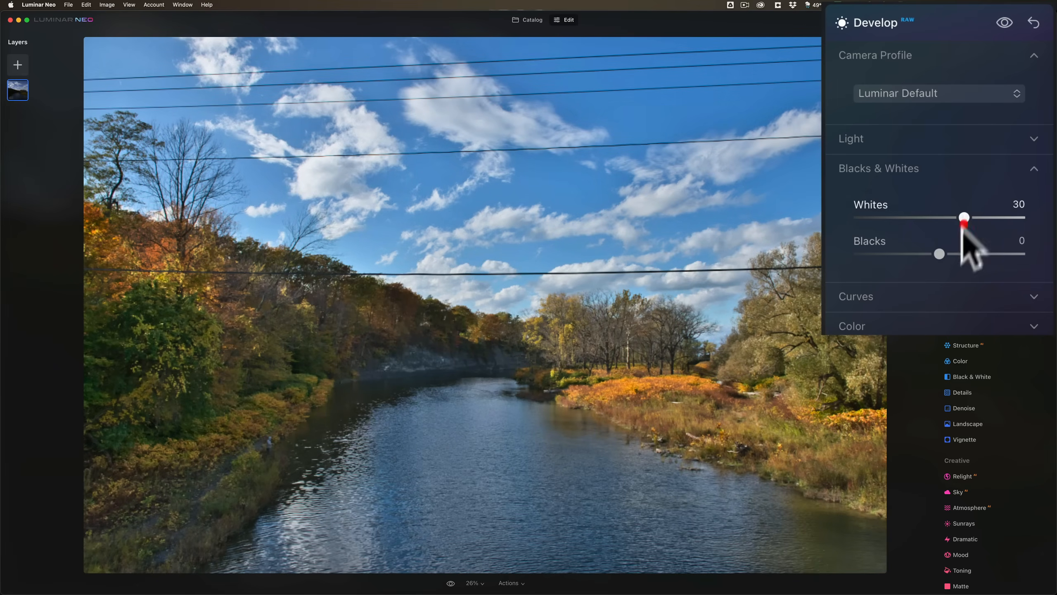
pyautogui.moveTo(940, 254); pyautogui.dragTo(923, 254)
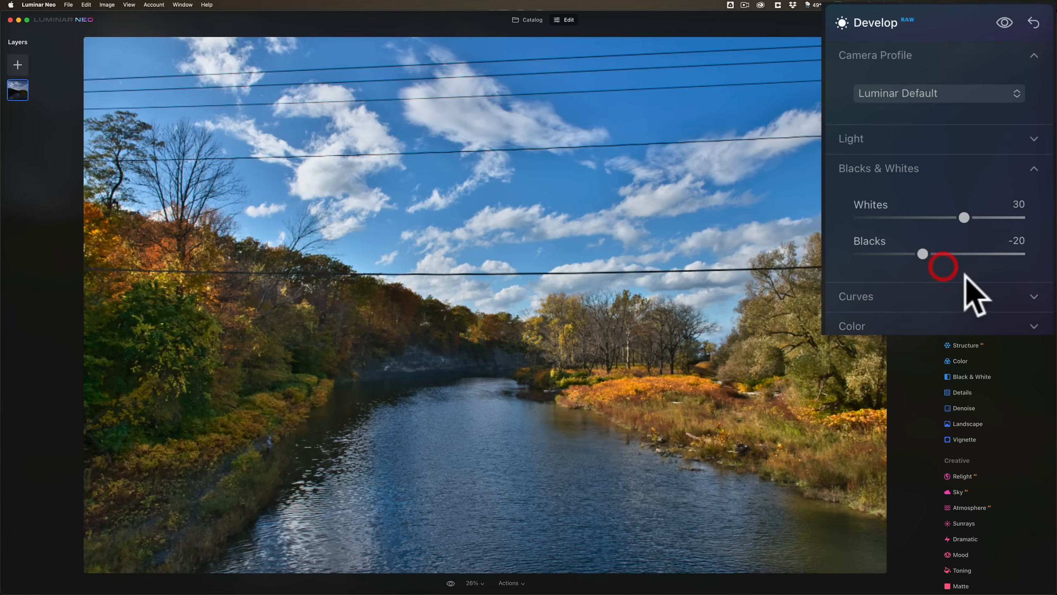
pyautogui.click(912, 162)
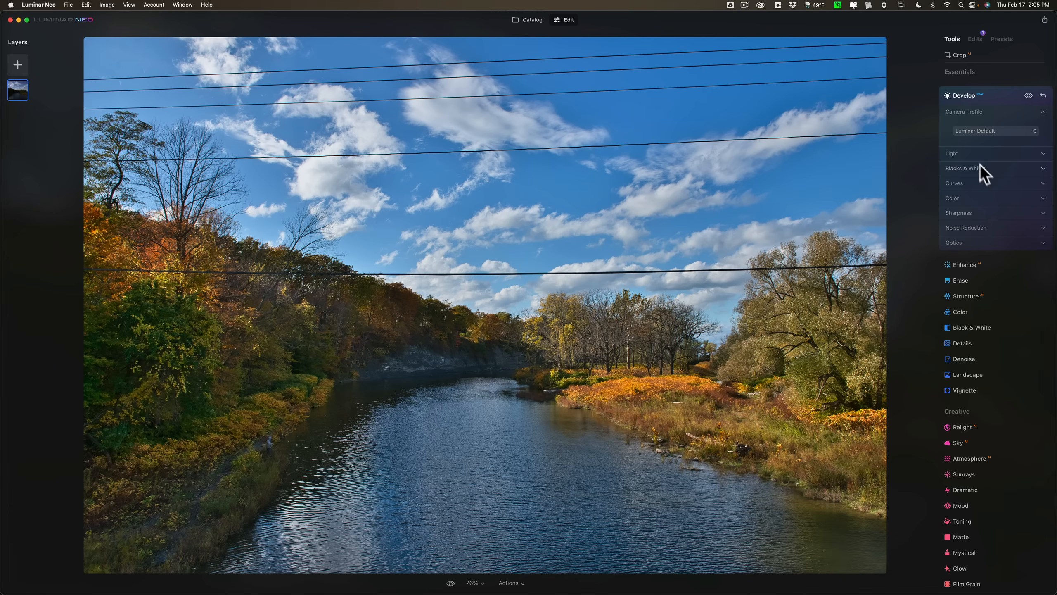
# Remove the powerlines from the river photo automatically with the Erase tool.
pyautogui.click(987, 281)
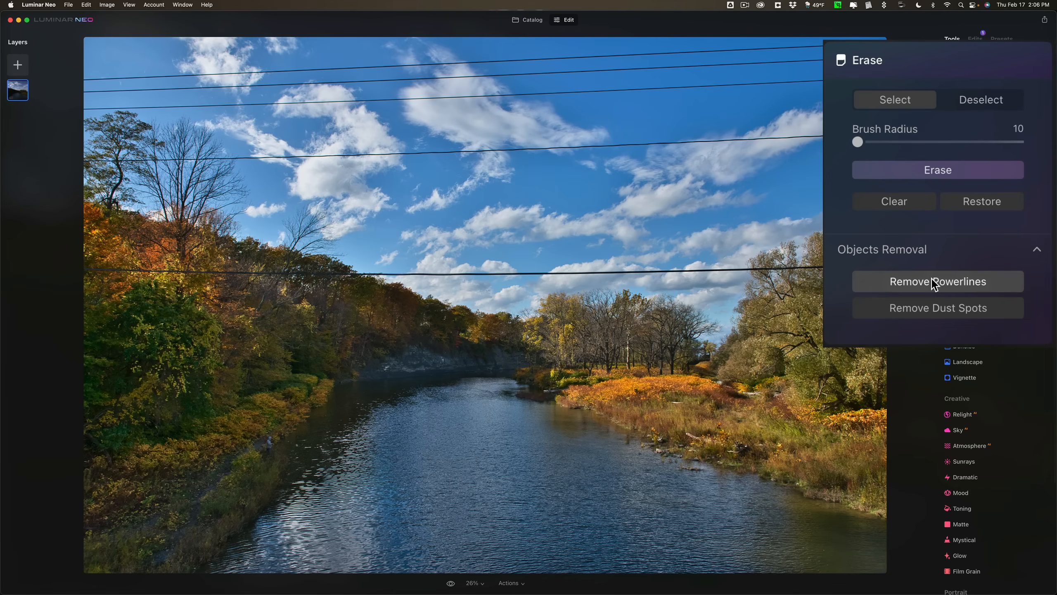
pyautogui.click(932, 279)
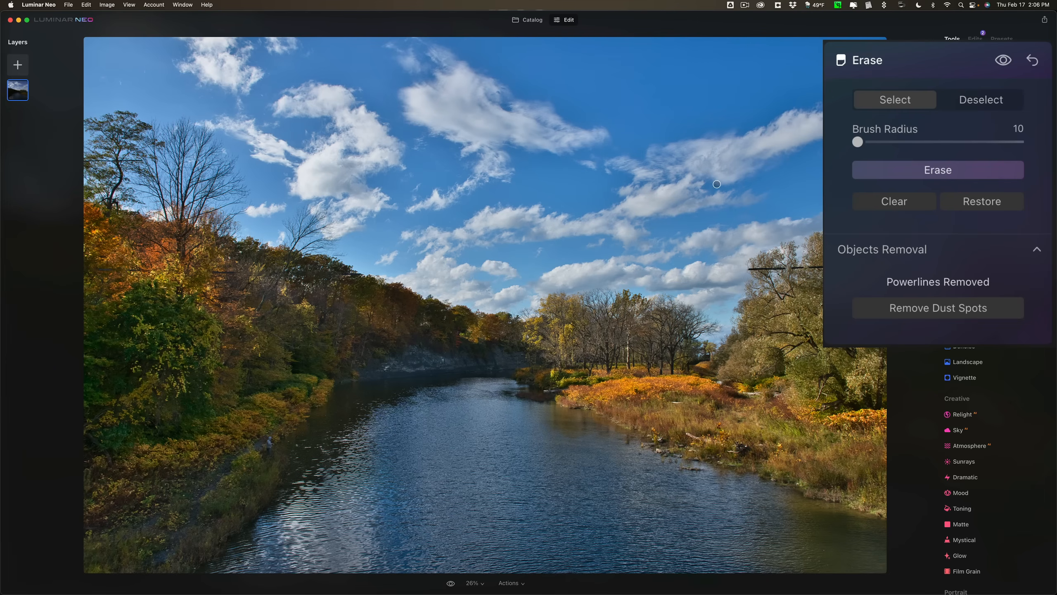
# Try larger Erase brush radii, including 38 and 20, and return the brush radius to 10.
pyautogui.click(883, 141)
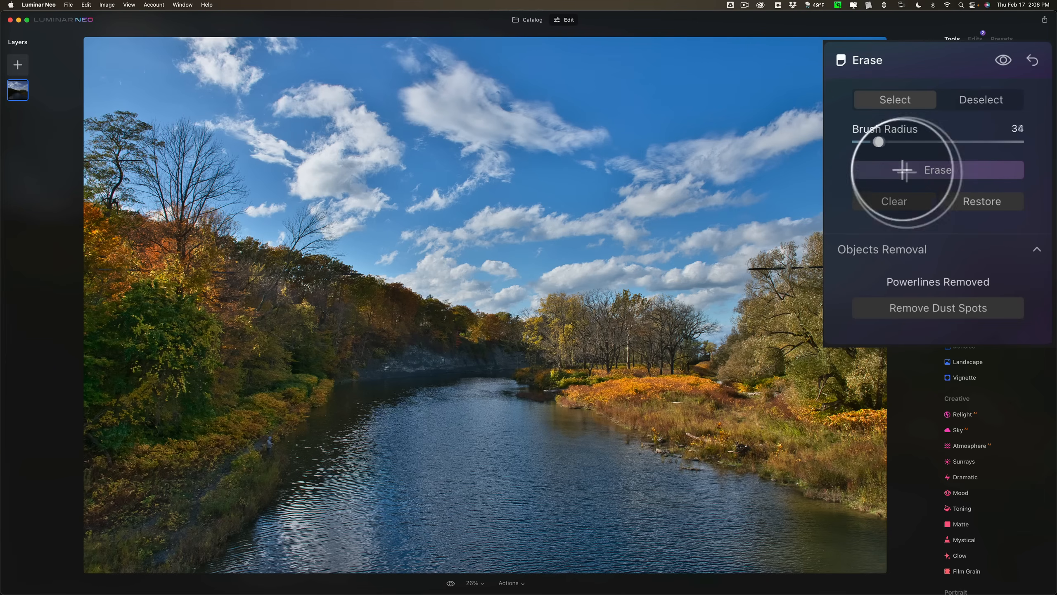
pyautogui.moveTo(883, 142); pyautogui.dragTo(882, 142)
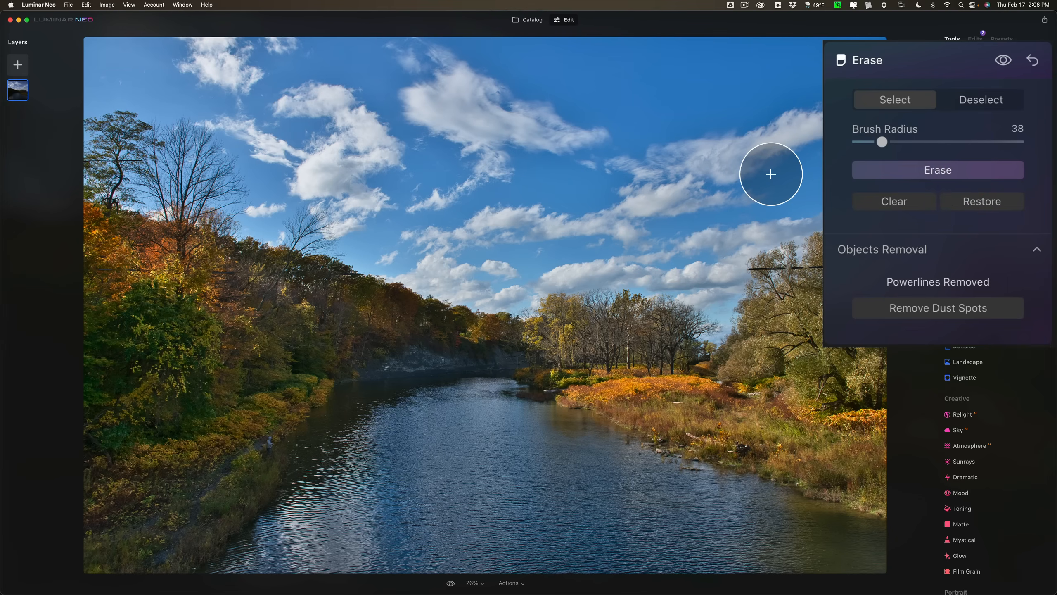
pyautogui.press('[')
pyautogui.press('[')
pyautogui.press('[')
pyautogui.press('[')
pyautogui.press(']')
pyautogui.press(']')
pyautogui.press(']')
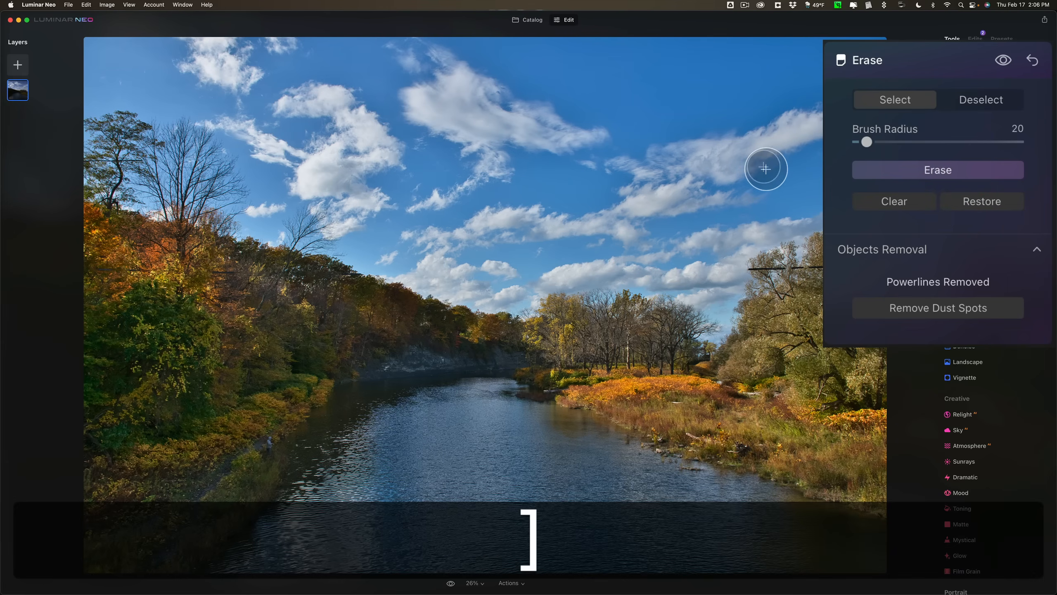
pyautogui.press('[')
pyautogui.press('[')
pyautogui.press('[')
pyautogui.press('[')
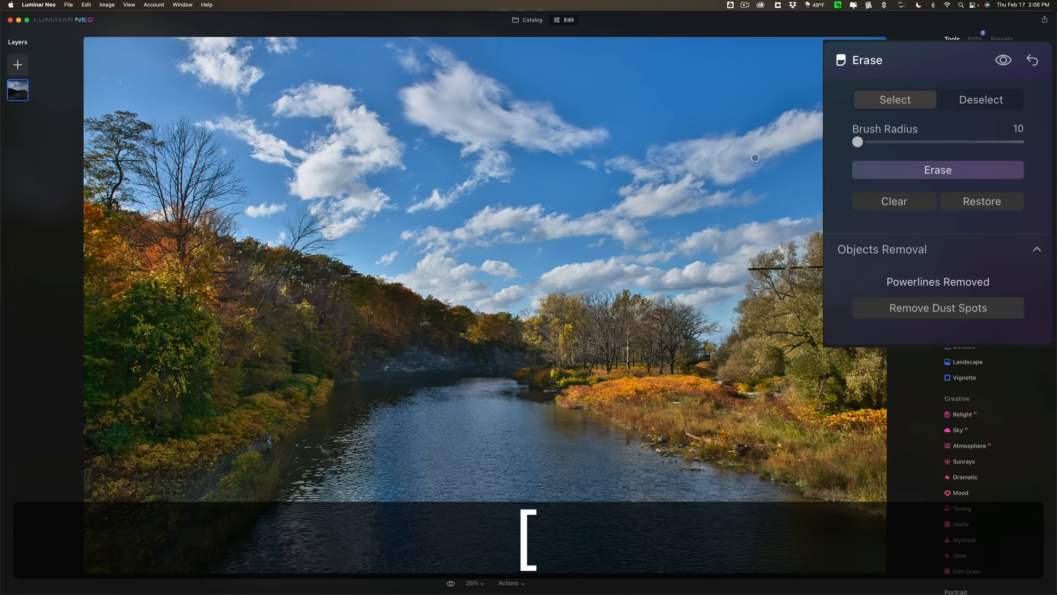
# Brush over the leftover powerline pieces in the right-hand tree and among the left-hand trees, and erase them.
pyautogui.click(860, 265)
pyautogui.moveTo(853, 265); pyautogui.dragTo(750, 269)
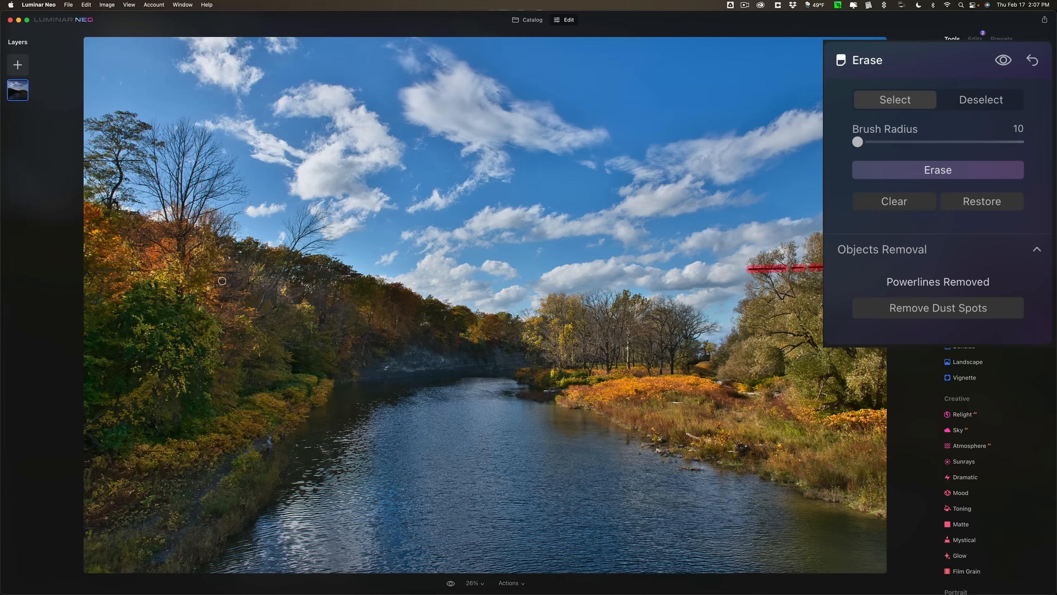
pyautogui.moveTo(250, 273); pyautogui.dragTo(209, 271)
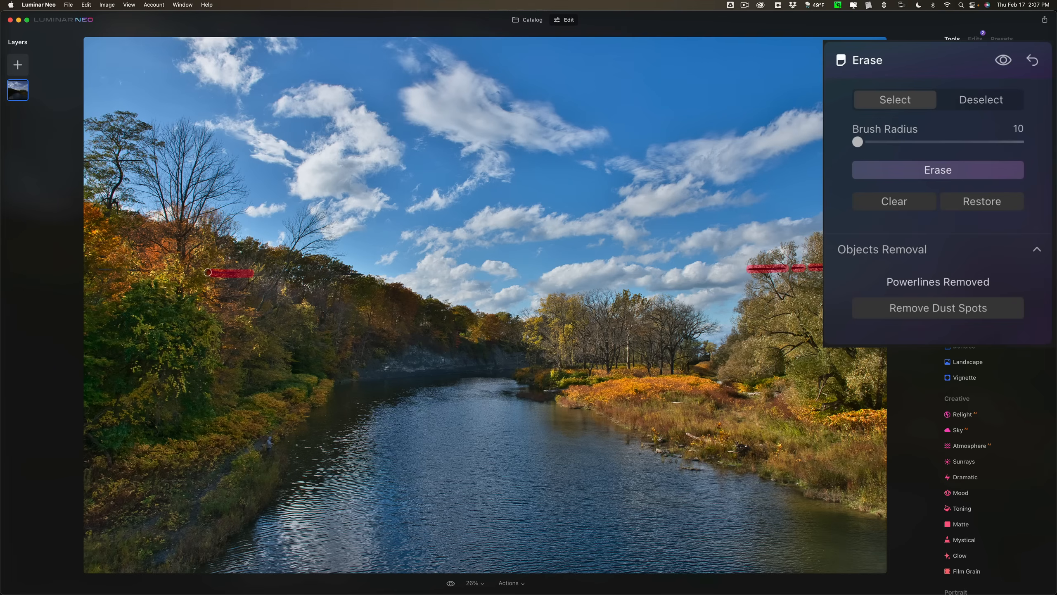
pyautogui.moveTo(102, 268); pyautogui.dragTo(91, 268)
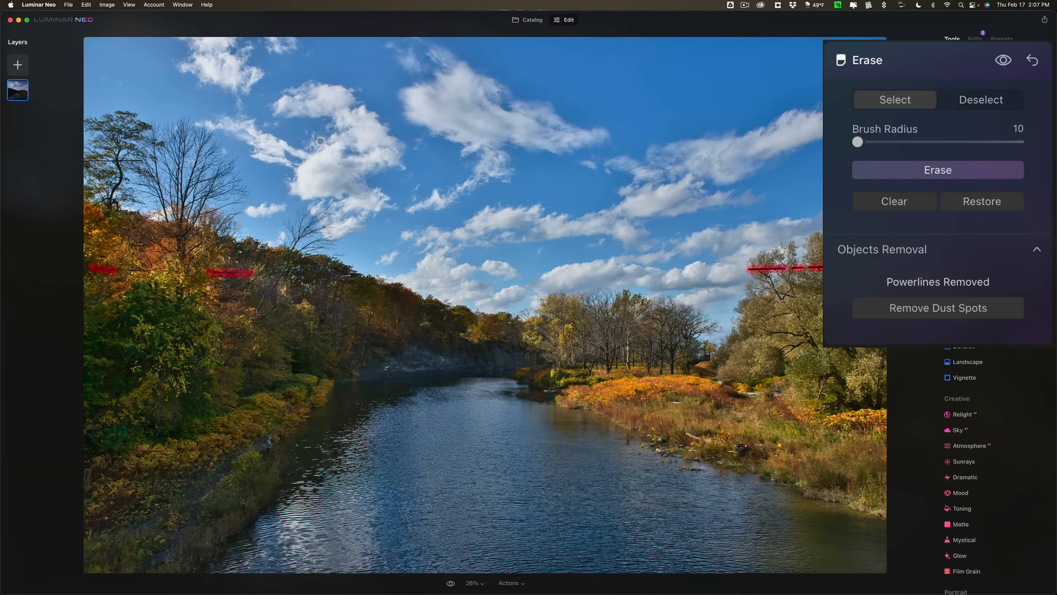
pyautogui.press('[')
pyautogui.moveTo(142, 159); pyautogui.dragTo(123, 160)
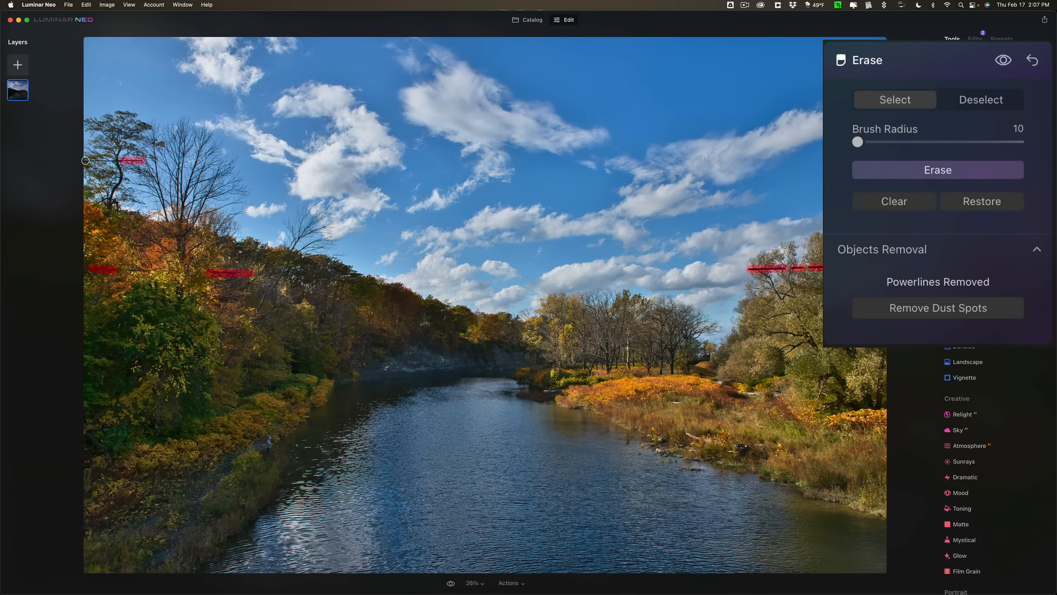
pyautogui.moveTo(85, 161); pyautogui.dragTo(111, 162)
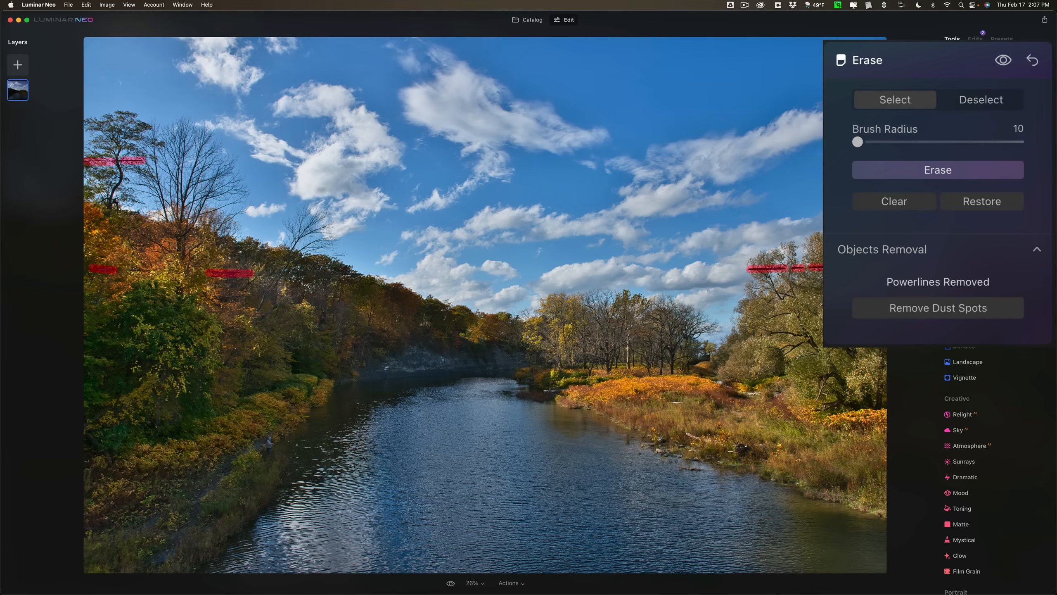
pyautogui.click(934, 167)
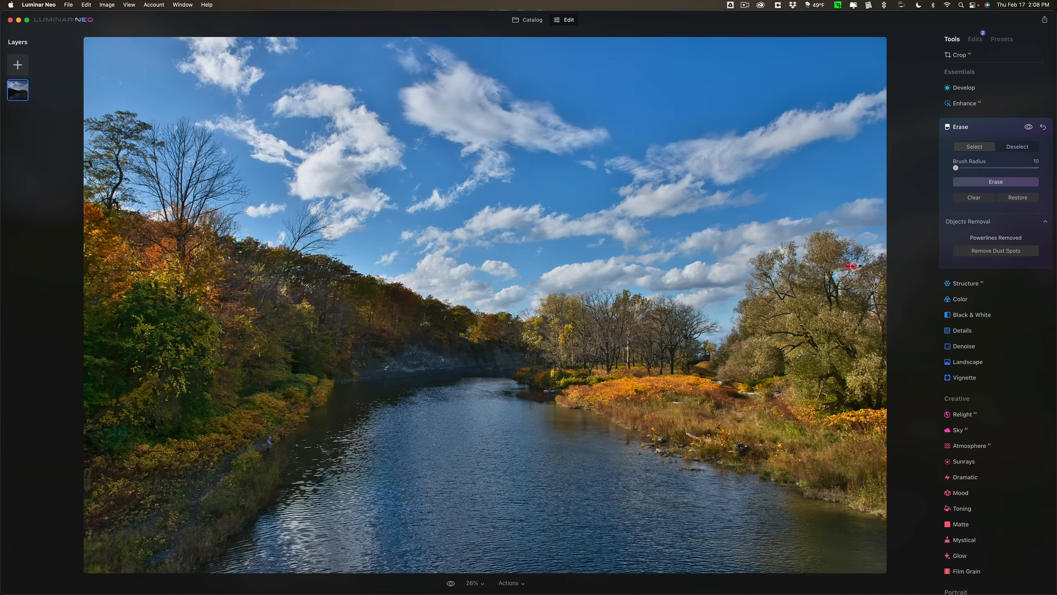
# Erase the last powerline remnant in the right-hand tree, close the Erase tool, and inspect the left-hand trees at 100%.
pyautogui.moveTo(849, 266); pyautogui.dragTo(860, 266)
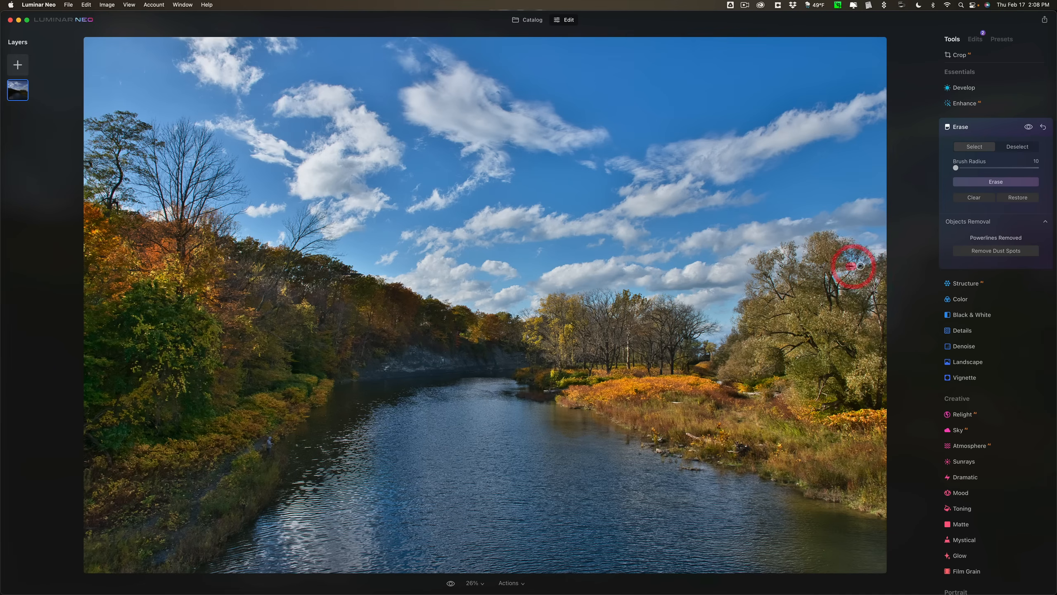
pyautogui.click(986, 183)
pyautogui.click(994, 123)
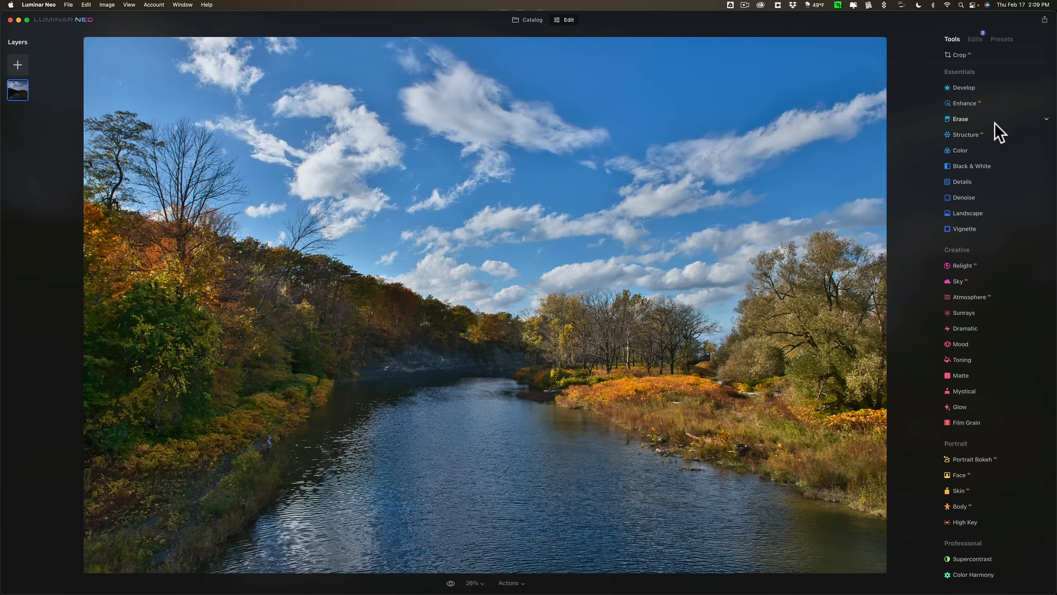
pyautogui.click(86, 160)
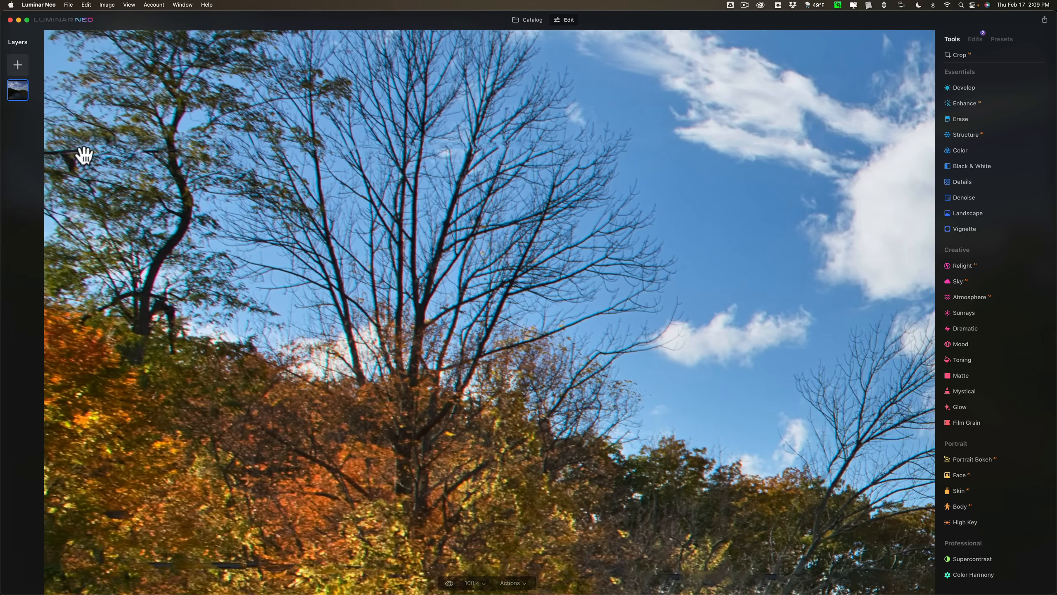
pyautogui.click(172, 154)
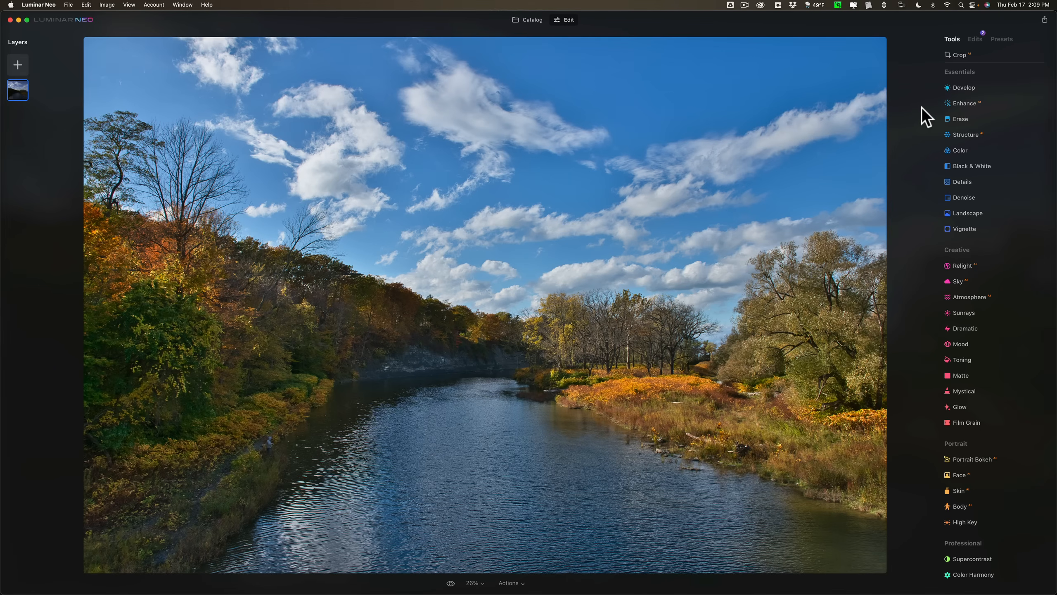
# Examine the sections of the reopened Develop tool, including the Color section's white balance, saturation and vibrance controls.
pyautogui.click(956, 88)
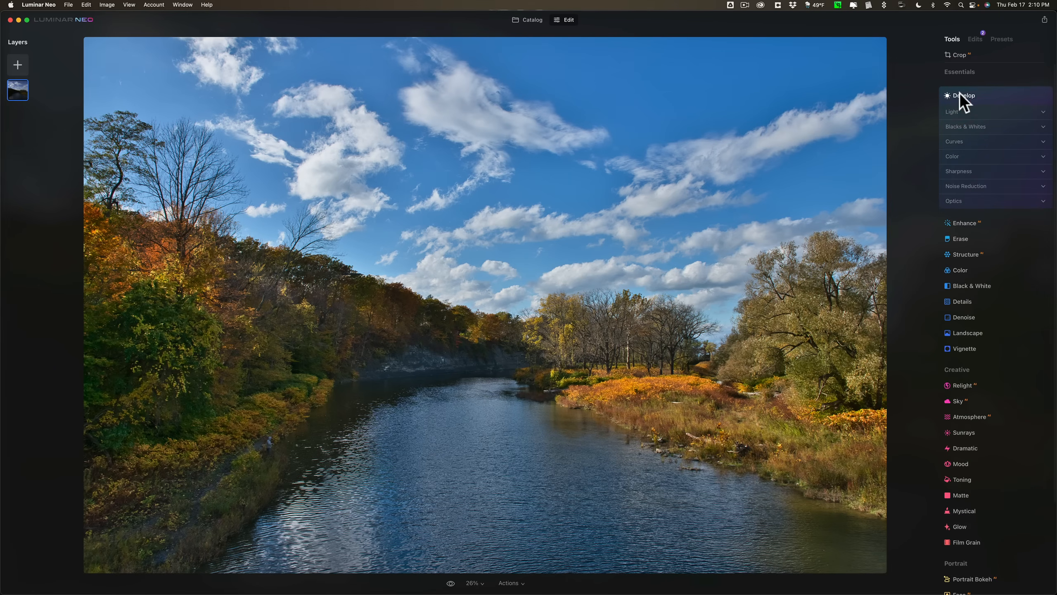
pyautogui.scroll(-1, 957, 95)
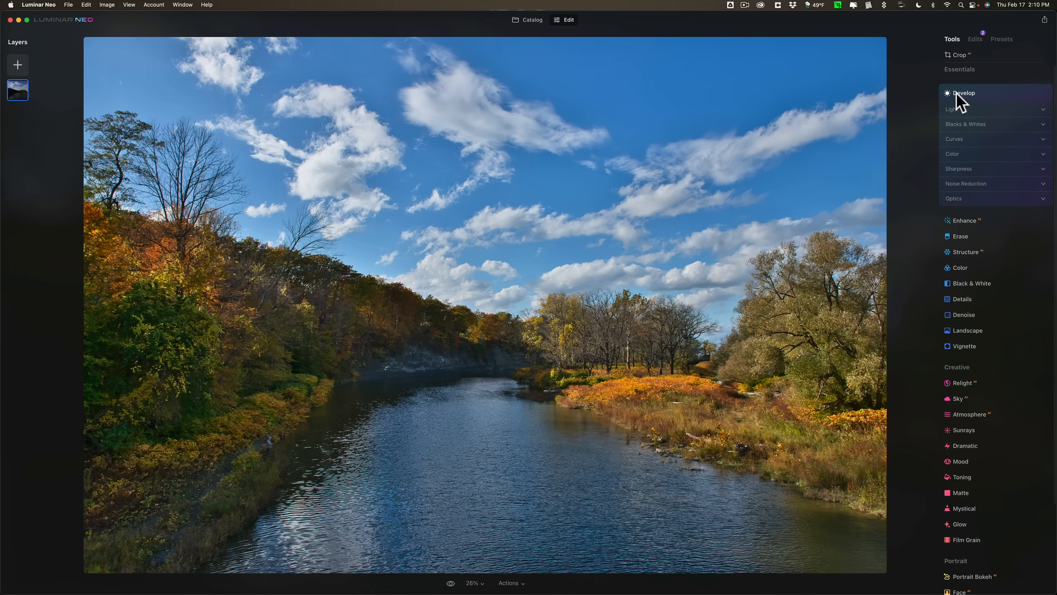
pyautogui.click(956, 93)
pyautogui.click(956, 88)
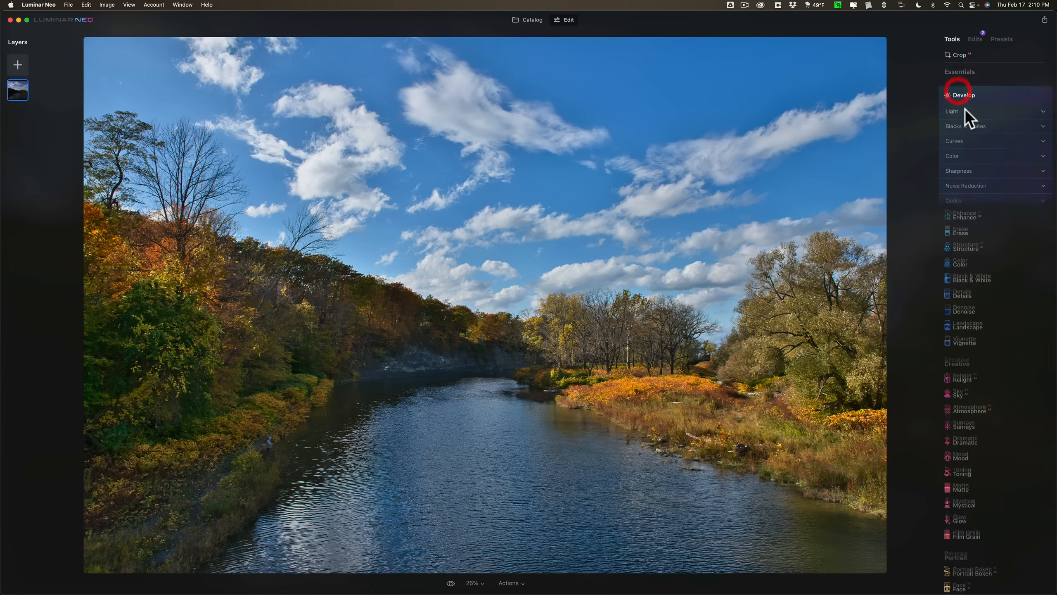
pyautogui.click(957, 142)
pyautogui.click(957, 141)
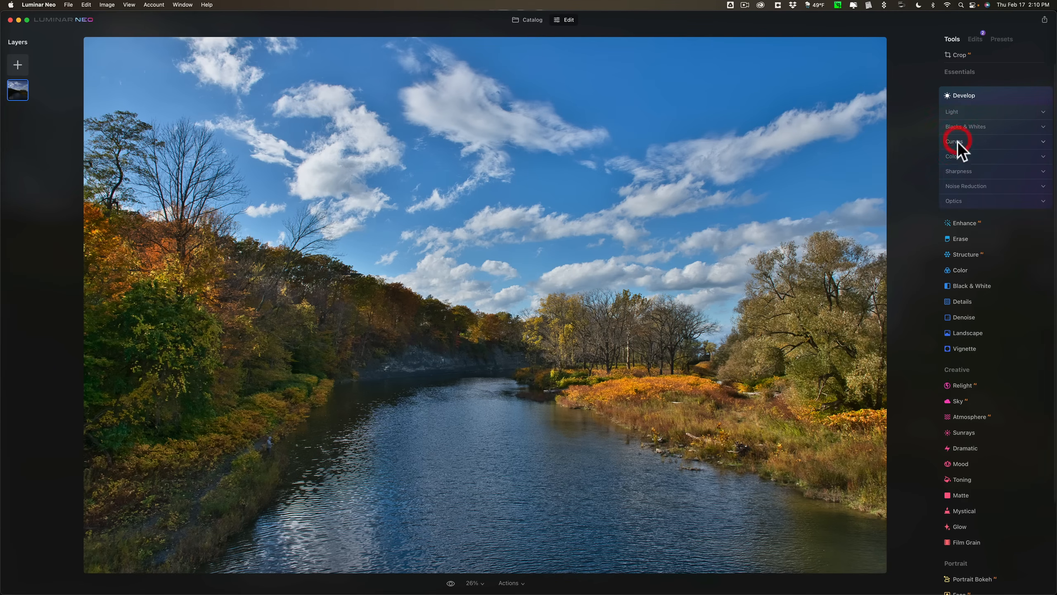
pyautogui.click(955, 155)
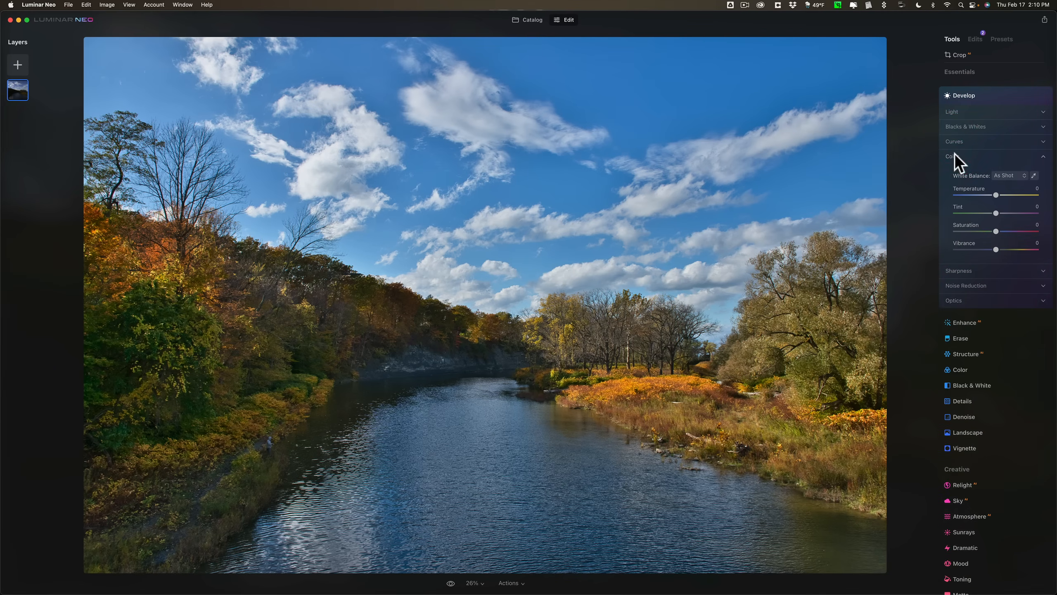
pyautogui.click(955, 154)
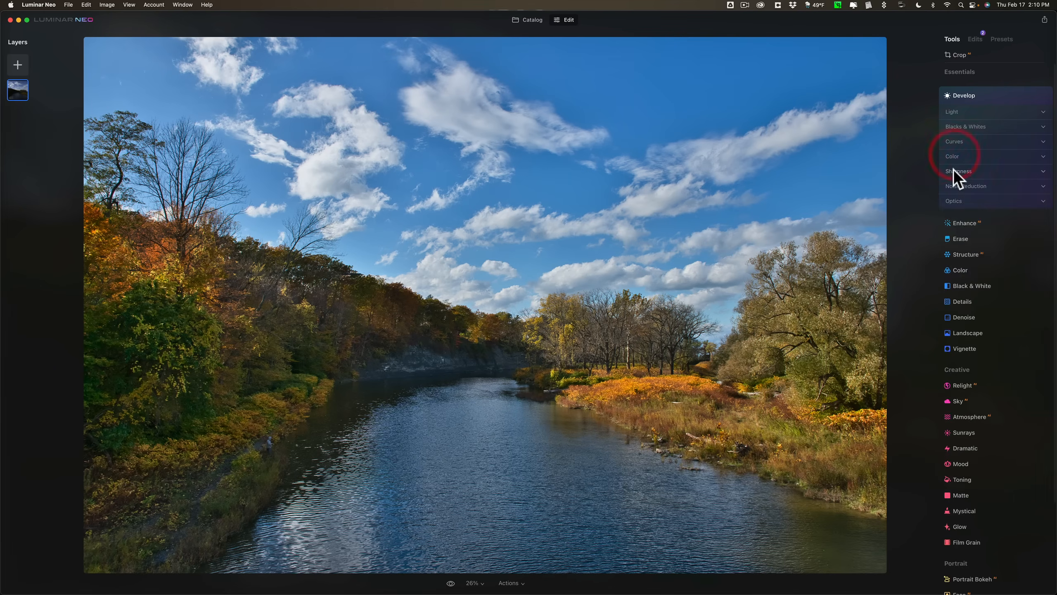
# Examine the controls in the Develop tool's Sharpness and Noise Reduction sections.
pyautogui.click(953, 170)
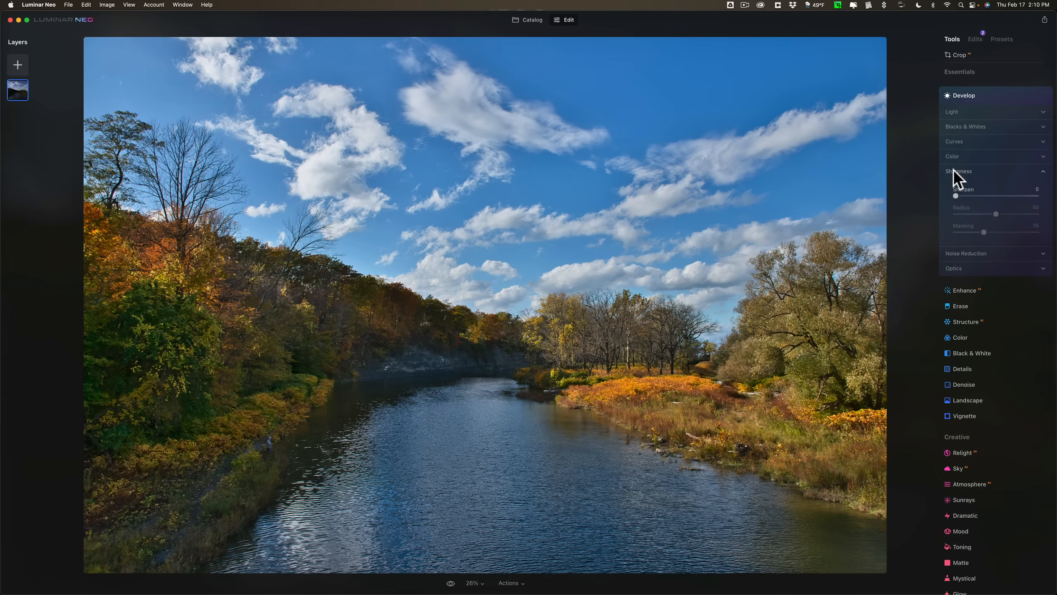
pyautogui.click(953, 169)
pyautogui.click(955, 185)
pyautogui.click(955, 184)
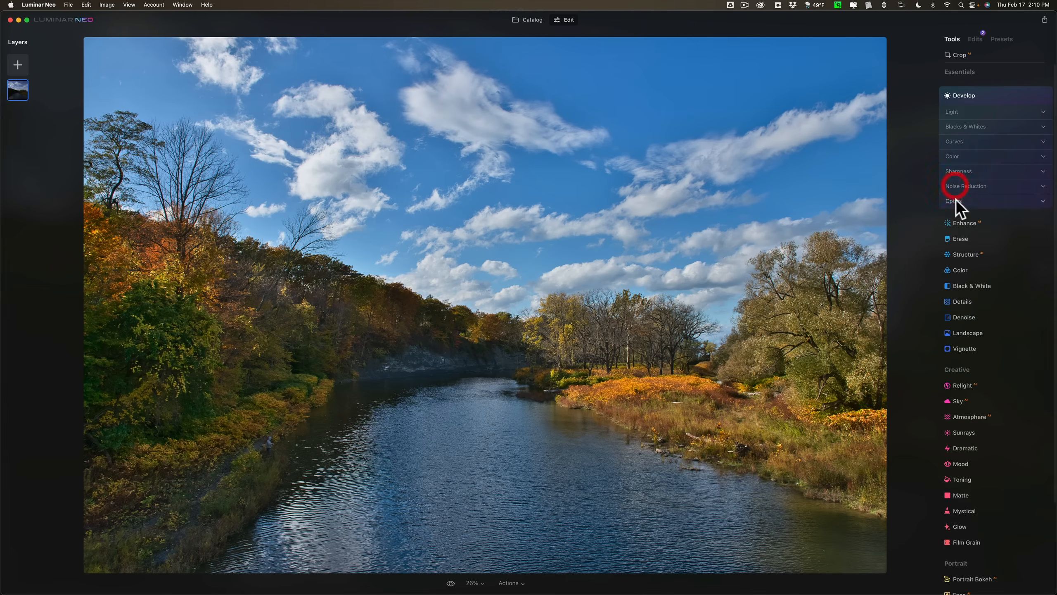
# Enable Auto Defringe in the Develop tool's Optics section and close the Develop tool.
pyautogui.click(956, 200)
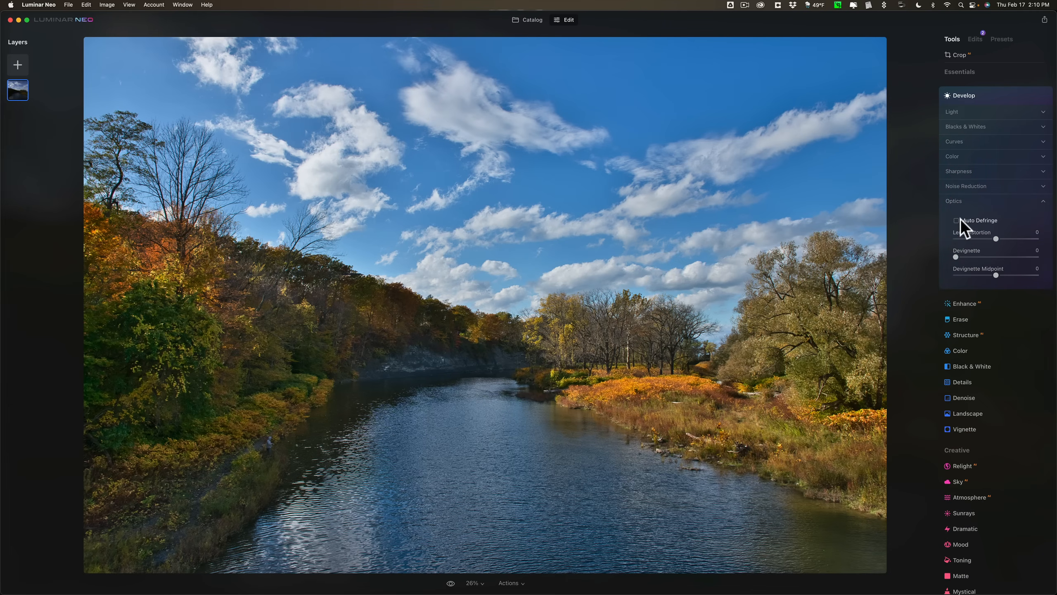
pyautogui.click(958, 220)
pyautogui.click(957, 202)
pyautogui.click(973, 91)
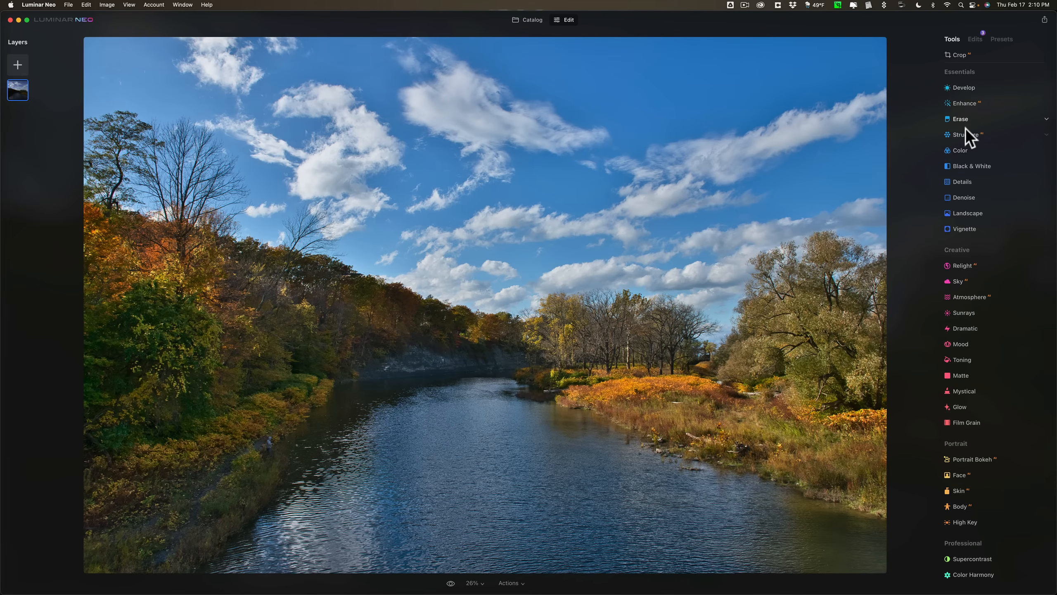
# Try raising the Color tool's overall saturation to 80, and reset it to 0.
pyautogui.click(962, 150)
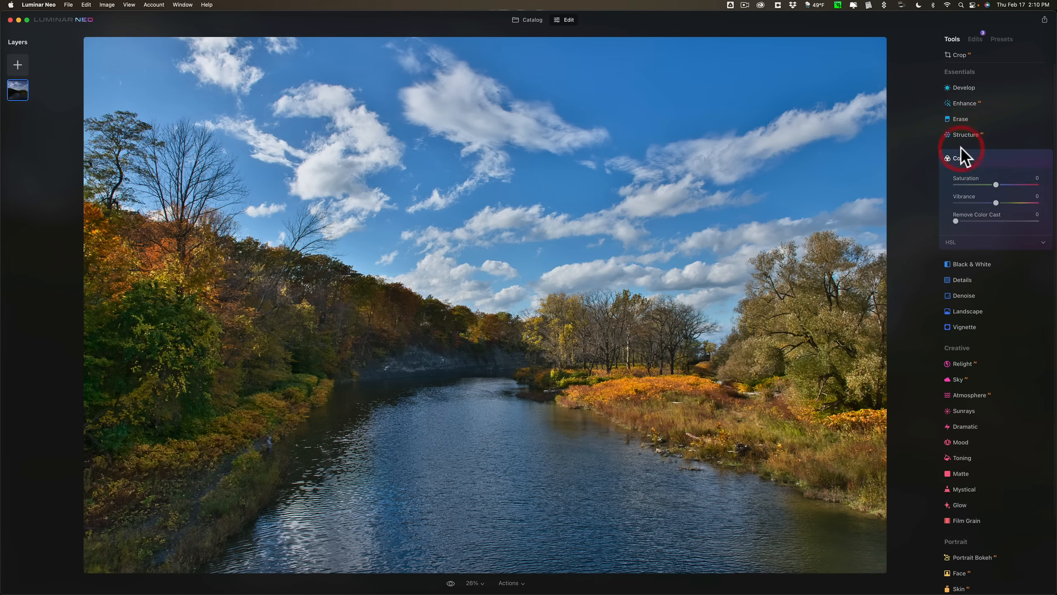
pyautogui.moveTo(996, 184); pyautogui.dragTo(1002, 184)
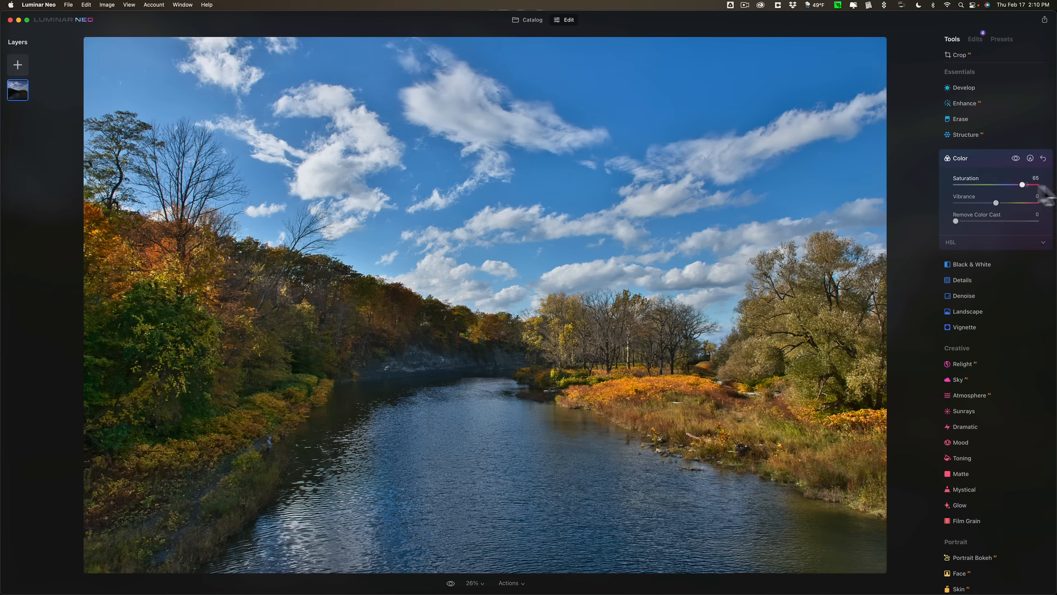
pyautogui.moveTo(1019, 183)
pyautogui.mouseDown()
pyautogui.moveTo(1005, 184)
pyautogui.moveTo(1029, 184)
pyautogui.moveTo(1017, 185)
pyautogui.mouseUp()
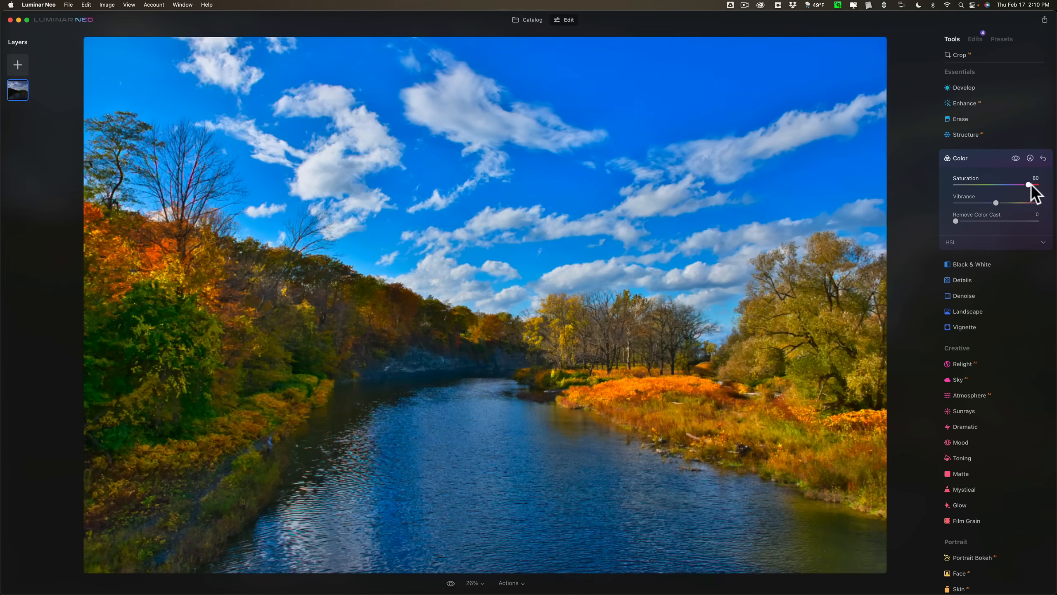
pyautogui.doubleClick(1014, 185)
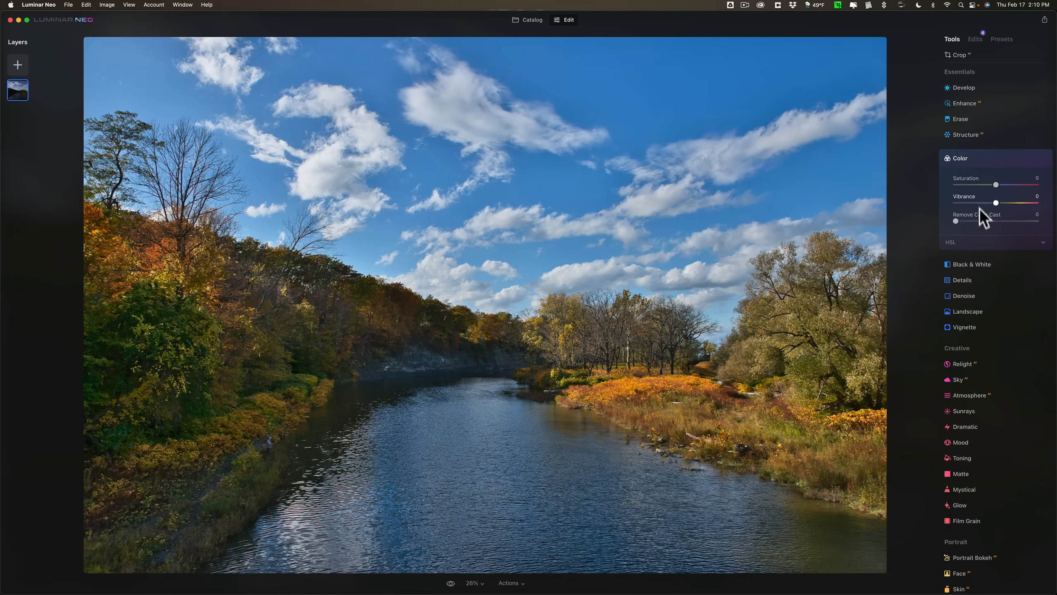
# In the Color tool's HSL section, set the luminance of Yellow to 21, Green to -29 and Blue to -20.
pyautogui.click(1041, 242)
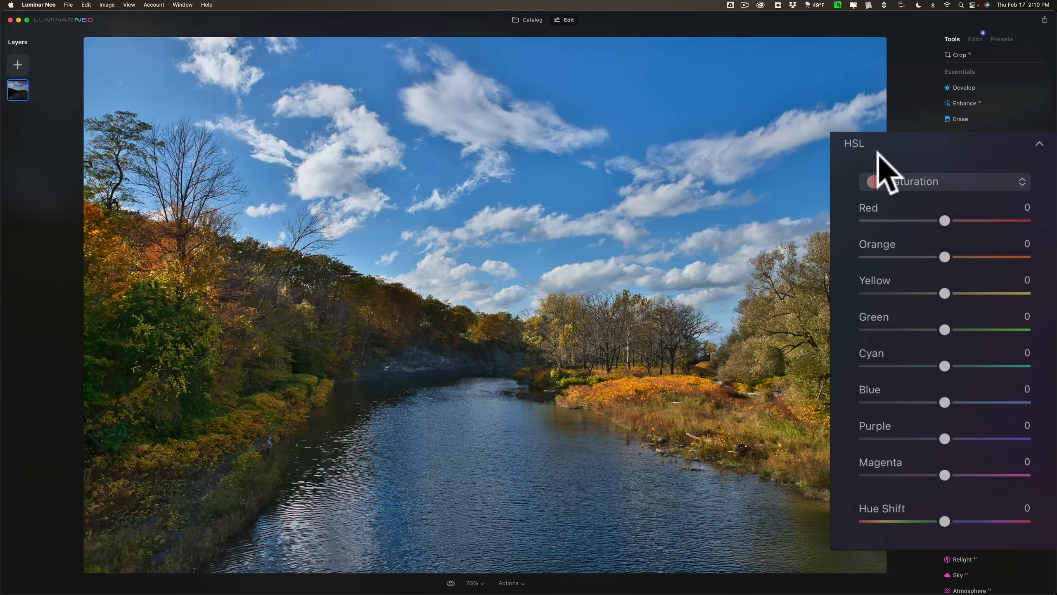
pyautogui.click(918, 182)
pyautogui.click(918, 183)
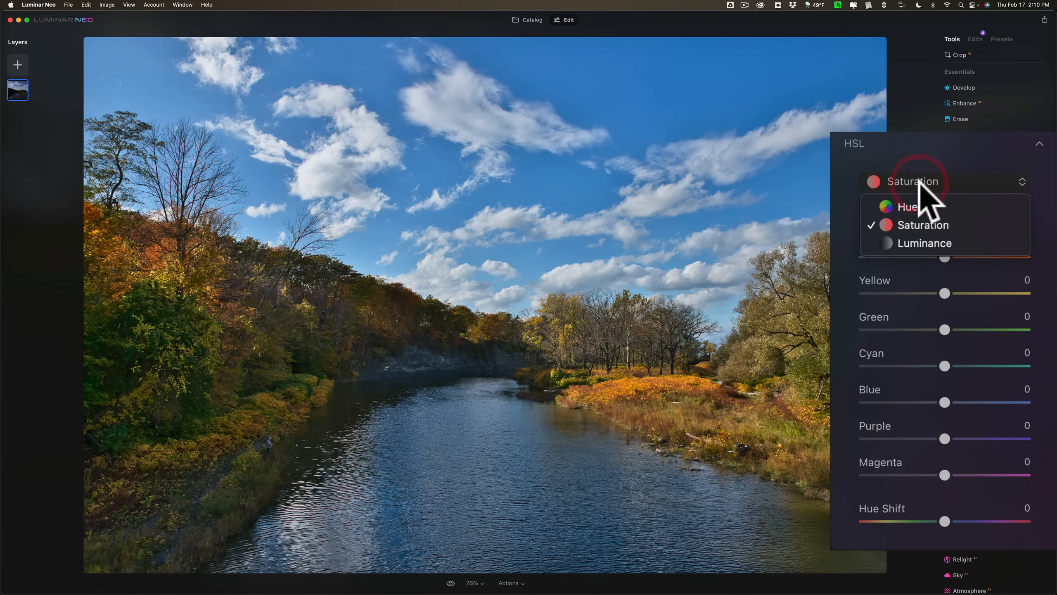
pyautogui.click(919, 183)
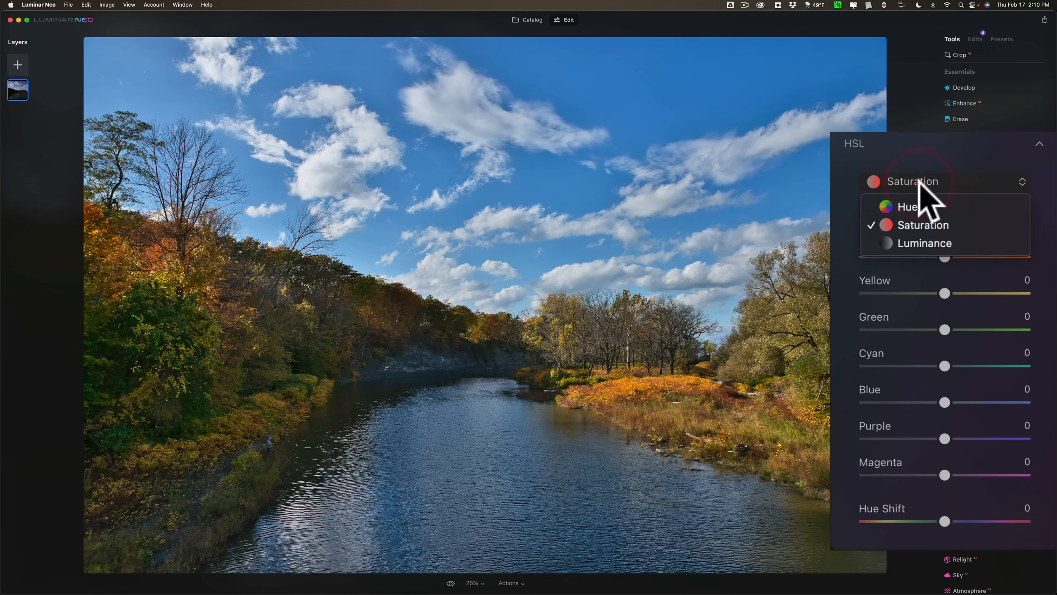
pyautogui.click(915, 242)
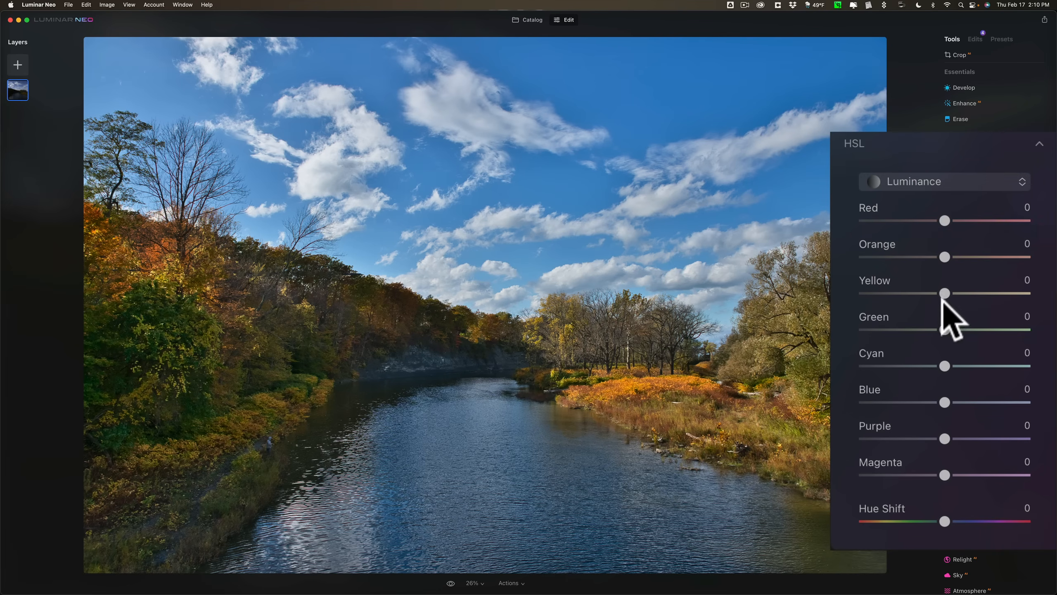
pyautogui.moveTo(944, 292); pyautogui.dragTo(962, 293)
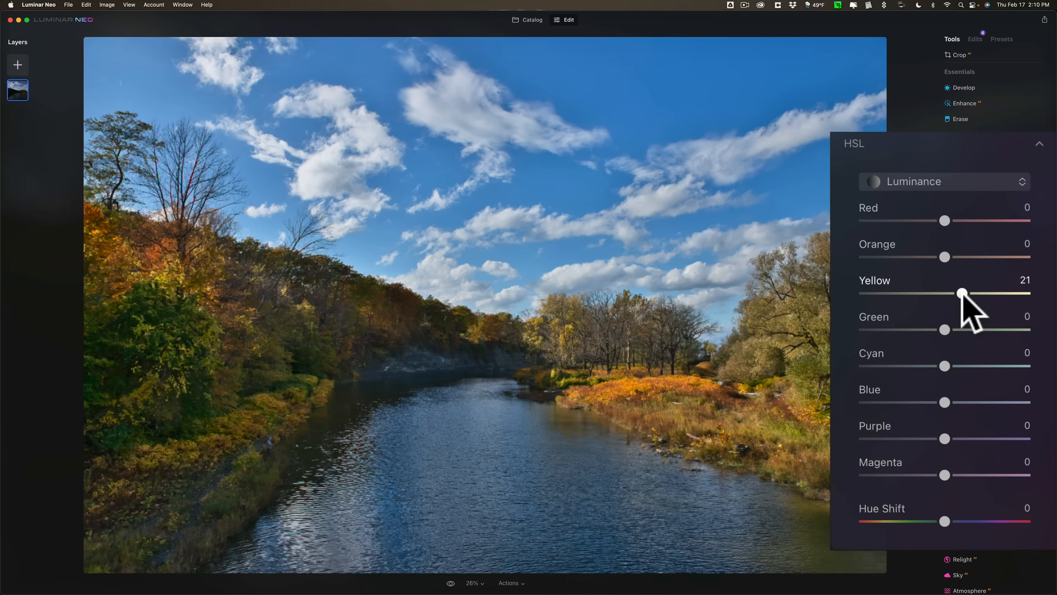
pyautogui.moveTo(945, 329); pyautogui.dragTo(920, 329)
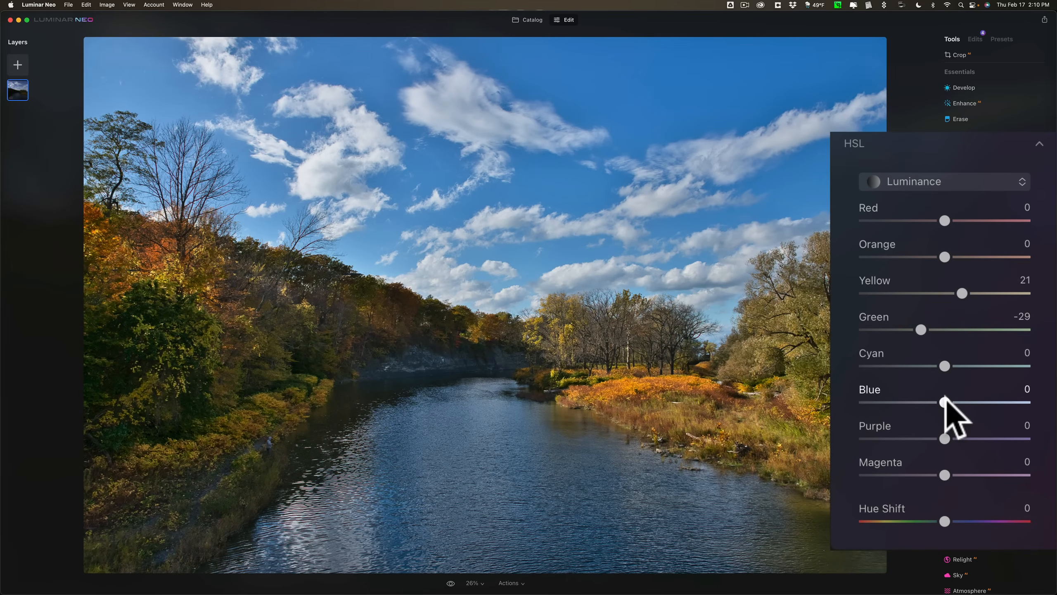
pyautogui.moveTo(945, 403)
pyautogui.mouseDown()
pyautogui.moveTo(919, 402)
pyautogui.moveTo(928, 402)
pyautogui.mouseUp()
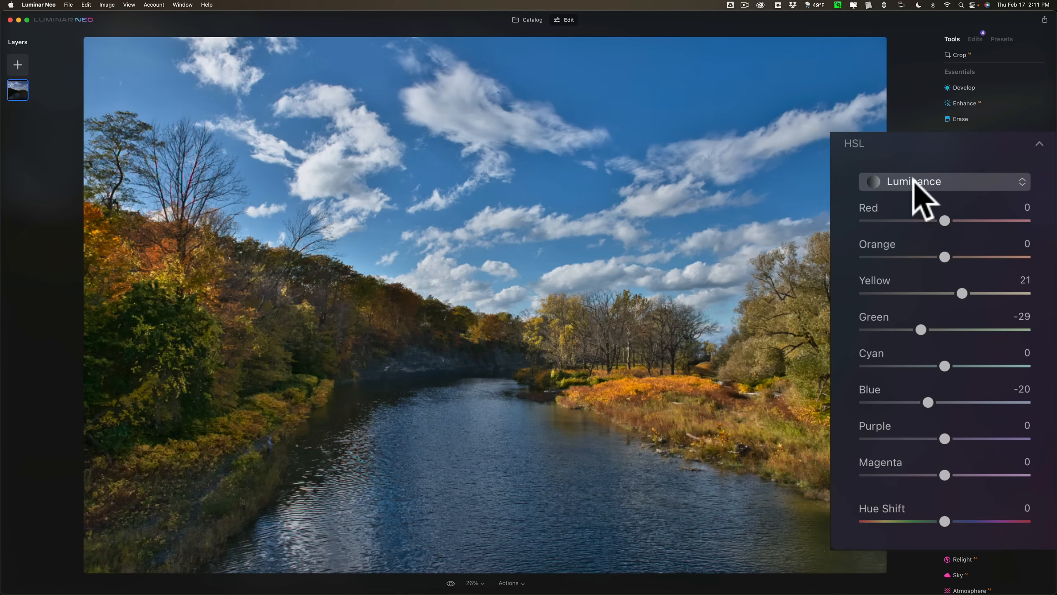
# Set the HSL saturation of Orange to 17 and close the Color tool.
pyautogui.click(921, 188)
pyautogui.click(909, 225)
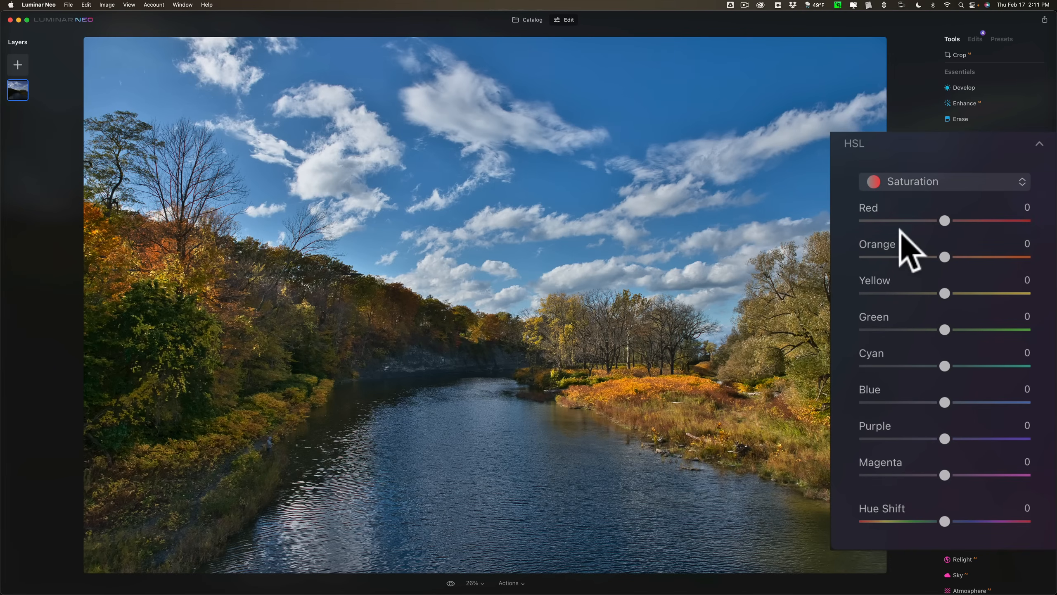
pyautogui.moveTo(944, 256); pyautogui.dragTo(959, 256)
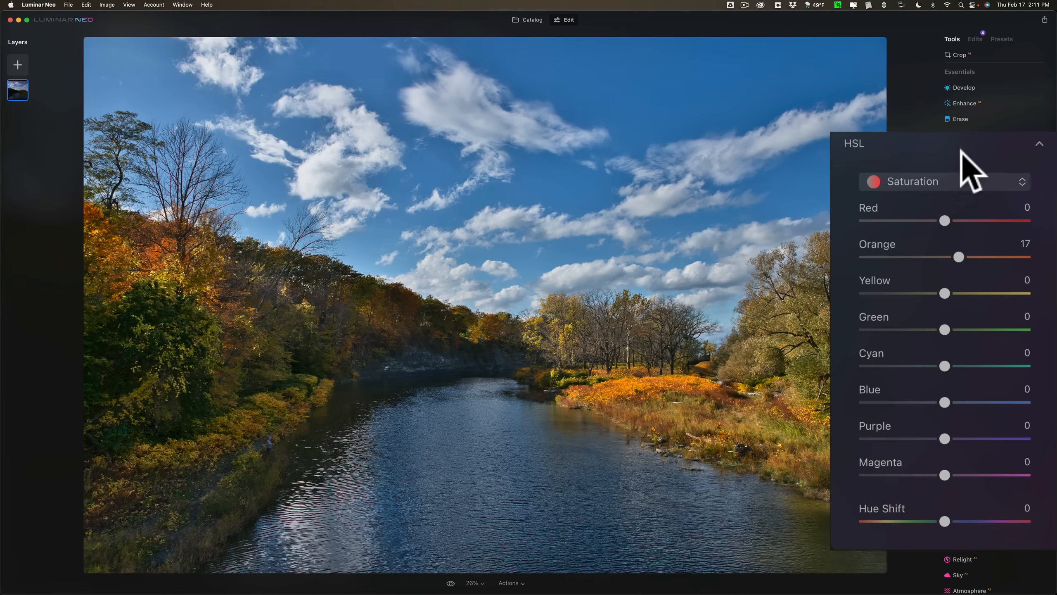
pyautogui.click(932, 146)
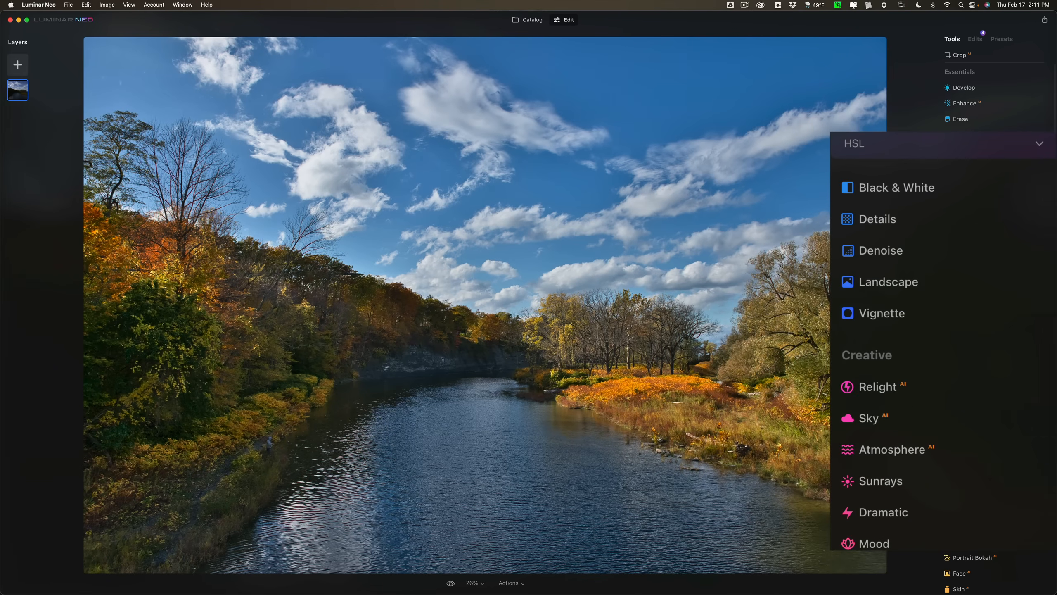
pyautogui.scroll(-5, 943, 341)
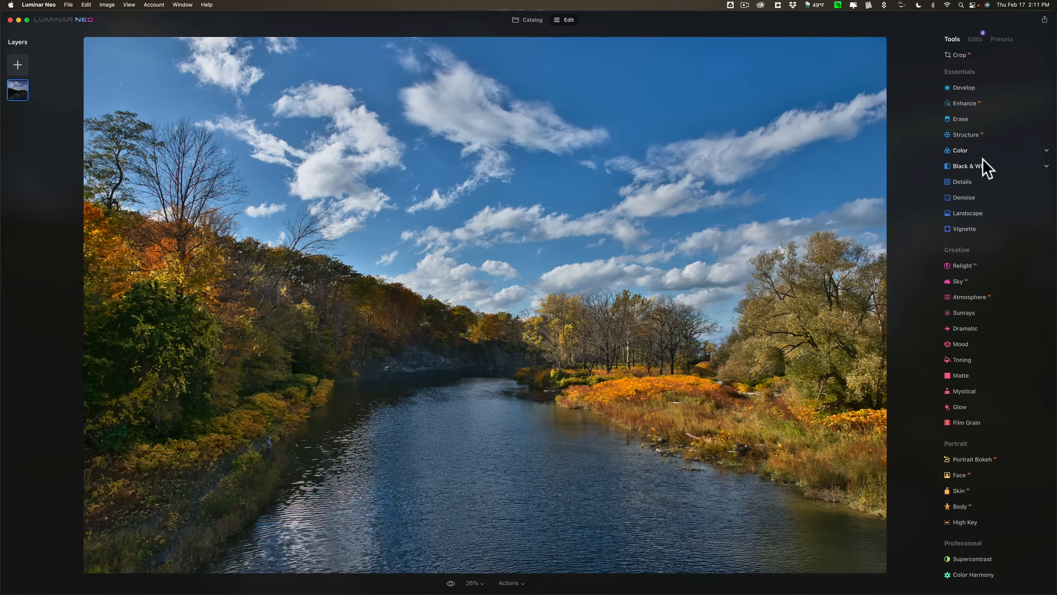
# Apply Denoise with Luminosity 20 and Color 14, check its advanced settings, and close the tool.
pyautogui.click(963, 197)
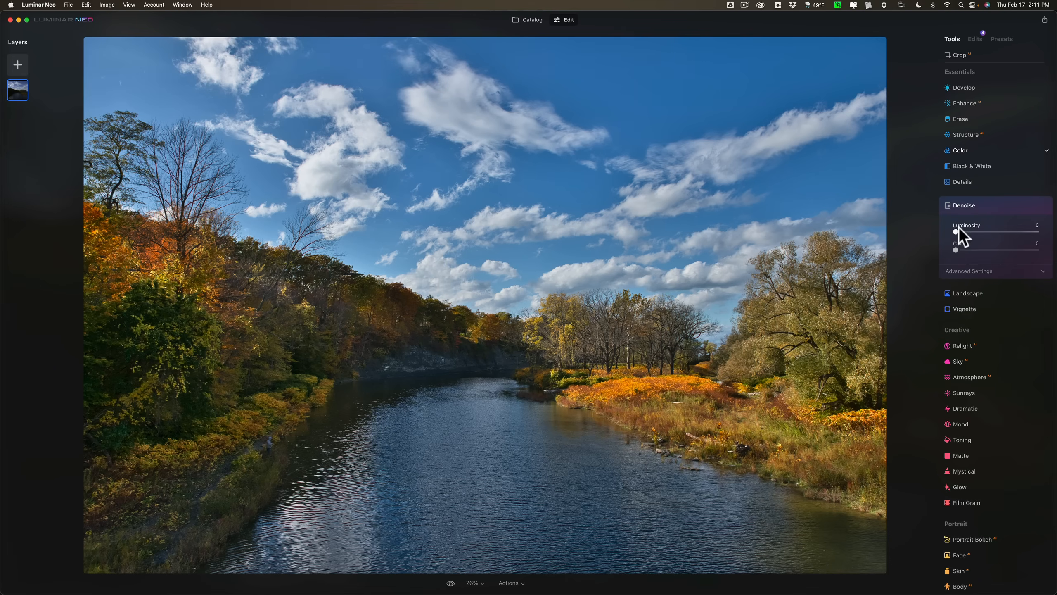
pyautogui.moveTo(957, 231); pyautogui.dragTo(975, 228)
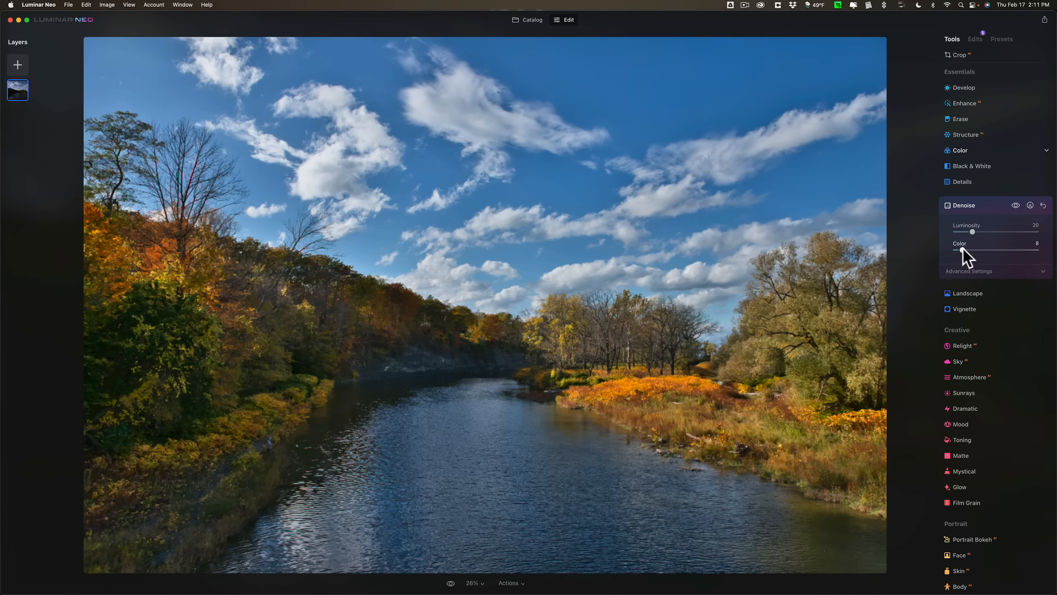
pyautogui.click(1026, 271)
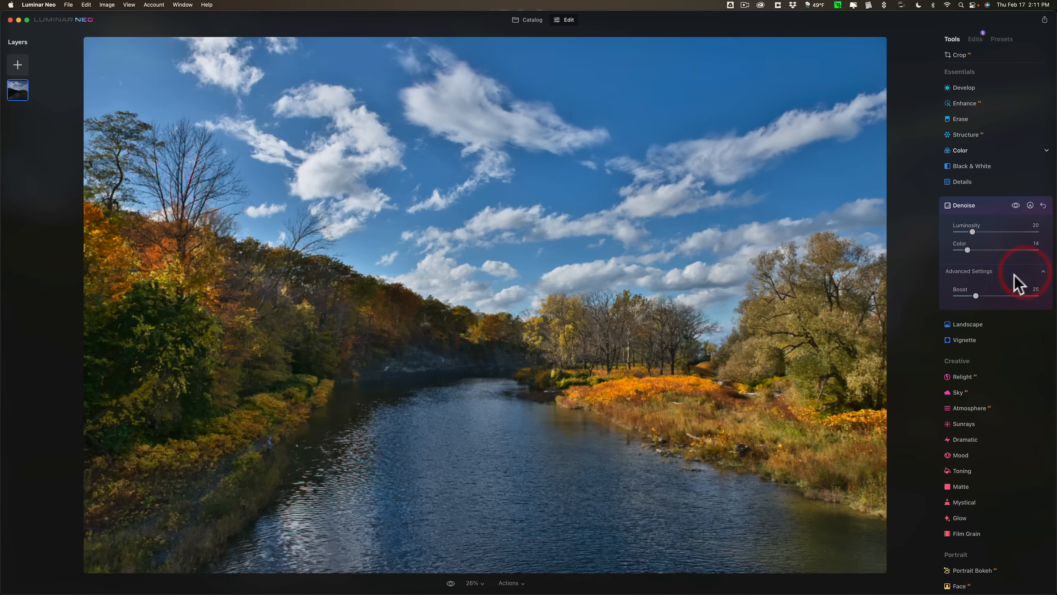
pyautogui.click(993, 269)
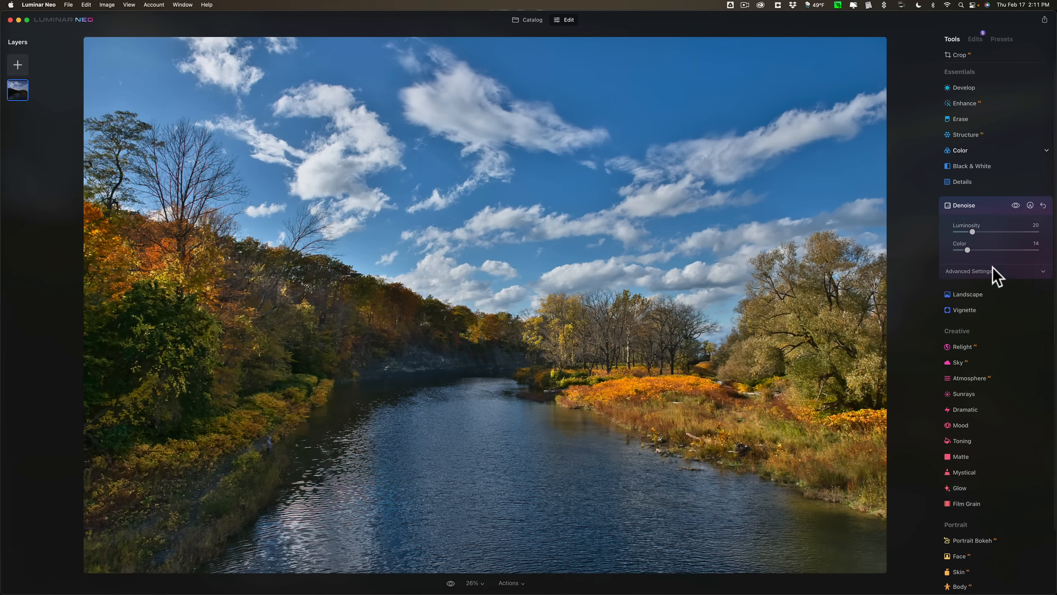
pyautogui.click(983, 206)
# View the Details tool's controls, and set Sharpen to 14 in the Develop tool's Sharpness section instead.
pyautogui.click(965, 182)
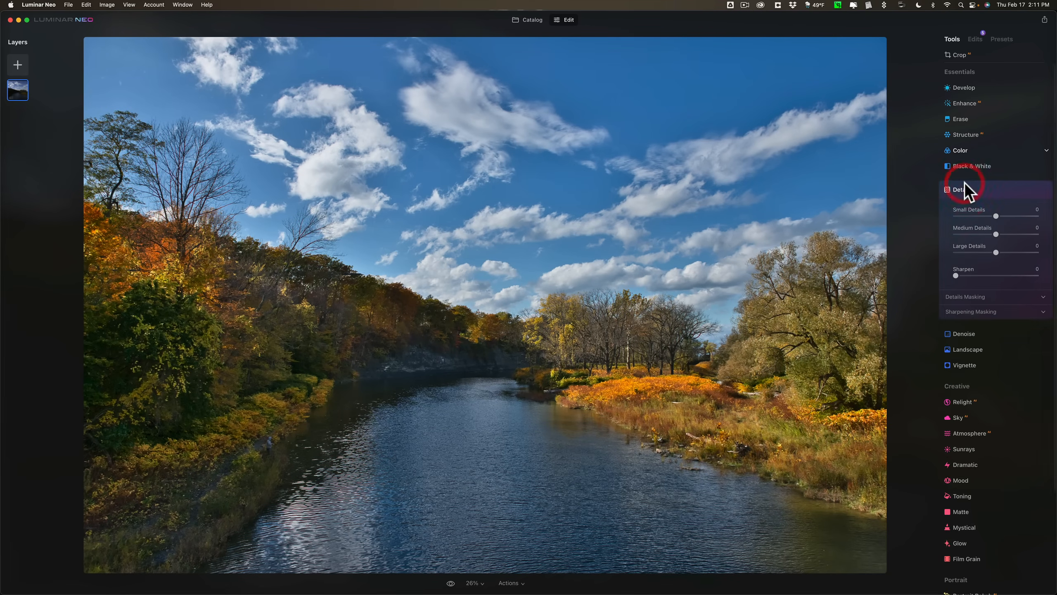
pyautogui.click(965, 183)
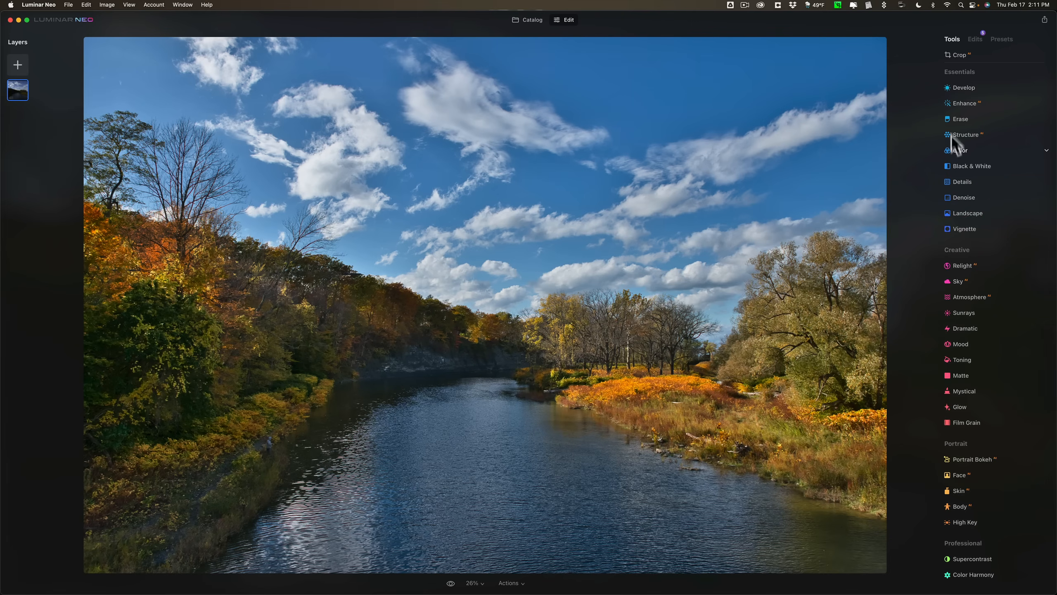
pyautogui.click(975, 87)
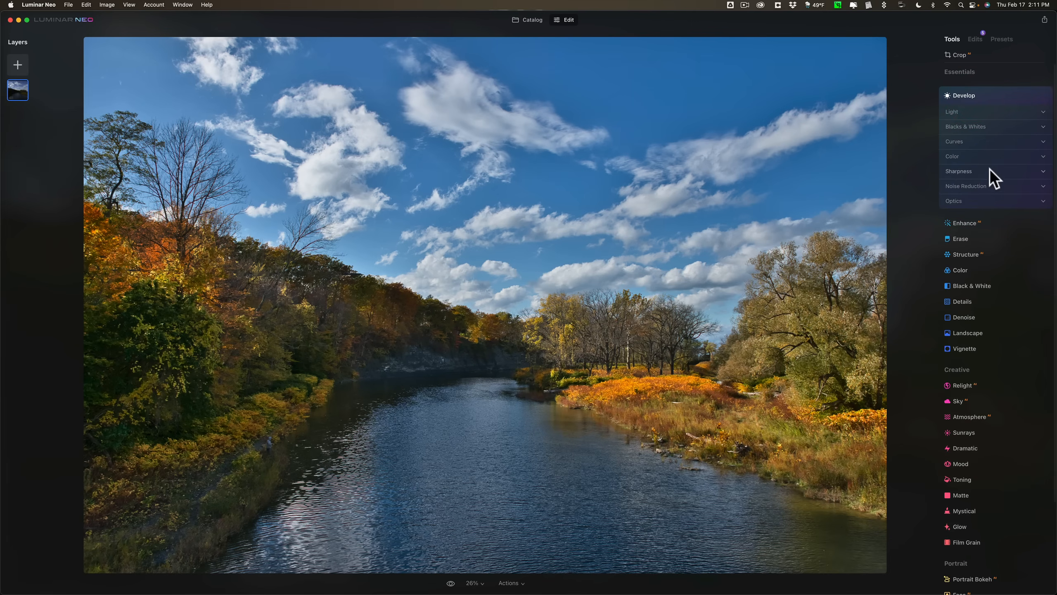
pyautogui.click(968, 170)
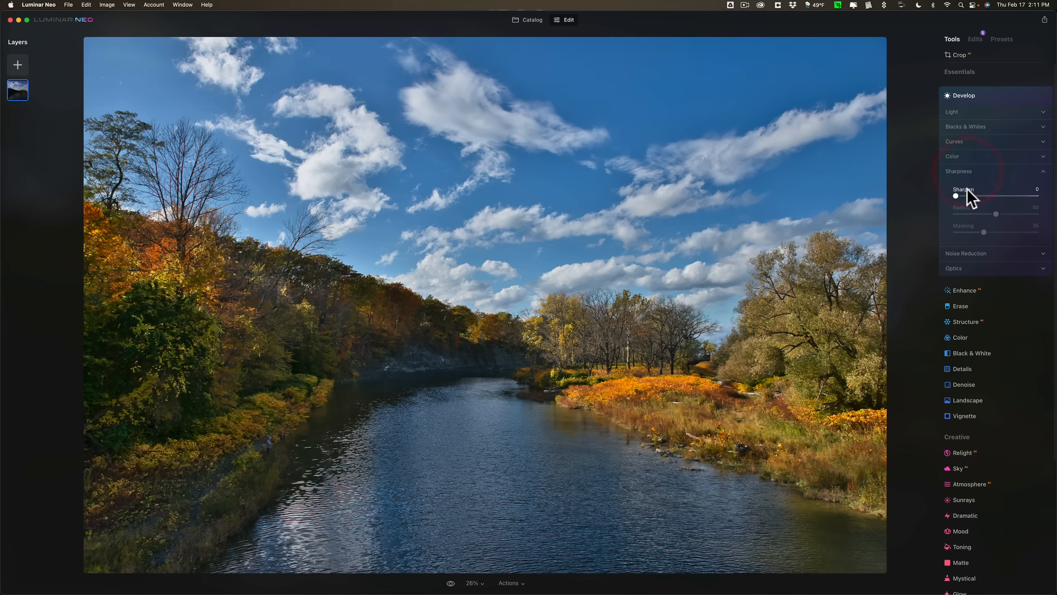
pyautogui.moveTo(866, 222); pyautogui.dragTo(878, 219)
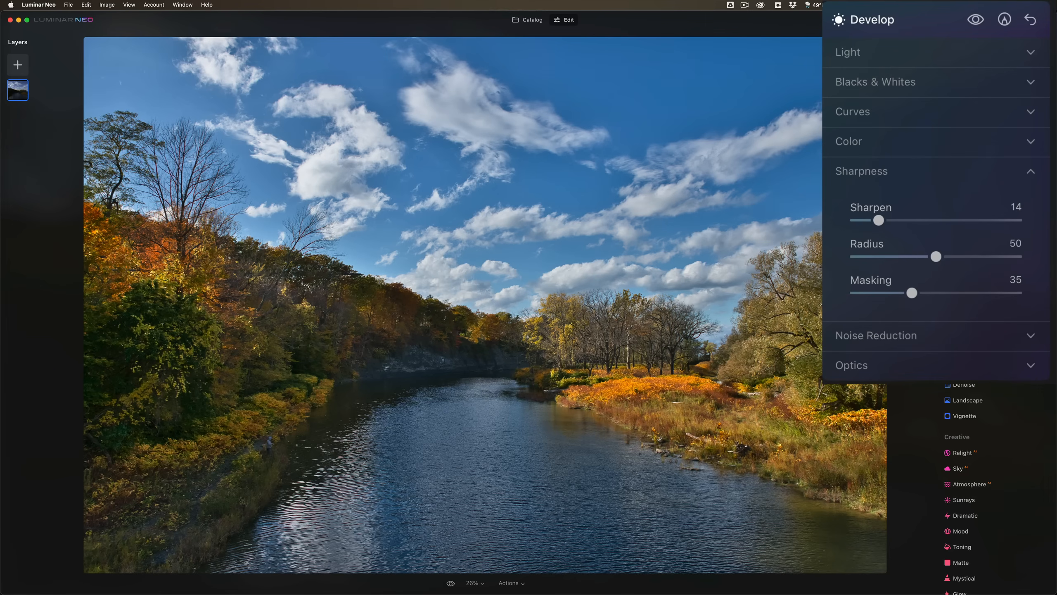
pyautogui.click(909, 18)
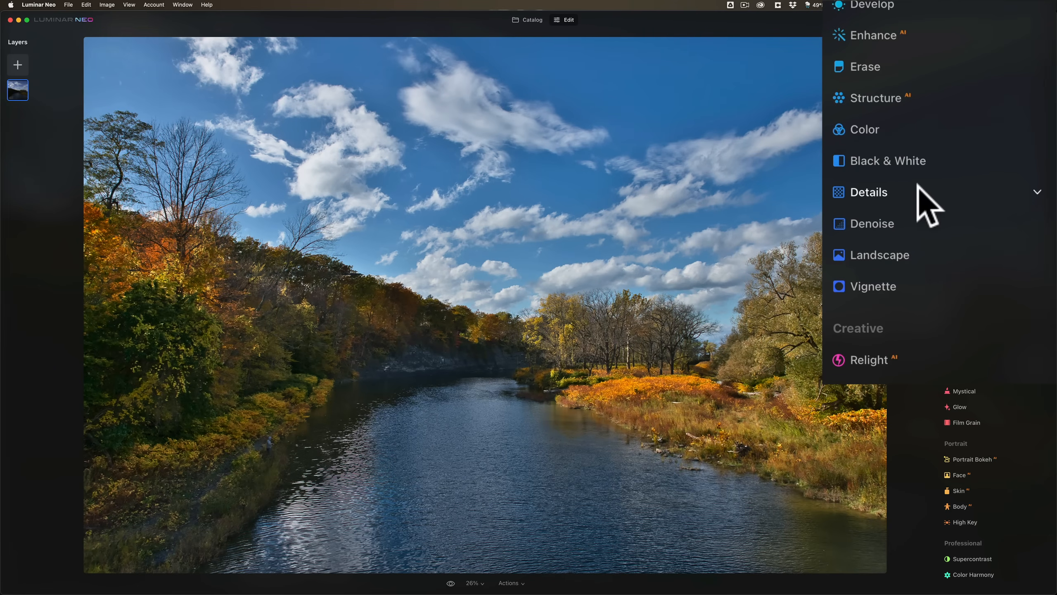
# Set the Structure tool's Amount to 11 and close the tool.
pyautogui.click(872, 102)
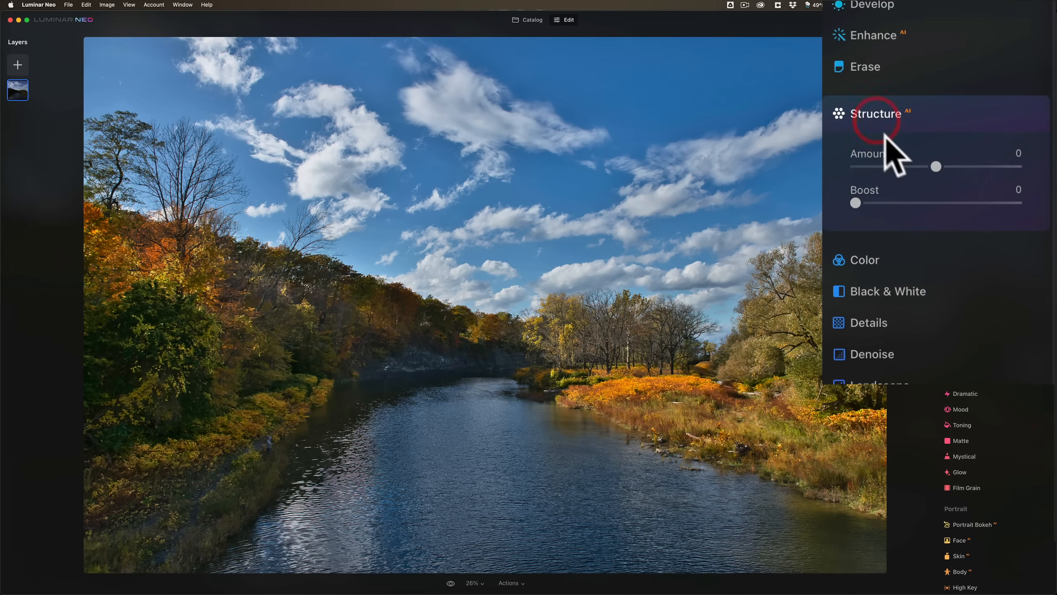
pyautogui.moveTo(936, 166); pyautogui.dragTo(945, 166)
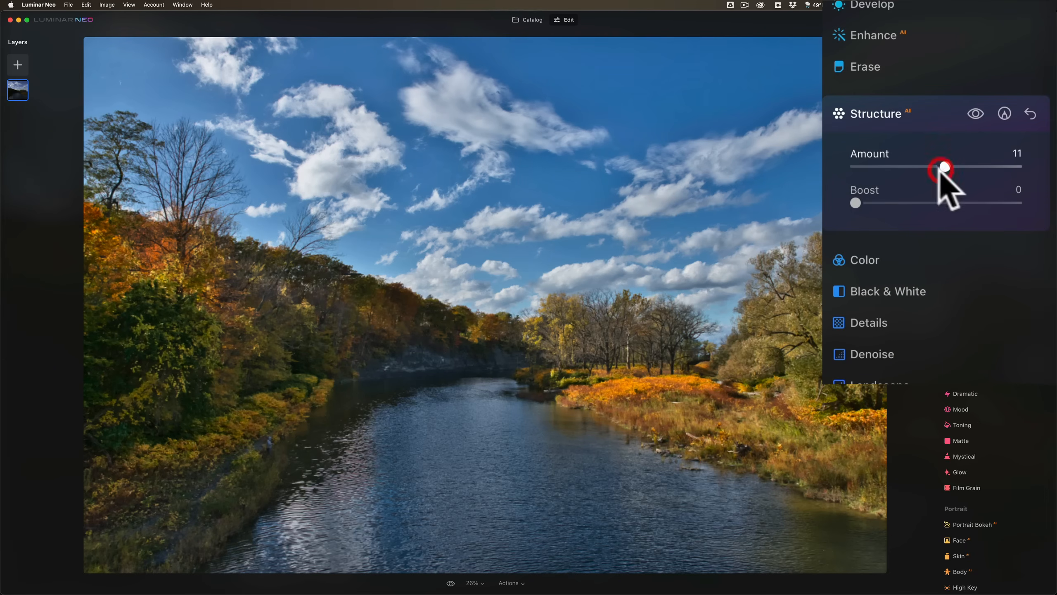
pyautogui.click(919, 109)
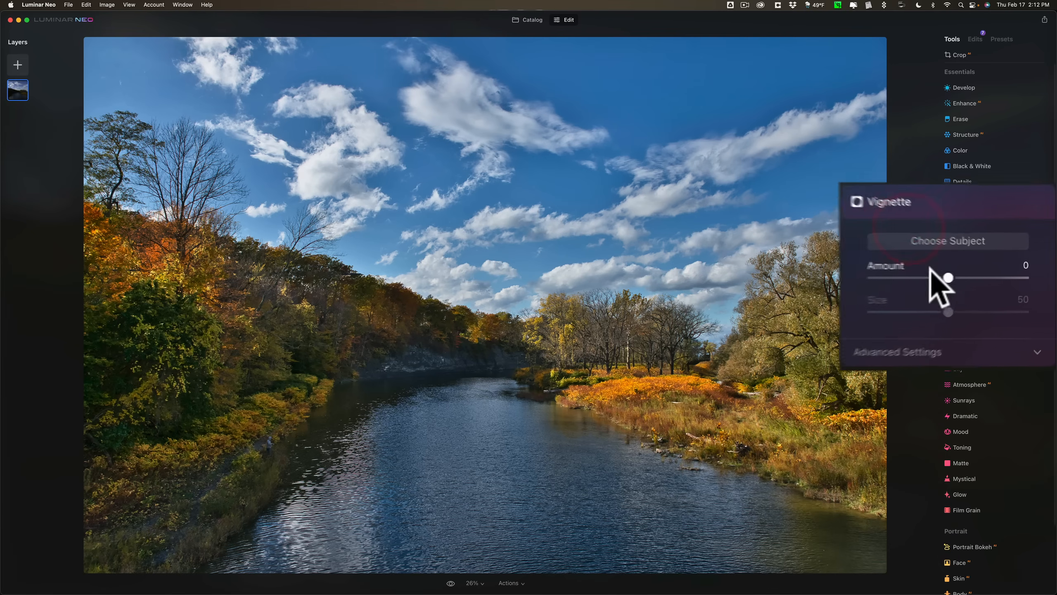
# Darken the photo's edges with a Vignette Amount of -21, and set Dehaze to 17 in the Landscape tool.
pyautogui.moveTo(996, 277); pyautogui.dragTo(987, 277)
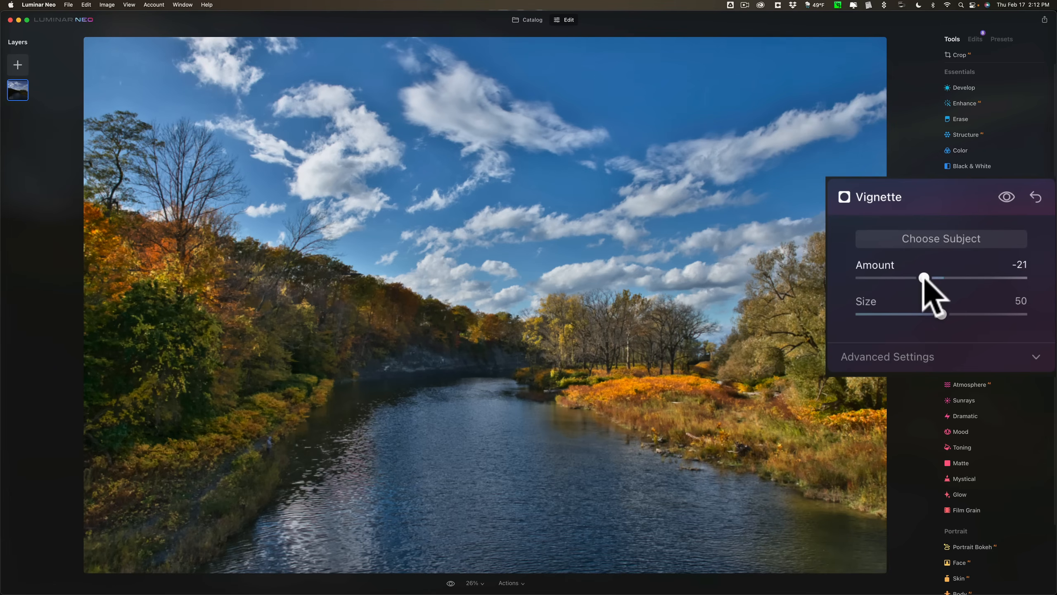
pyautogui.click(932, 191)
pyautogui.click(876, 146)
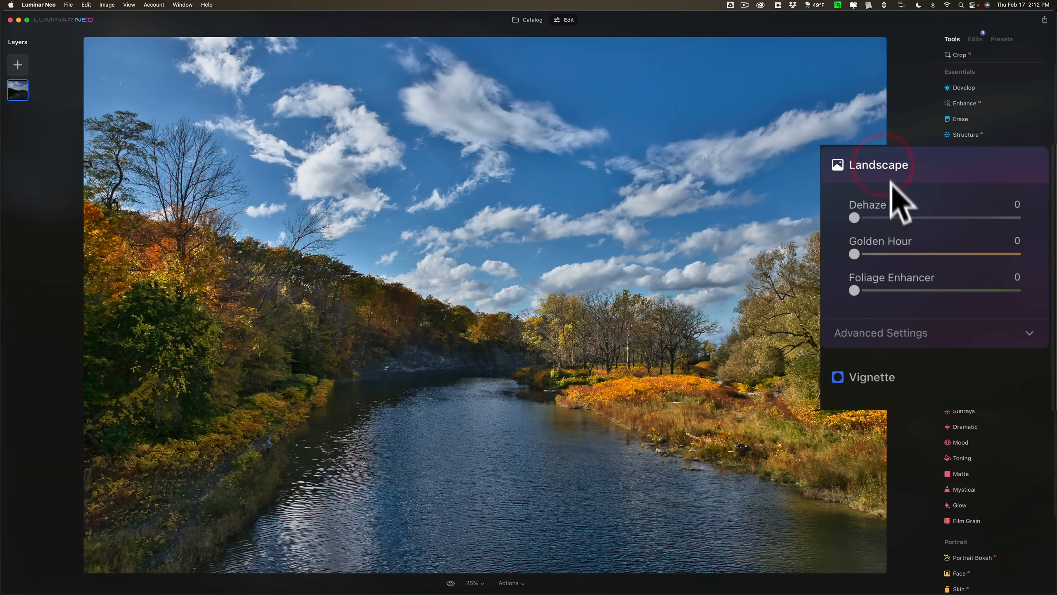
pyautogui.moveTo(855, 215); pyautogui.dragTo(882, 216)
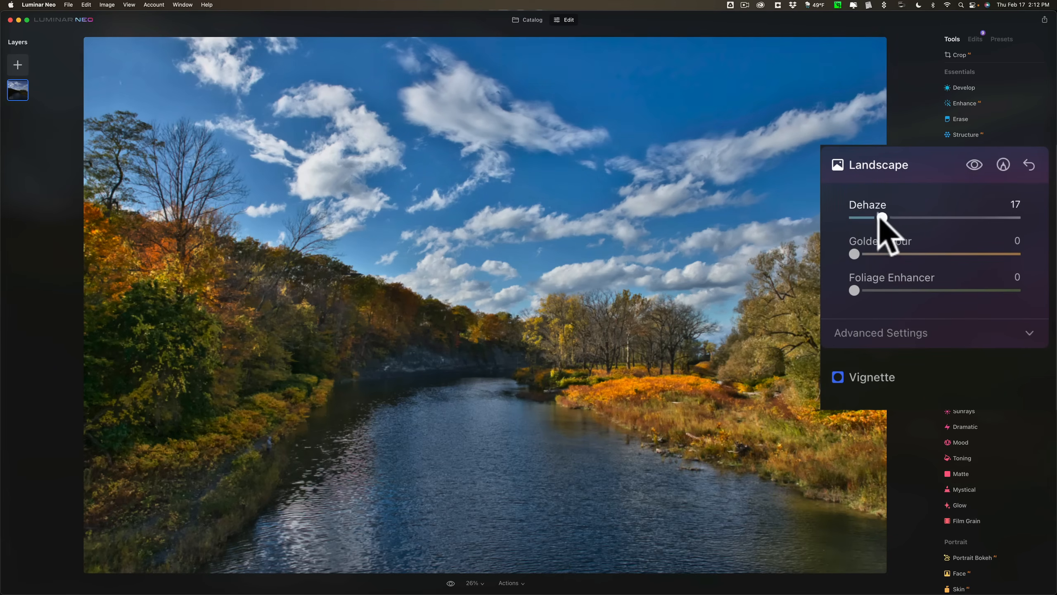
# Reset the Landscape tool's Dehaze to 0, and try Golden Hour and Foliage Enhancer before returning both to 0.
pyautogui.doubleClick(879, 223)
pyautogui.moveTo(855, 255); pyautogui.dragTo(965, 256)
pyautogui.doubleClick(899, 268)
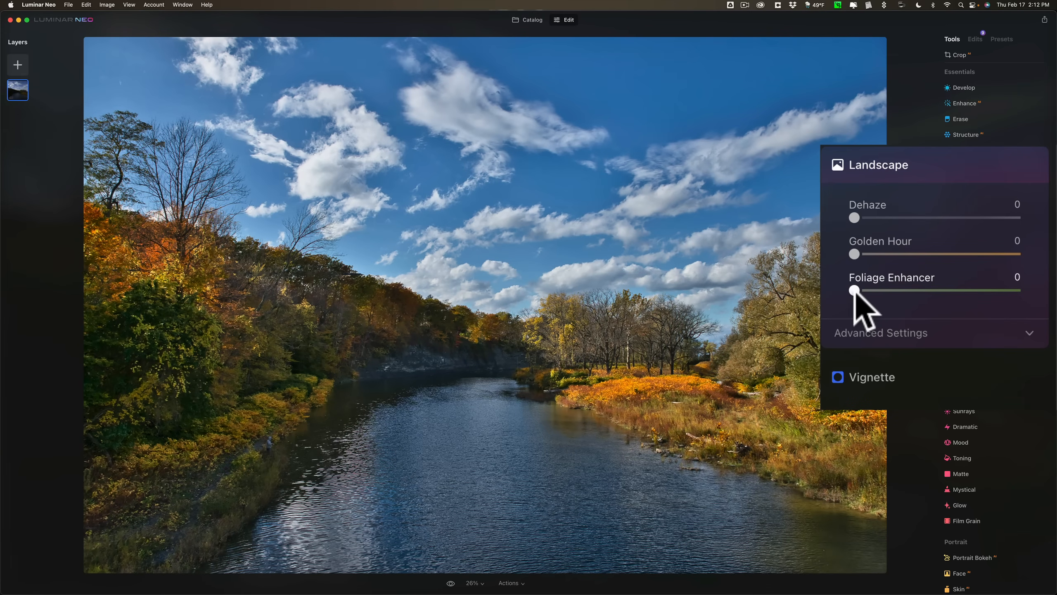
pyautogui.moveTo(854, 290); pyautogui.dragTo(940, 290)
pyautogui.doubleClick(935, 290)
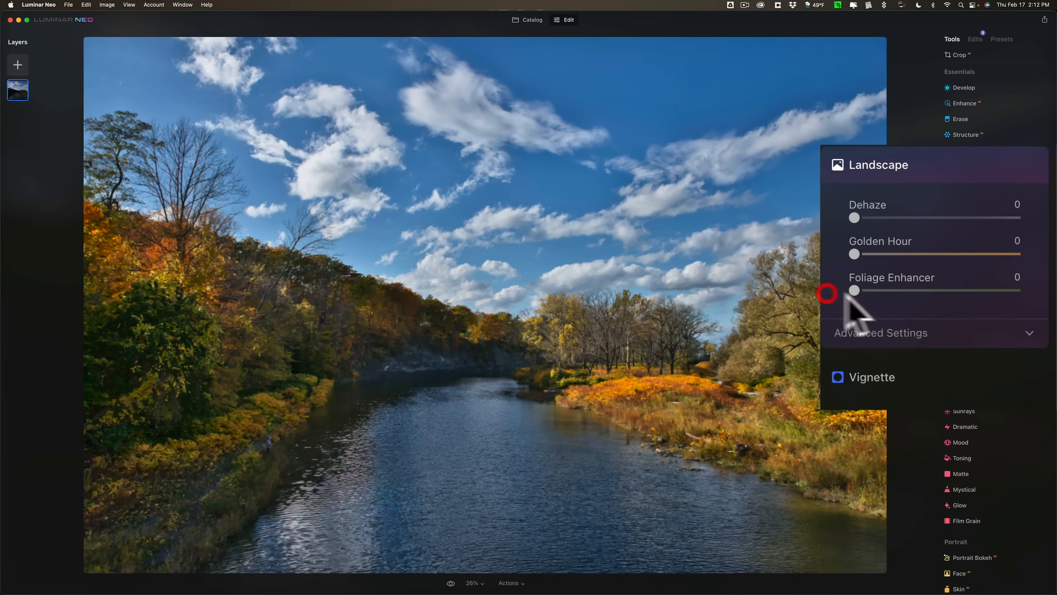
# Try Foliage Enhancer at 40 with a Foliage Hue of -54, reset both to 0, and close the Landscape tool.
pyautogui.click(907, 331)
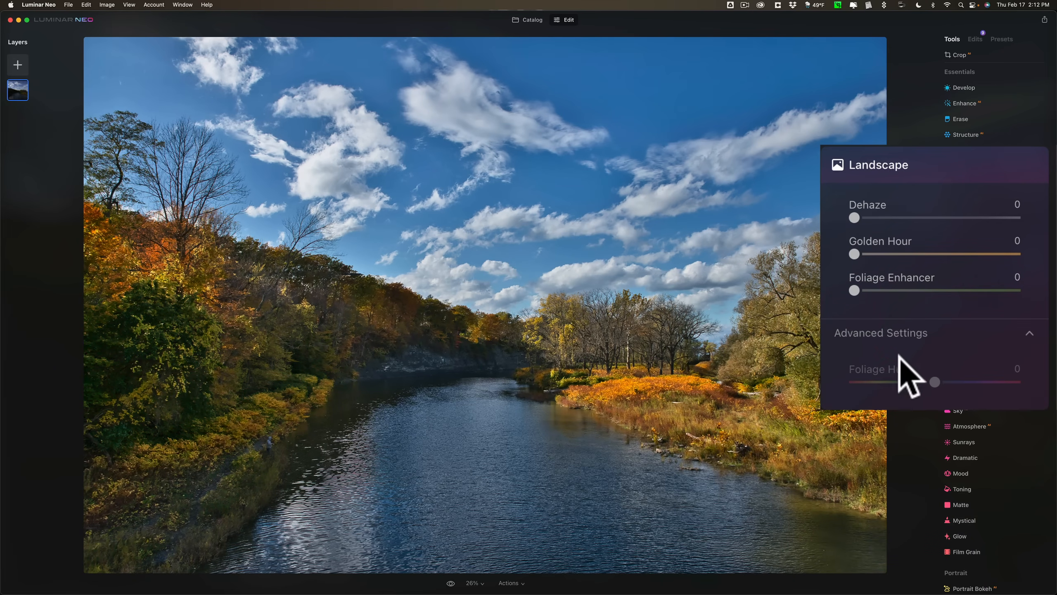
pyautogui.moveTo(855, 291); pyautogui.dragTo(922, 344)
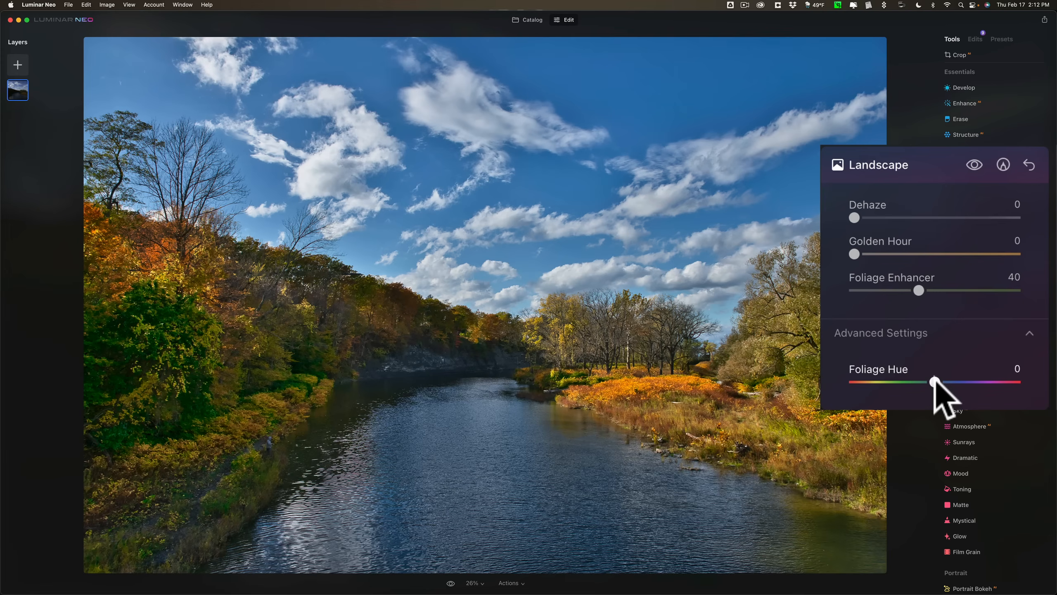
pyautogui.moveTo(940, 383); pyautogui.dragTo(888, 373)
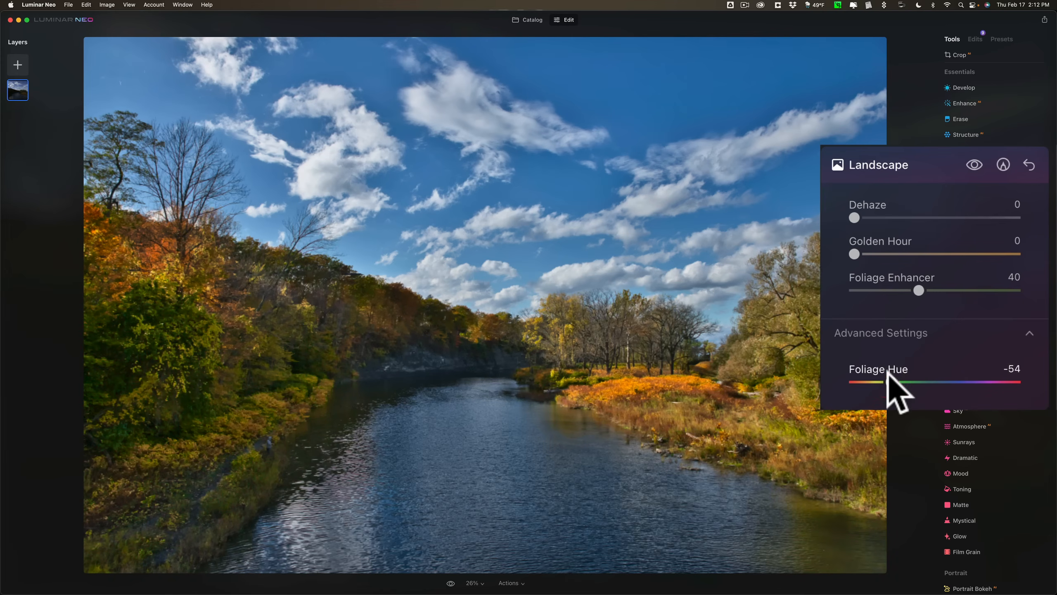
pyautogui.doubleClick(898, 381)
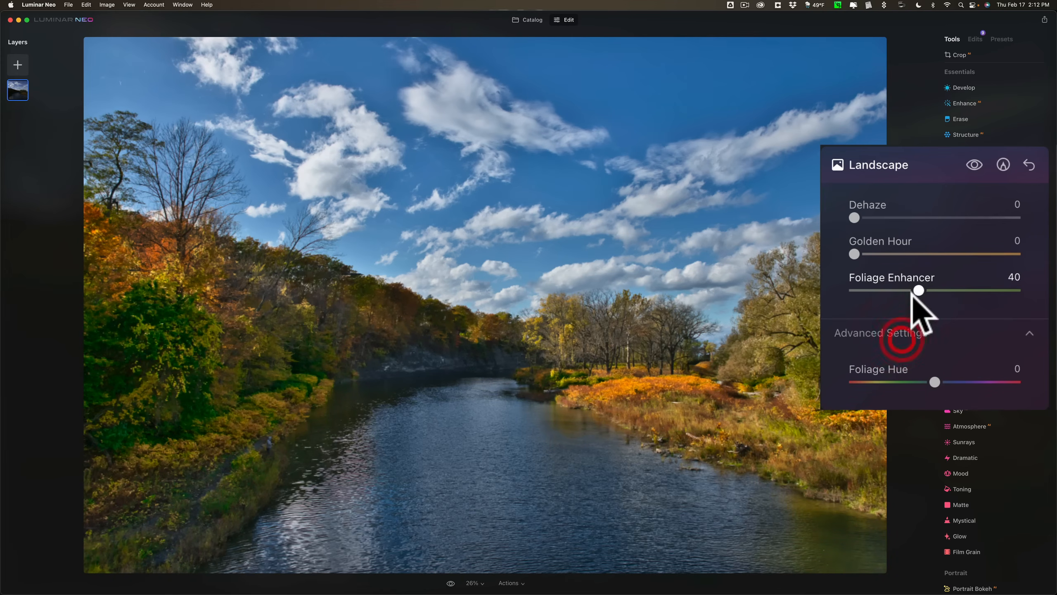
pyautogui.doubleClick(919, 289)
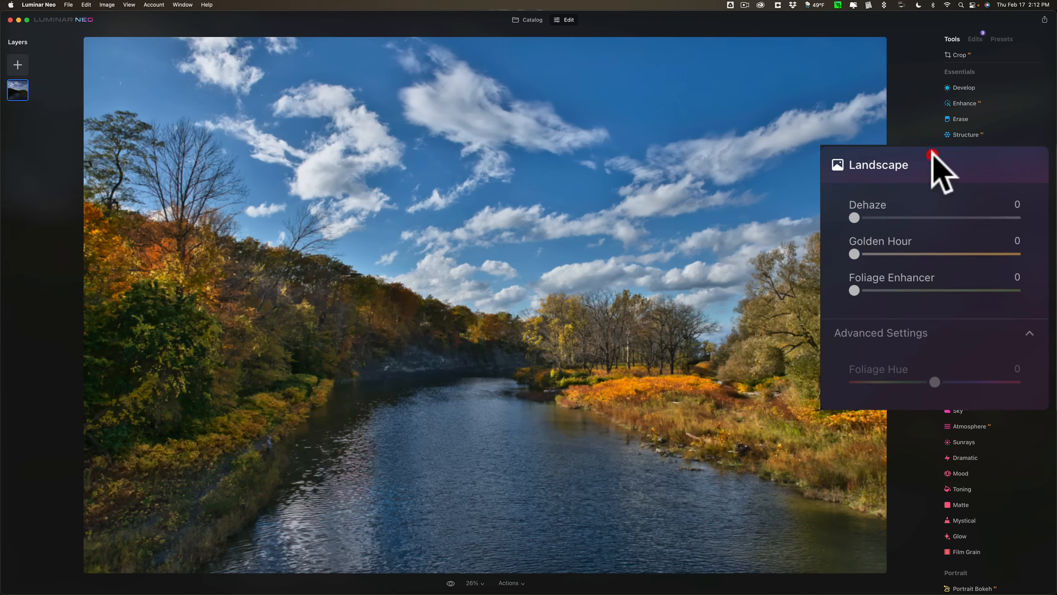
pyautogui.click(987, 213)
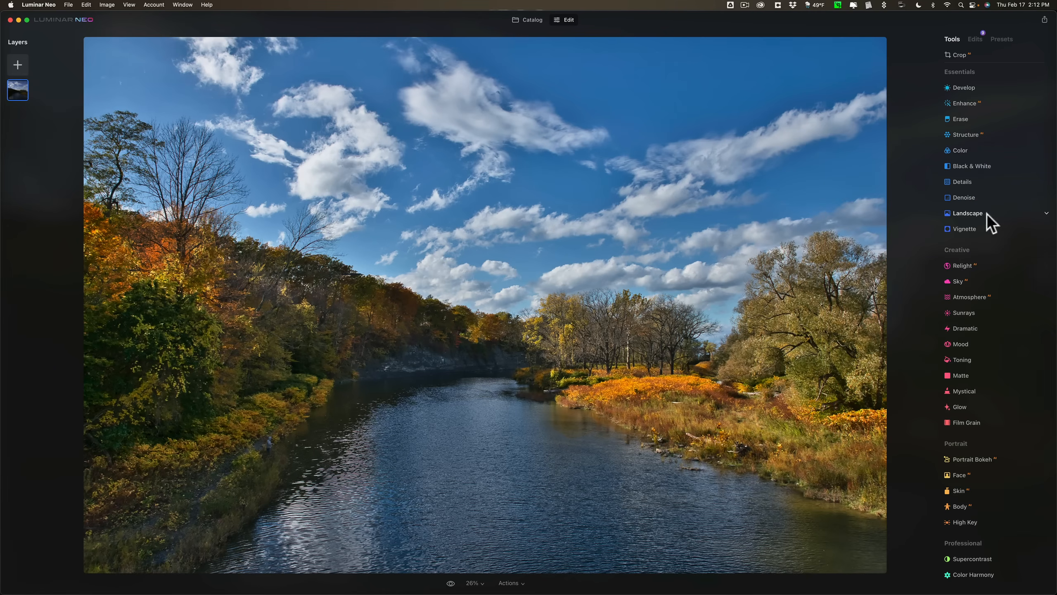
# Apply a new Vignette centered on the trees on the left bank, with the Amount at -100.
pyautogui.click(979, 228)
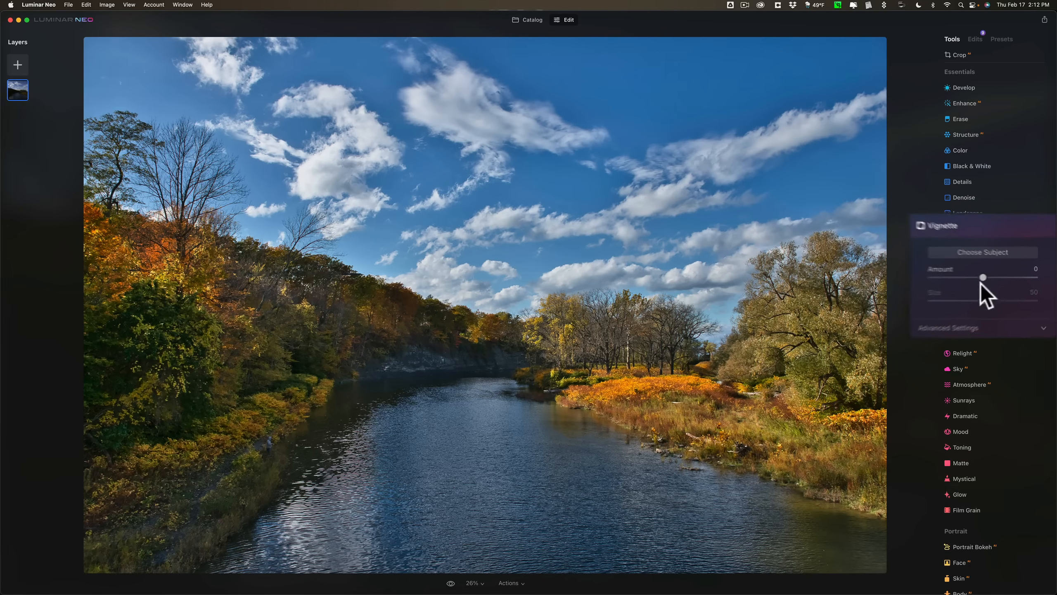
pyautogui.moveTo(982, 278); pyautogui.dragTo(918, 294)
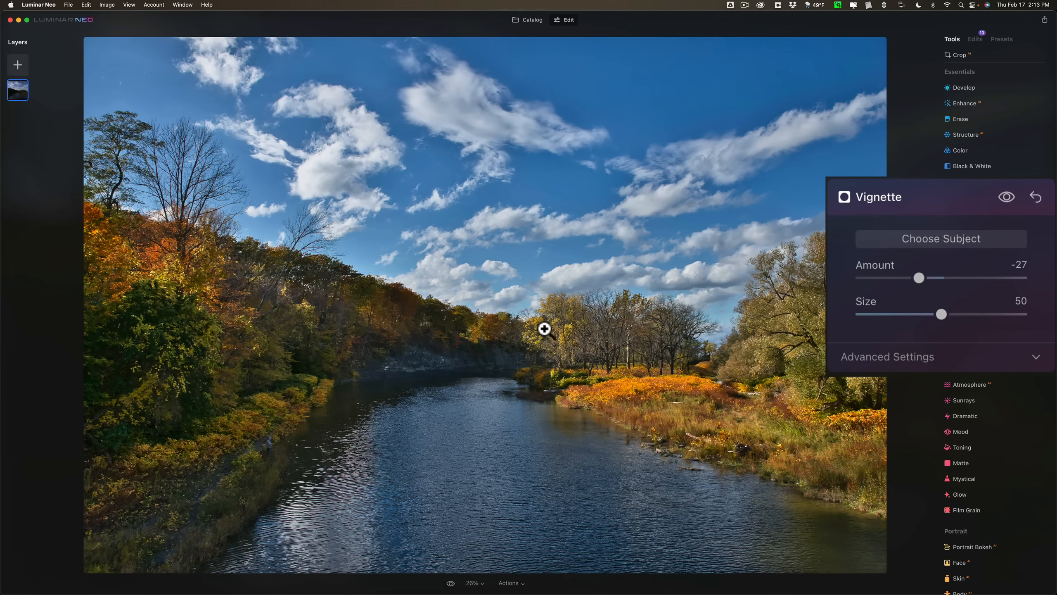
pyautogui.click(865, 240)
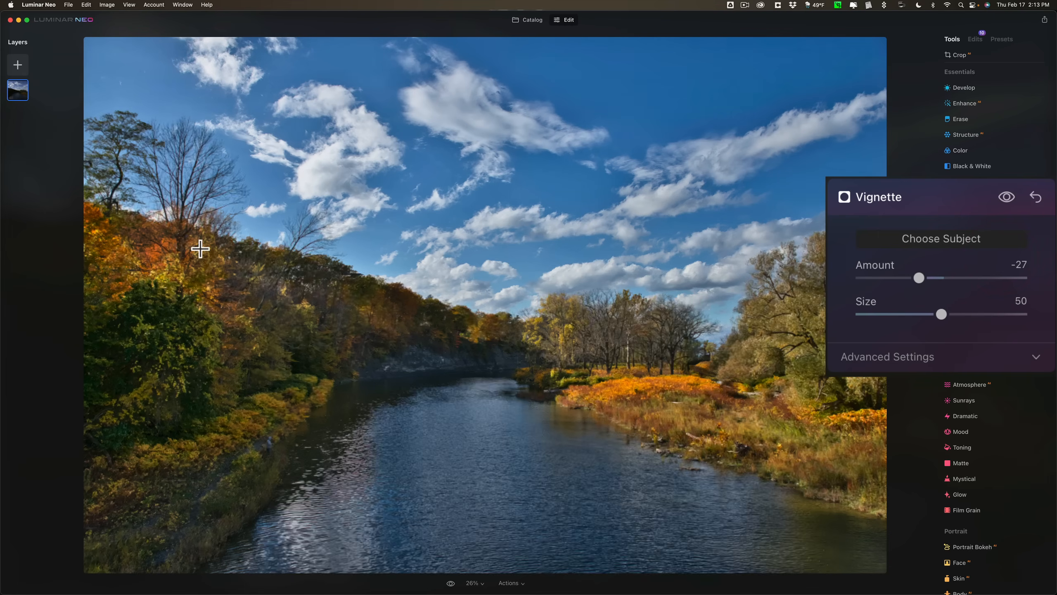
pyautogui.moveTo(917, 276); pyautogui.dragTo(889, 277)
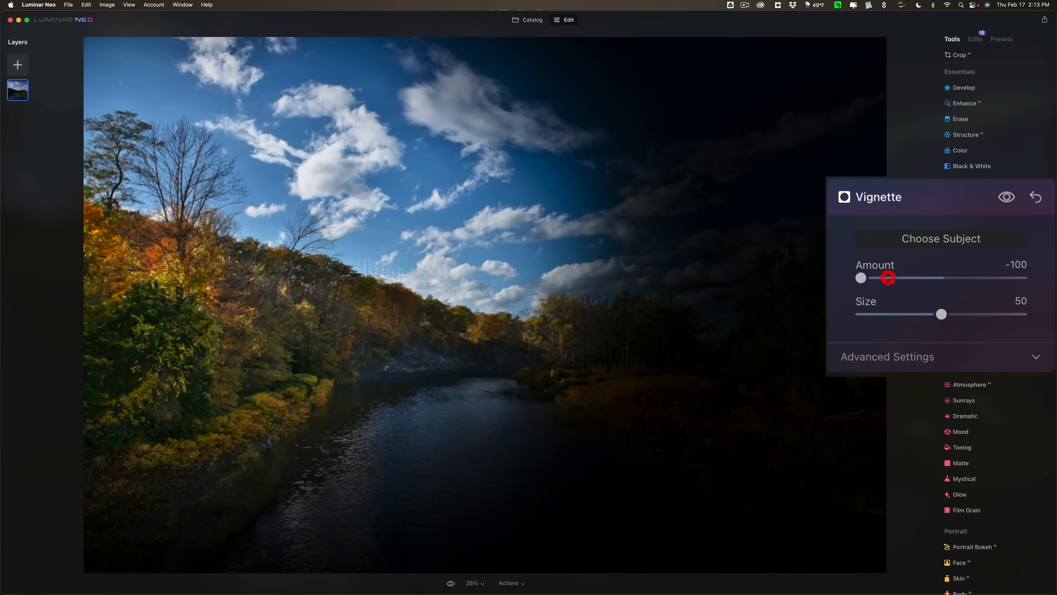
# Re-center the vignette's subject on the middle of the photo, set the Amount to -47, and close the tool.
pyautogui.click(944, 236)
pyautogui.click(483, 310)
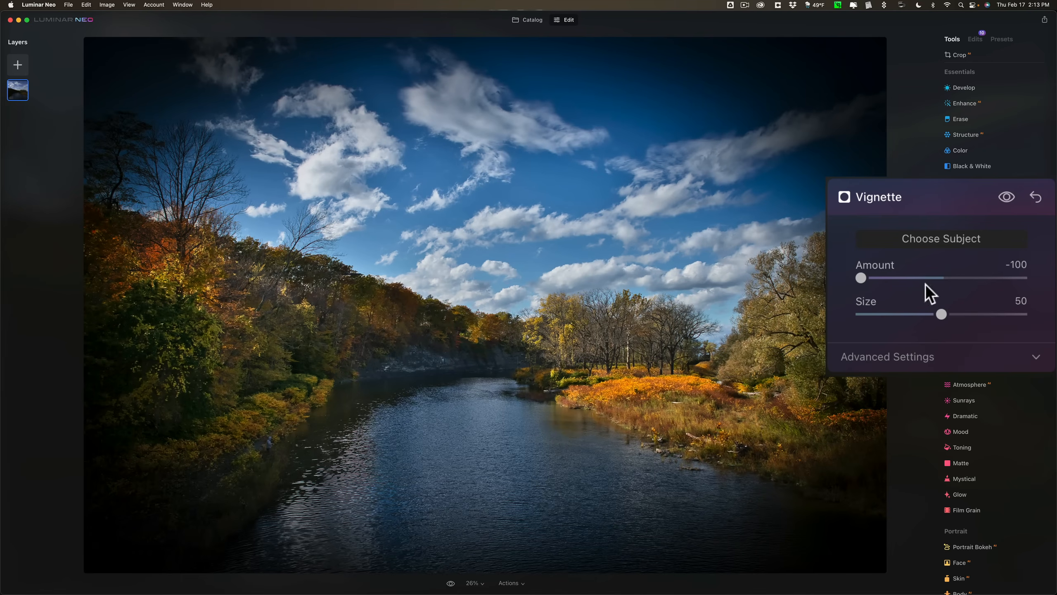
pyautogui.moveTo(882, 277)
pyautogui.mouseDown()
pyautogui.moveTo(873, 274)
pyautogui.moveTo(901, 277)
pyautogui.mouseUp()
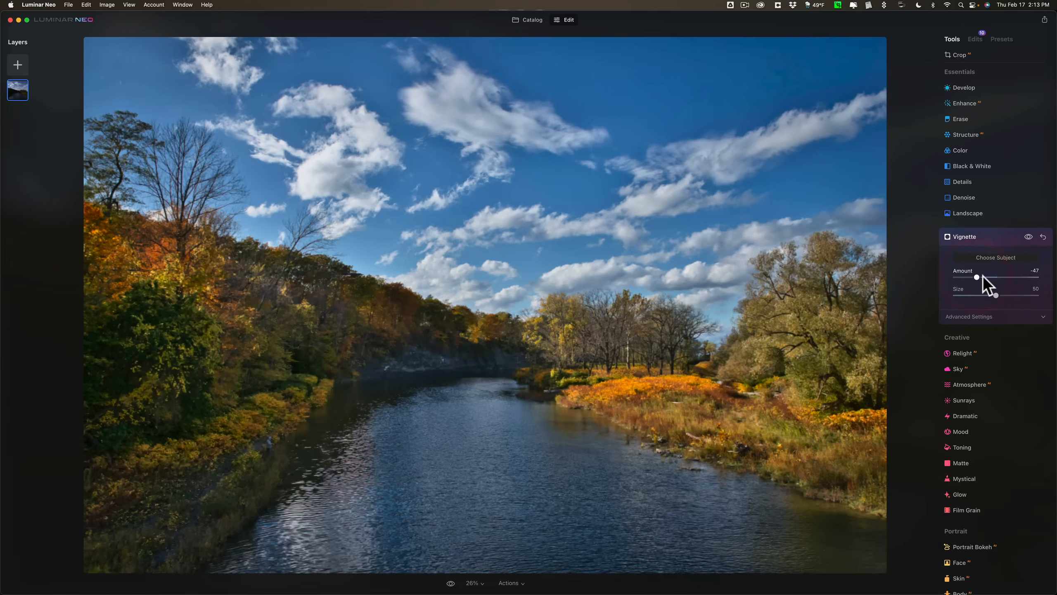
pyautogui.click(992, 231)
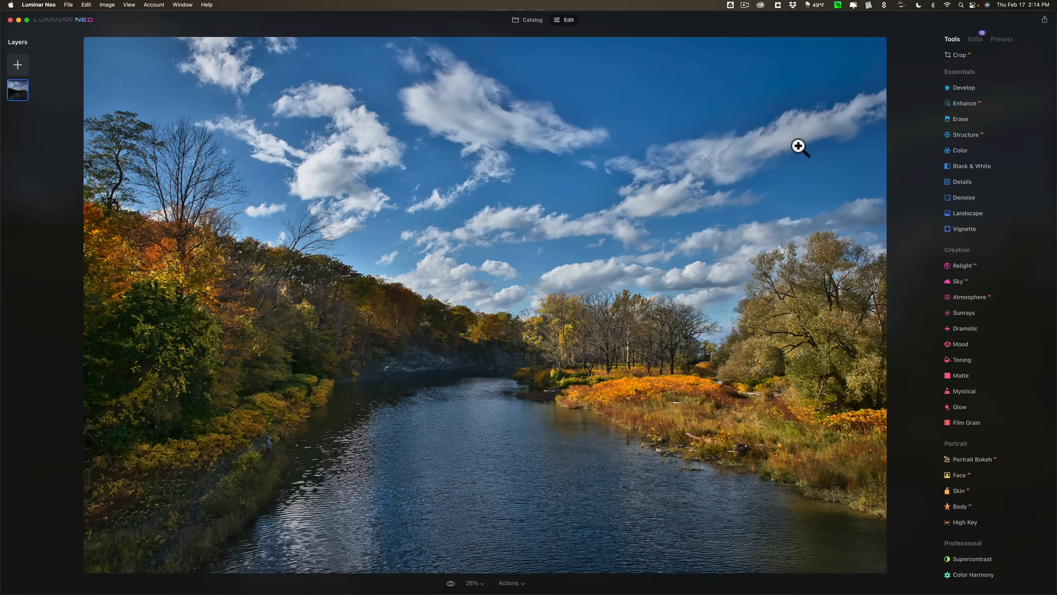
# Review the list of applied edits and the available preset collections, and return to the editing tools.
pyautogui.click(974, 39)
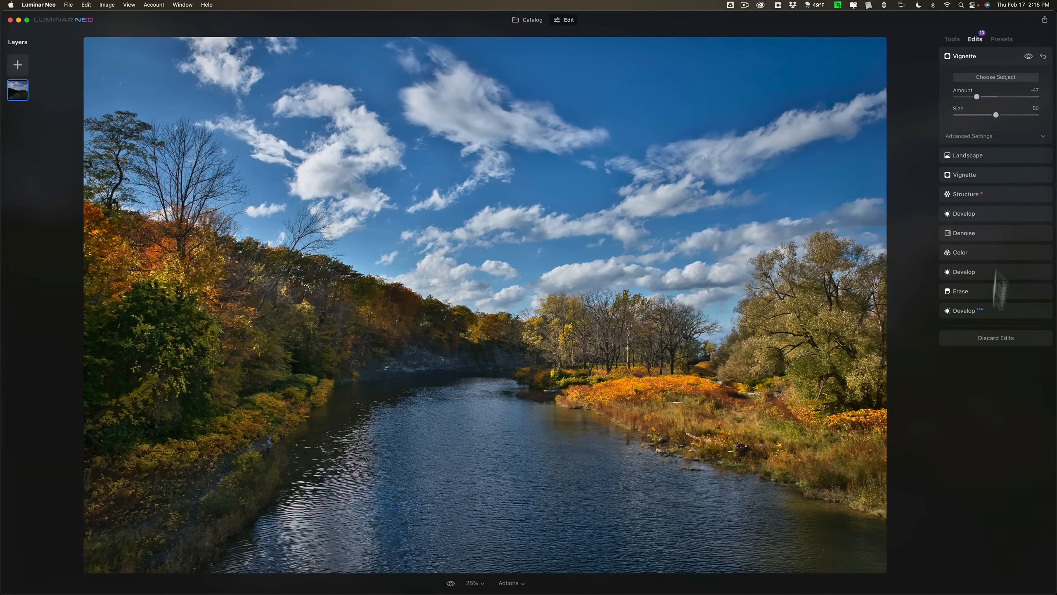
pyautogui.click(1001, 38)
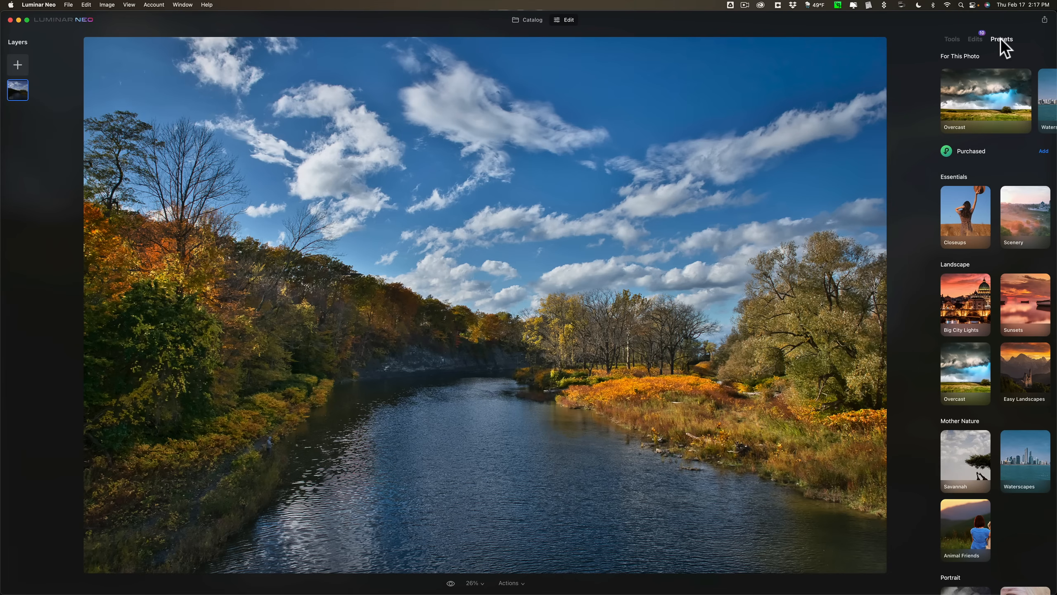
pyautogui.click(951, 39)
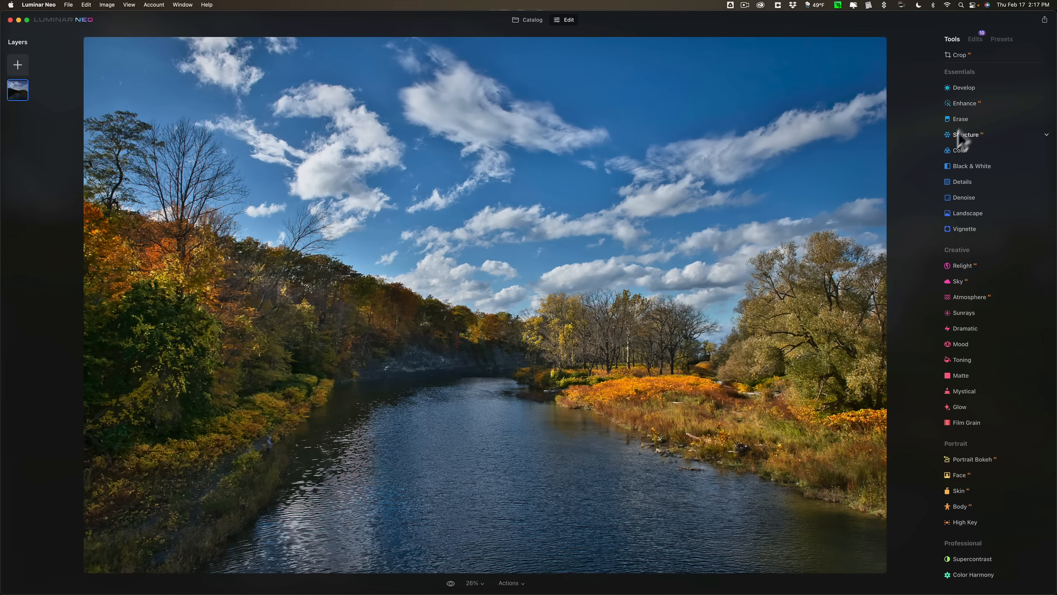
# Start exporting the photo to disk in the iCloud Desktop folder, with the file named Fall.jpeg.
pyautogui.click(1033, 17)
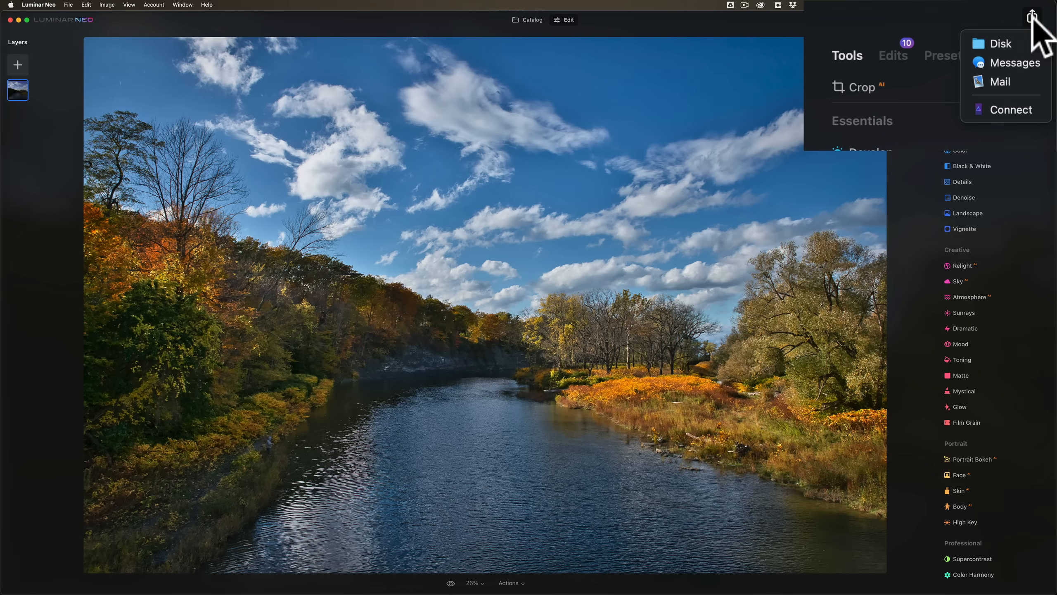
pyautogui.click(1008, 44)
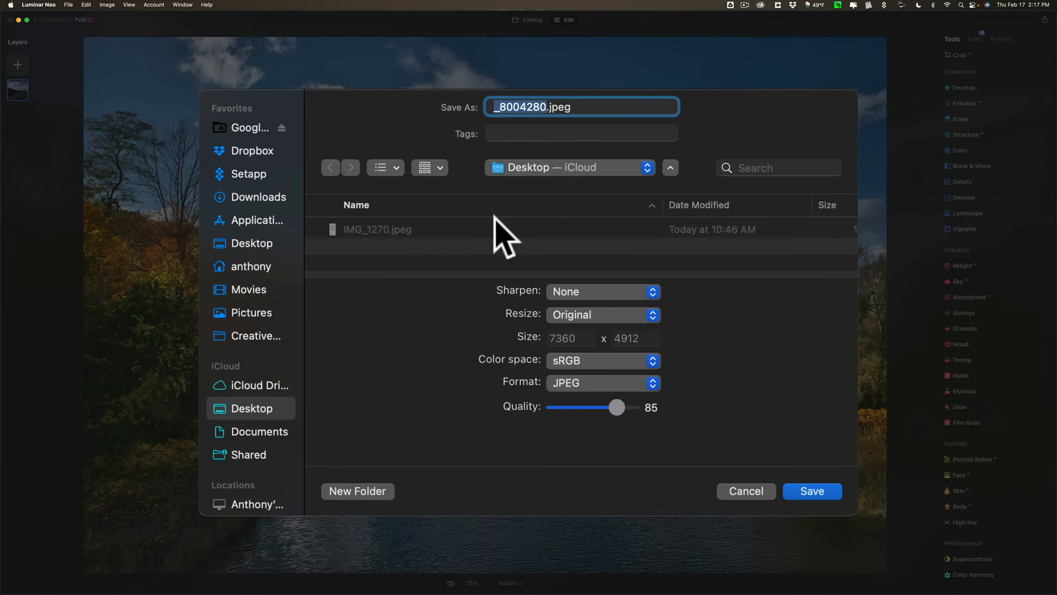
pyautogui.click(671, 169)
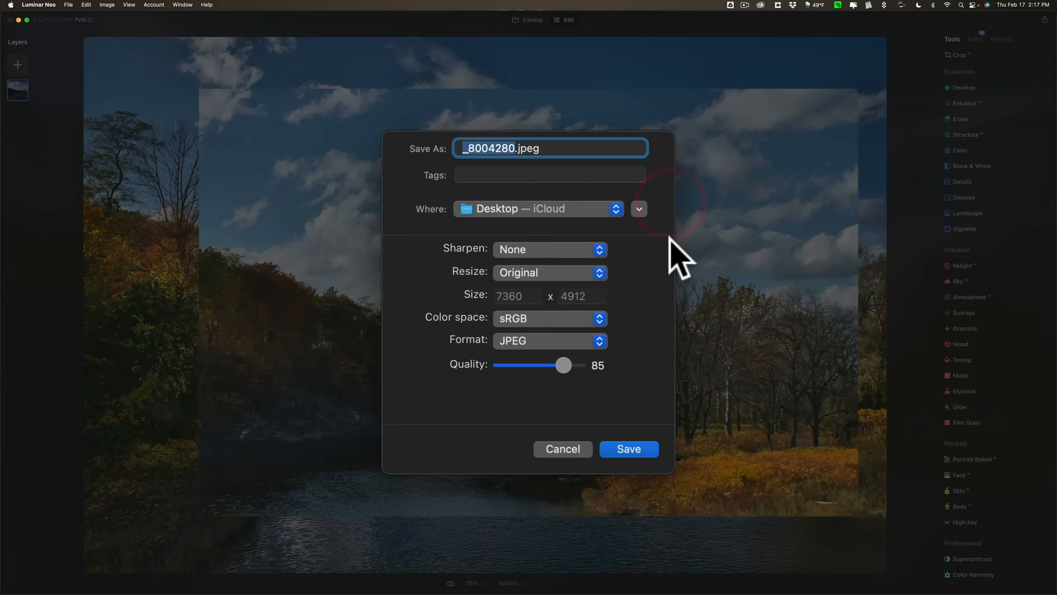
pyautogui.click(640, 209)
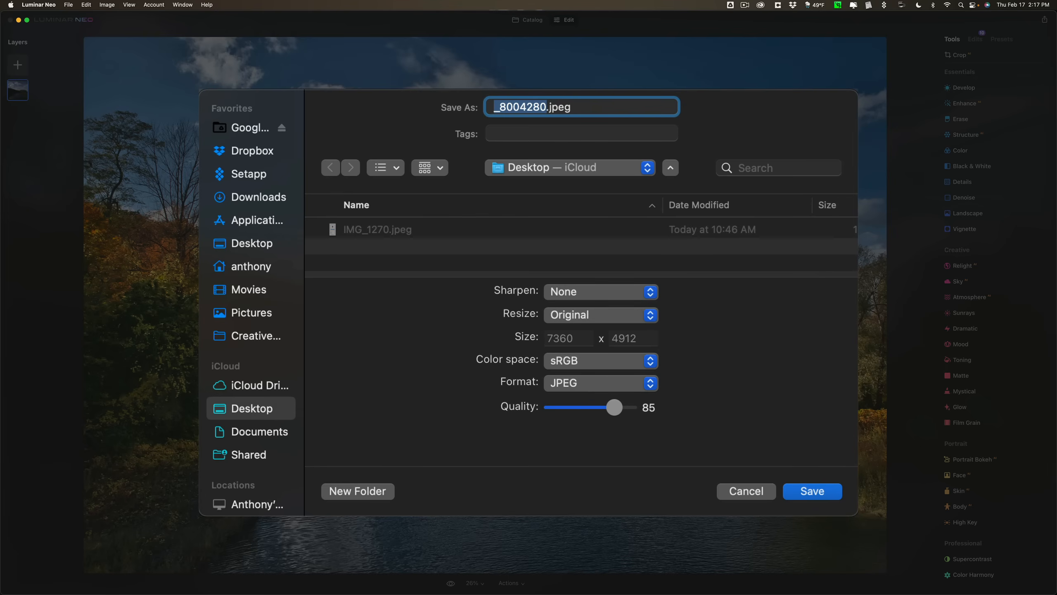
pyautogui.write('f')
pyautogui.hotkey('shift', 'BackSpace')
pyautogui.write('Fall')
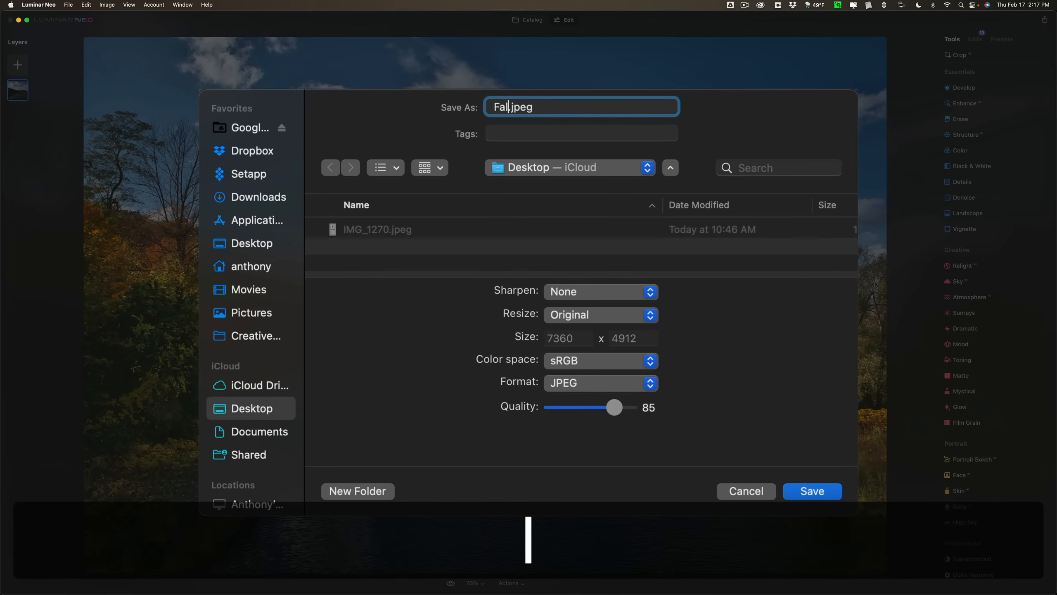
# Check the export's Sharpen choices, keeping None, and resize the Long Edge to 1080.
pyautogui.click(631, 290)
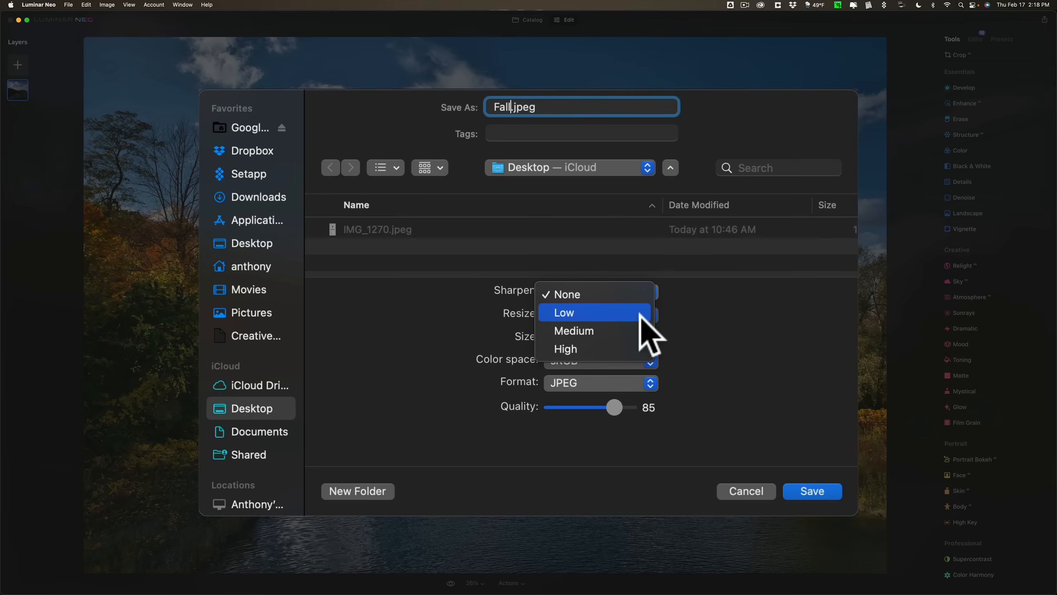
pyautogui.click(768, 278)
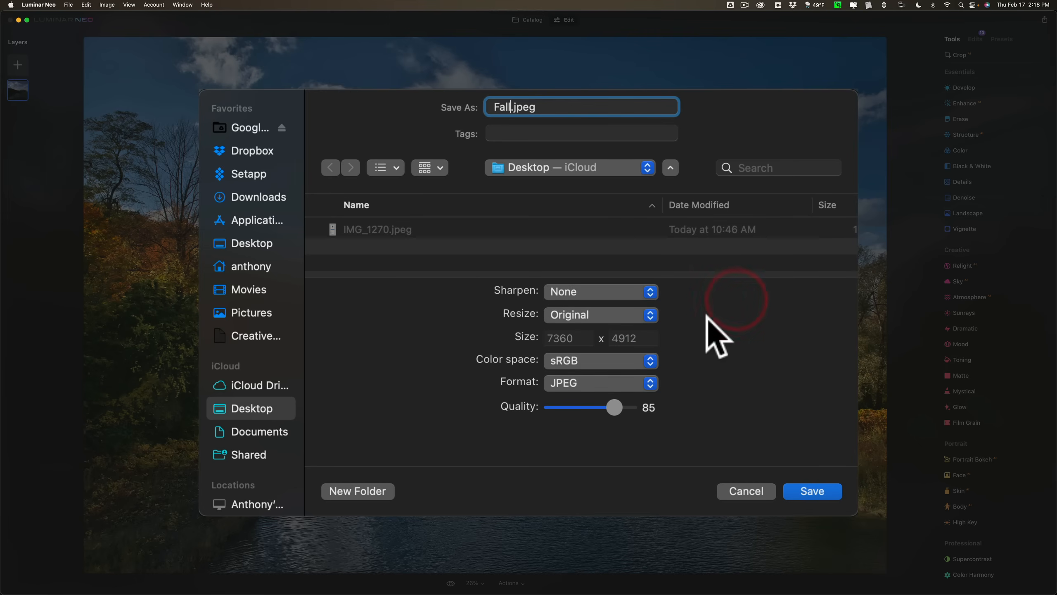
pyautogui.click(648, 315)
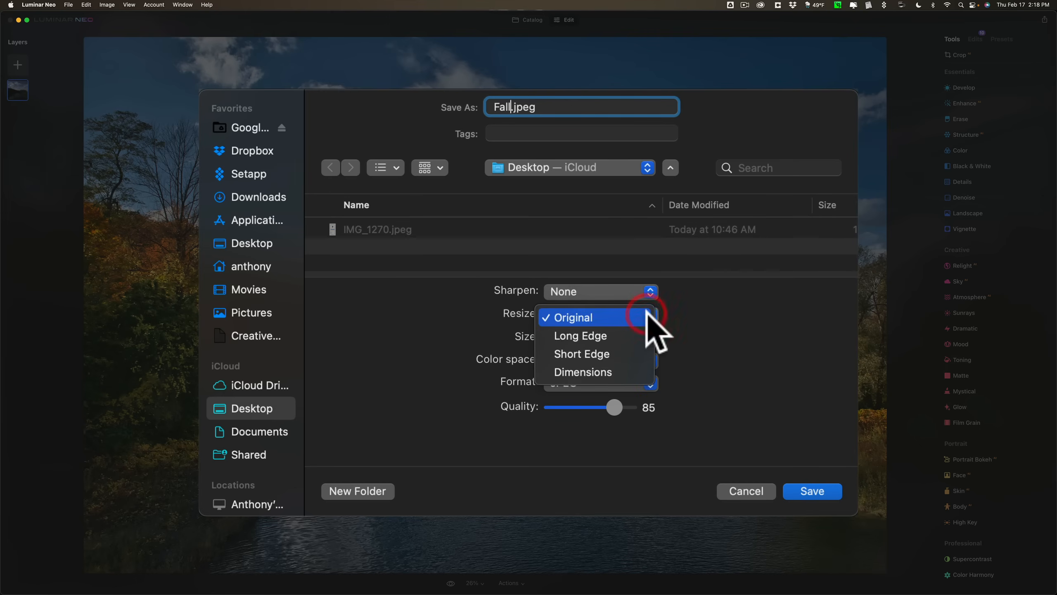
pyautogui.click(621, 337)
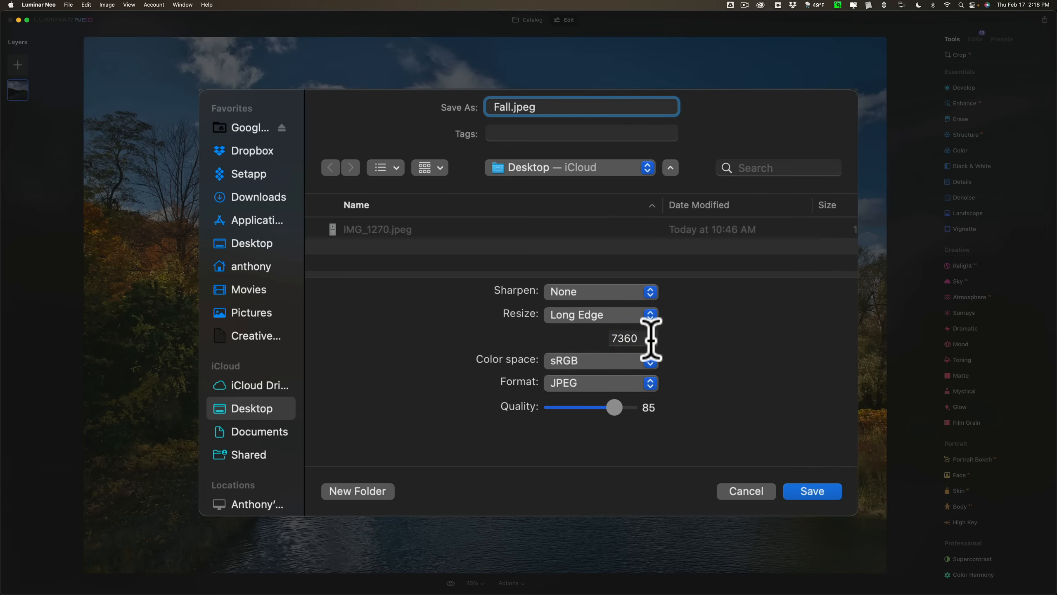
pyautogui.doubleClick(651, 340)
pyautogui.write('1080')
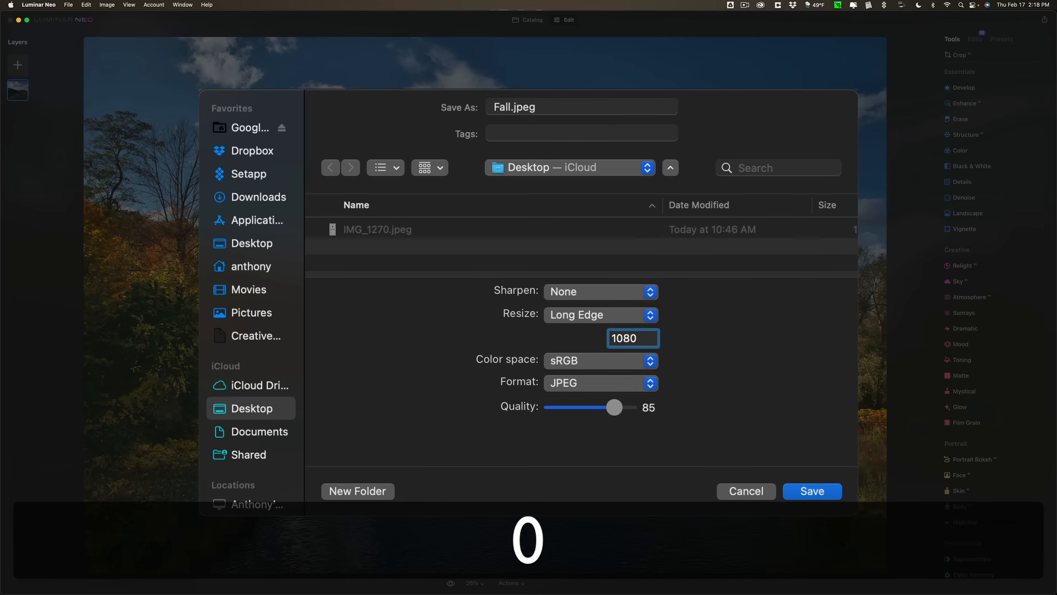
pyautogui.press('Tab')
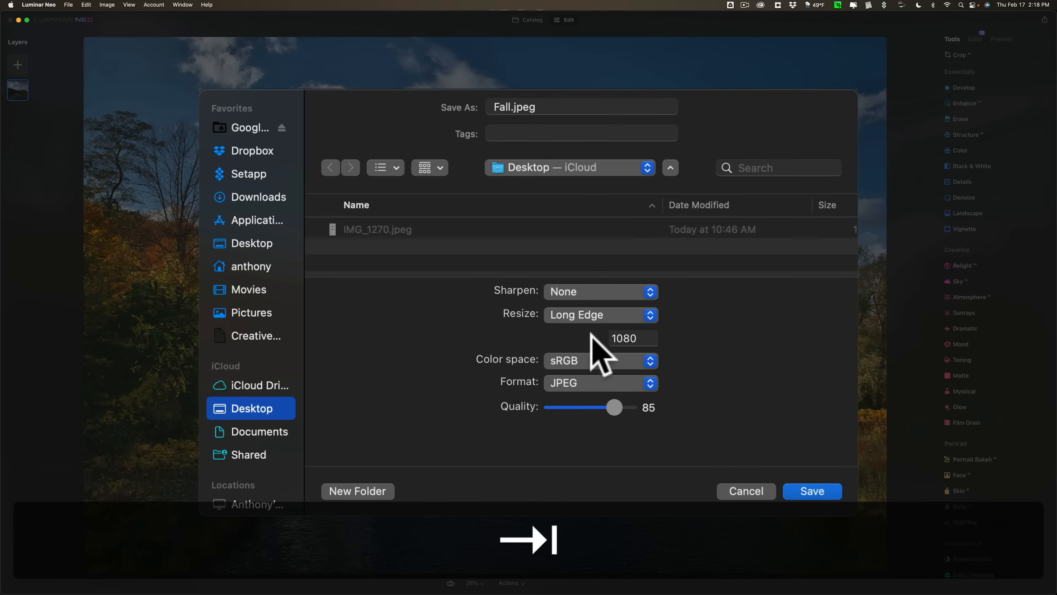
# Keep the sRGB color space and JPEG format, set the export Quality to 100, and save the file.
pyautogui.click(593, 359)
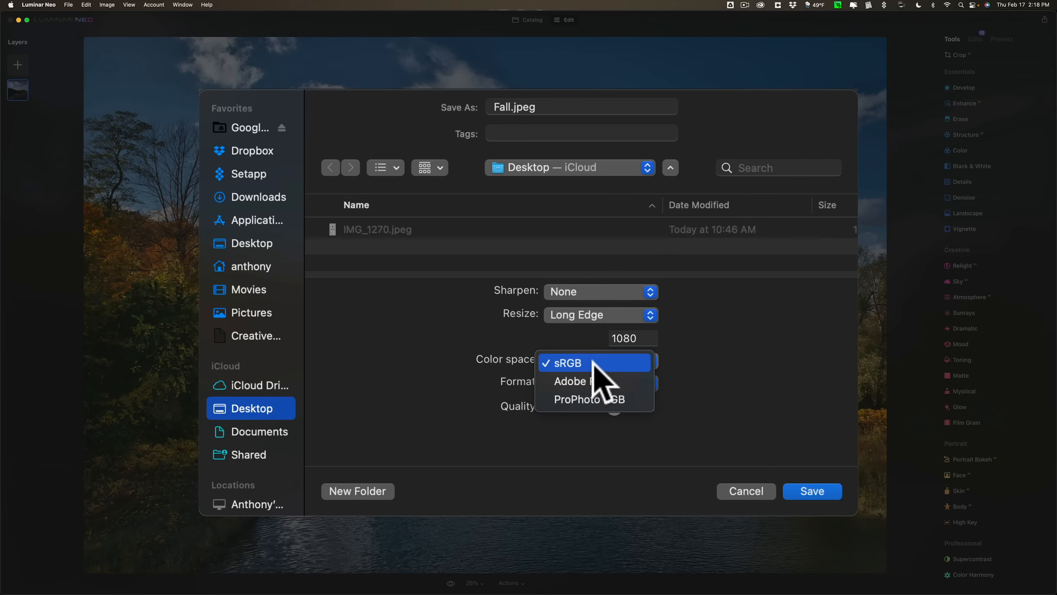
pyautogui.click(689, 358)
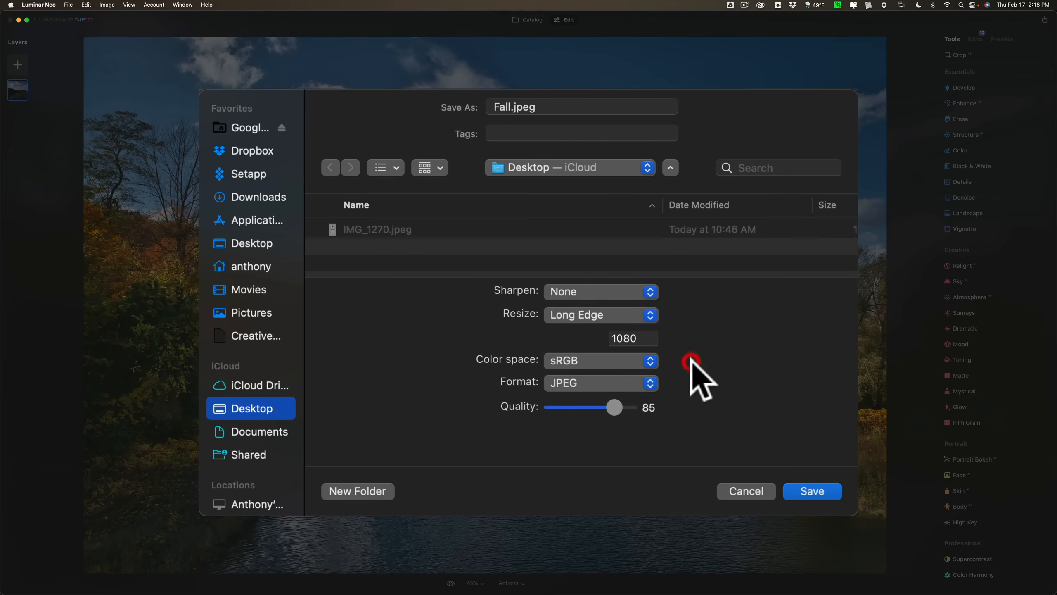
pyautogui.click(651, 380)
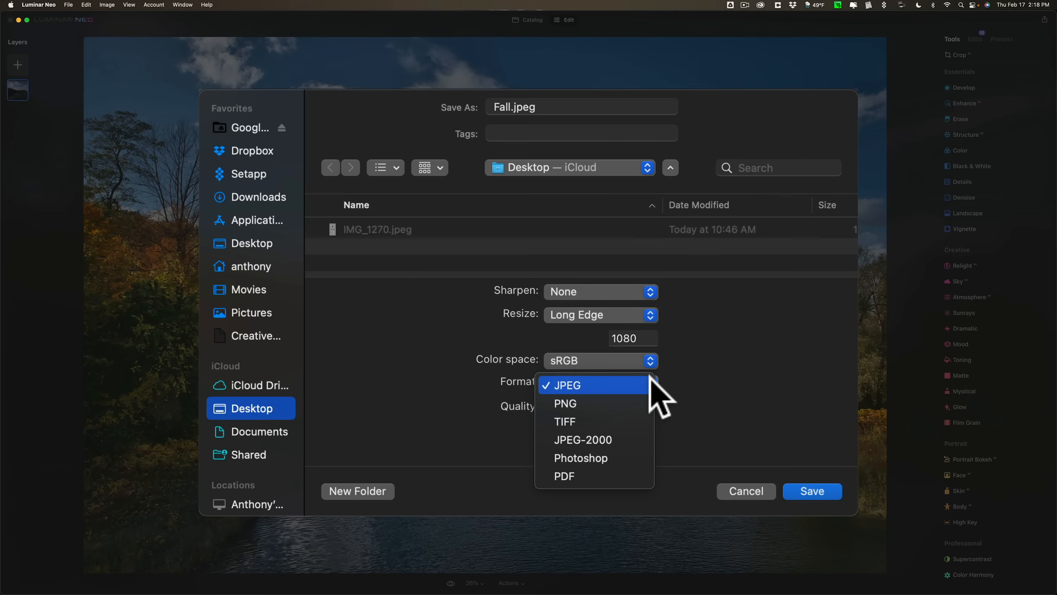
pyautogui.click(665, 384)
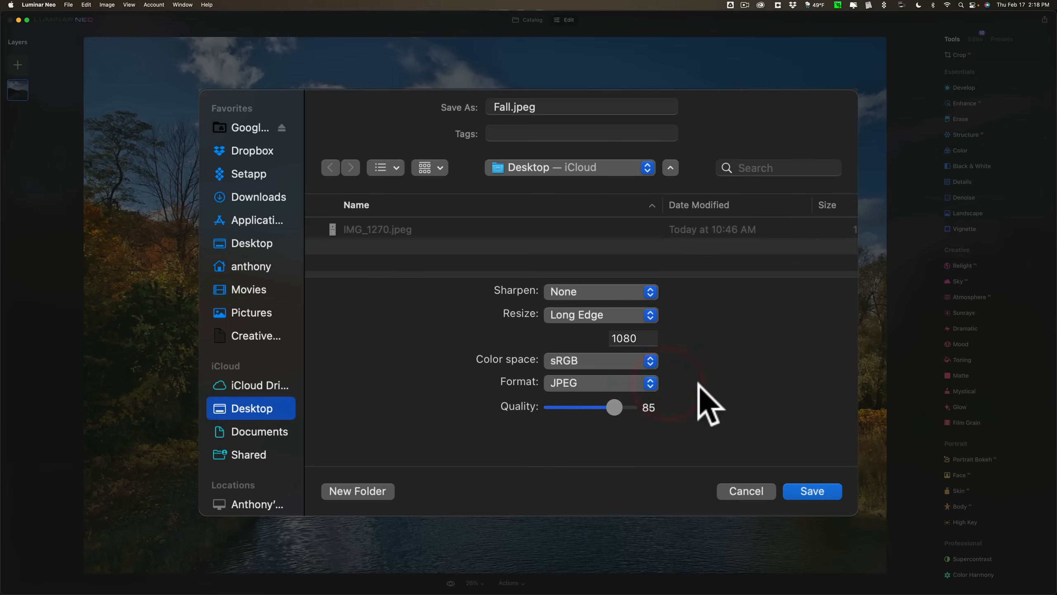
pyautogui.moveTo(614, 407); pyautogui.dragTo(799, 397)
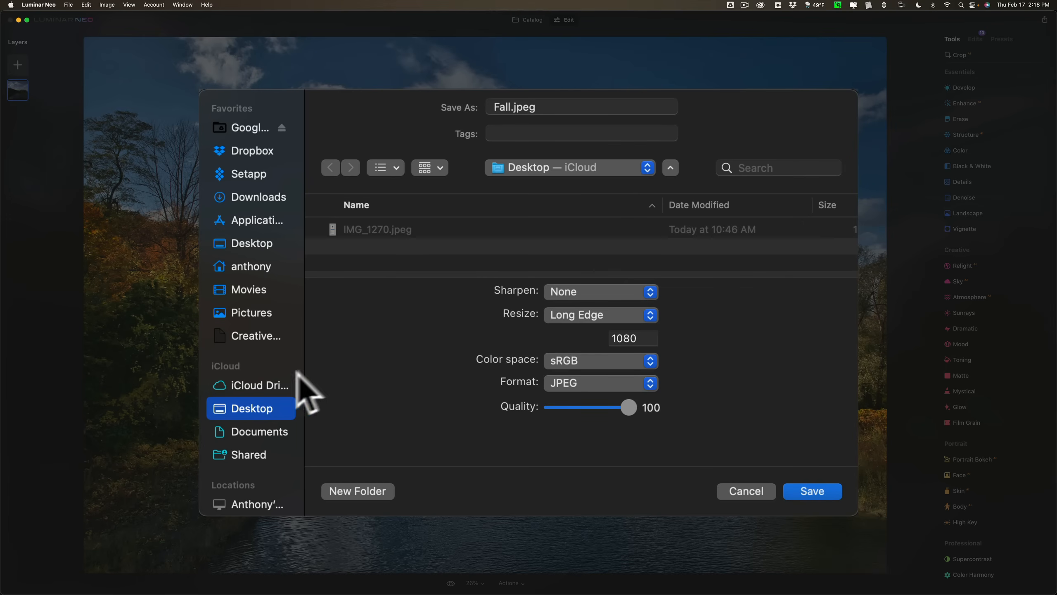
pyautogui.click(813, 487)
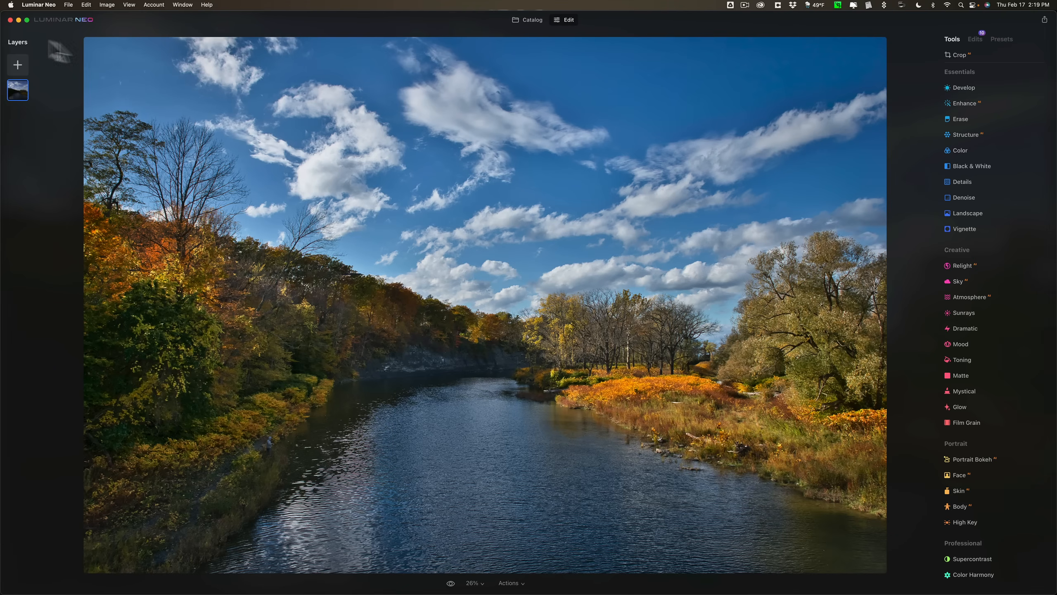
# Switch to the desktop, view the exported Fall.jpeg in Preview, and return to Luminar Neo after closing it.
pyautogui.click(18, 19)
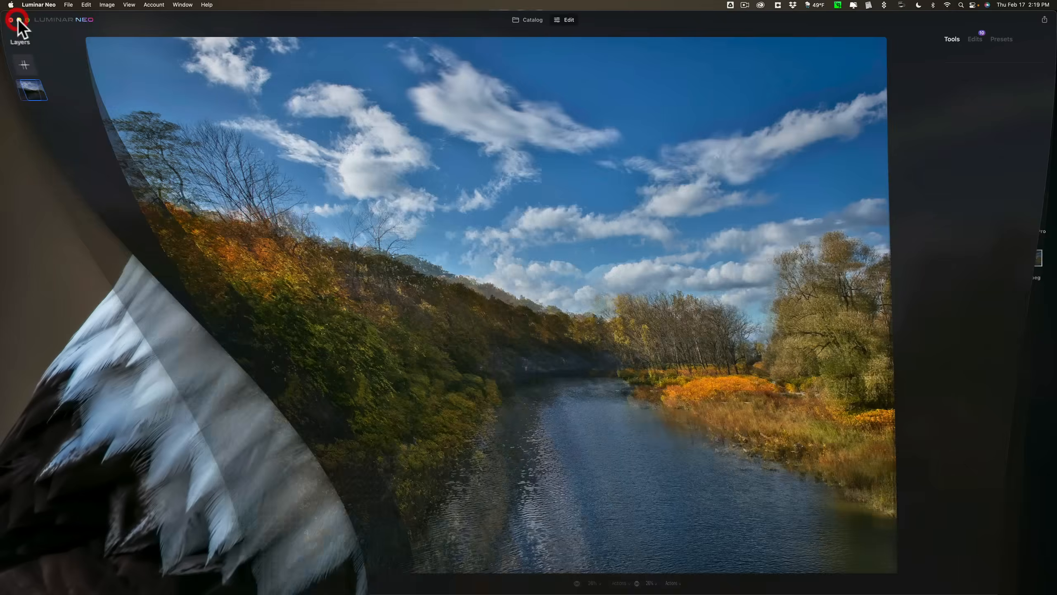
pyautogui.moveTo(1029, 258); pyautogui.dragTo(625, 211)
pyautogui.doubleClick(625, 210)
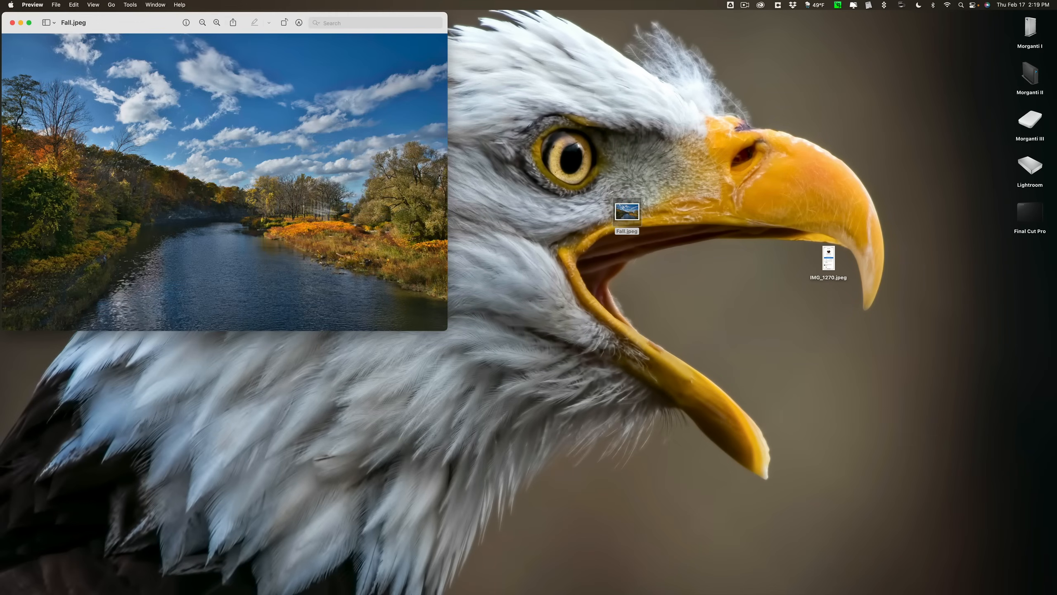
pyautogui.moveTo(112, 23); pyautogui.dragTo(364, 35)
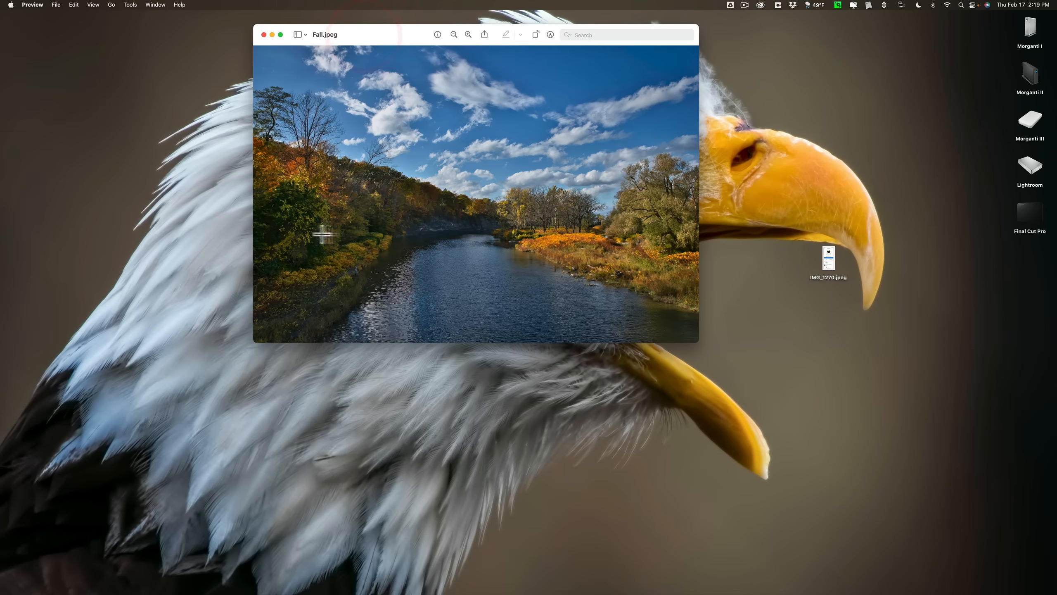
pyautogui.click(264, 35)
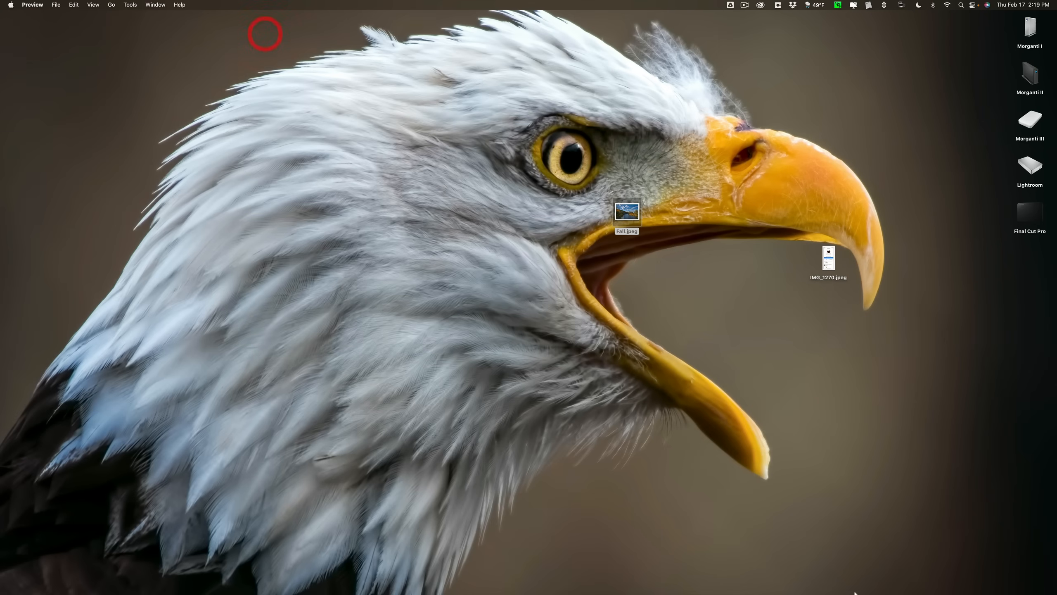
pyautogui.click(721, 577)
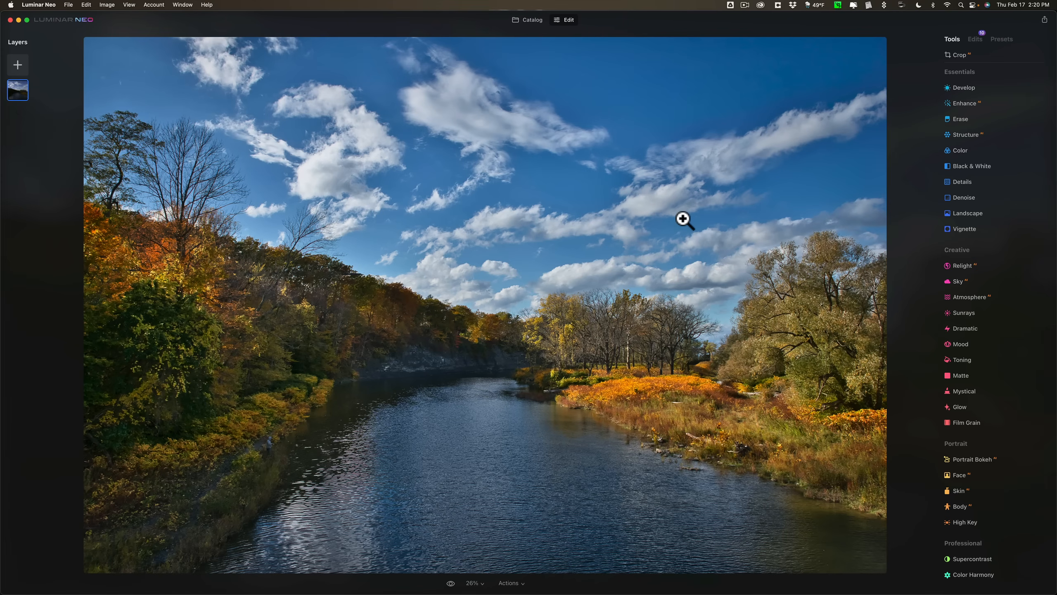
# Revisit the Luminar Neo Photos folder in the catalog, and look over the river photo's editing tools again.
pyautogui.click(525, 21)
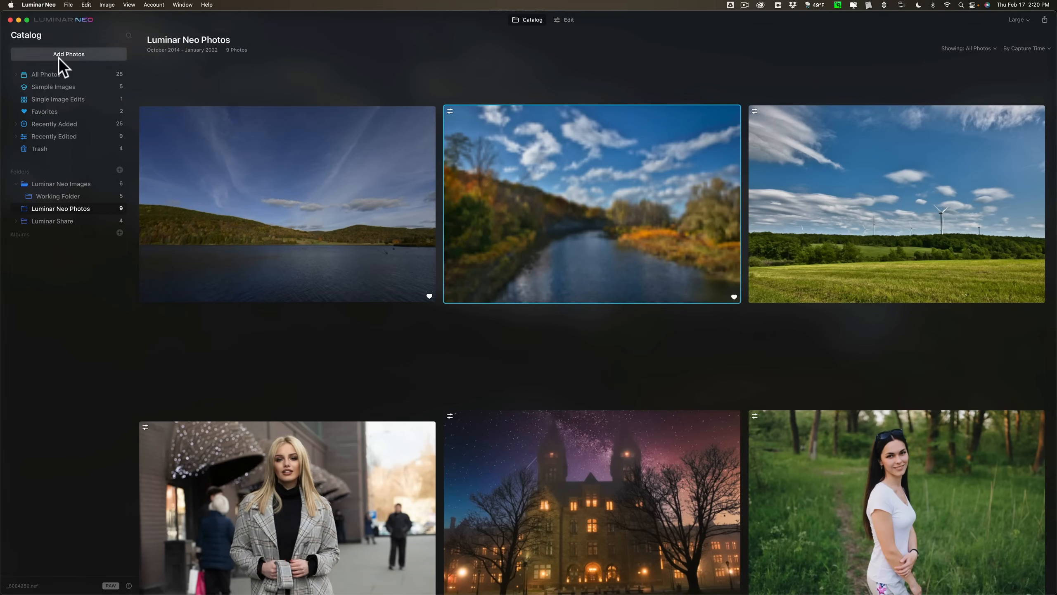
pyautogui.click(571, 21)
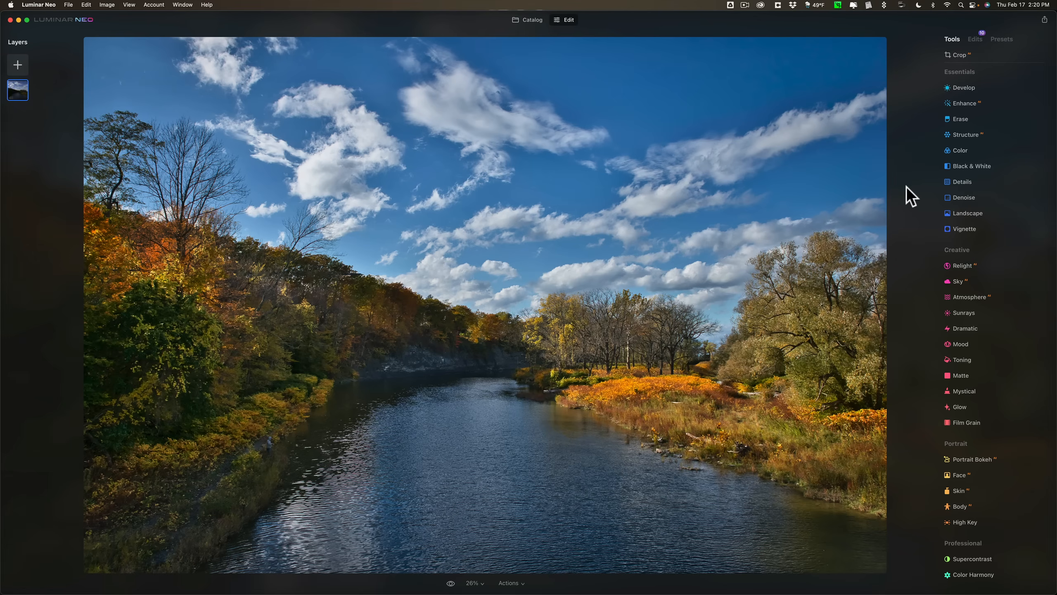
pyautogui.scroll(-1, 961, 213)
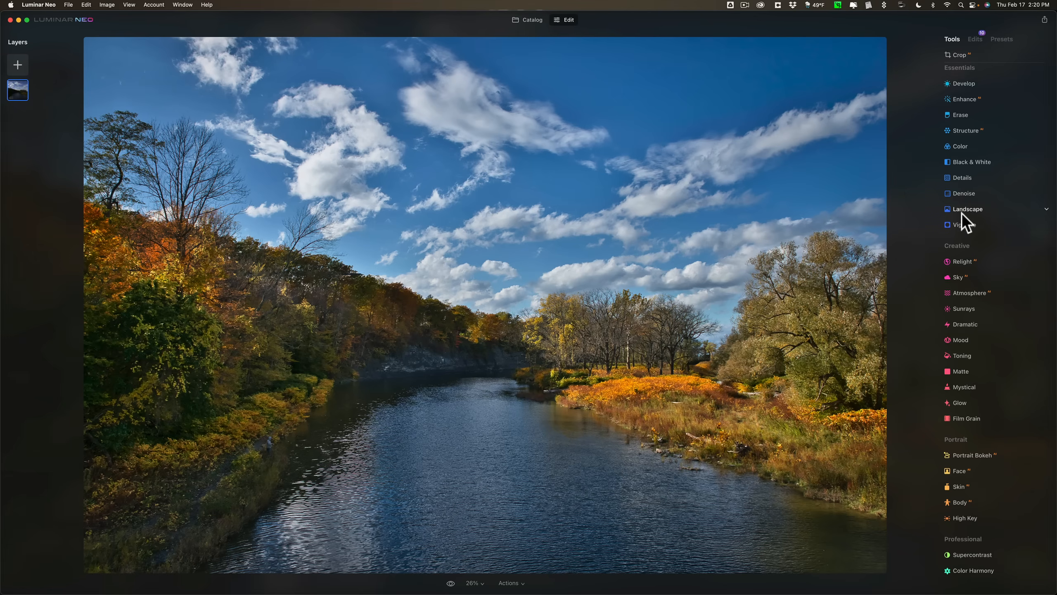
pyautogui.scroll(1, 962, 212)
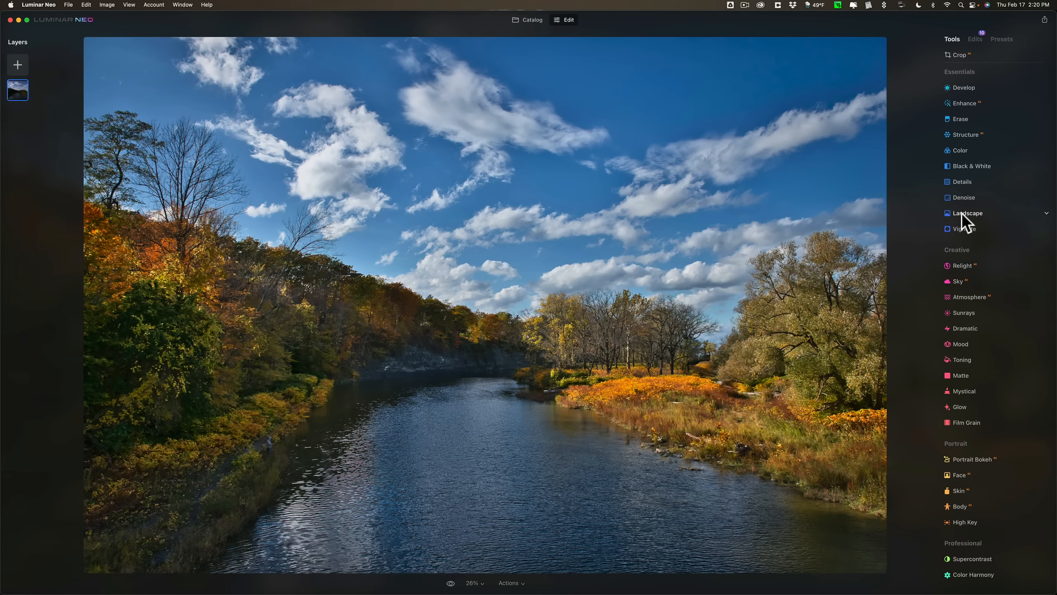